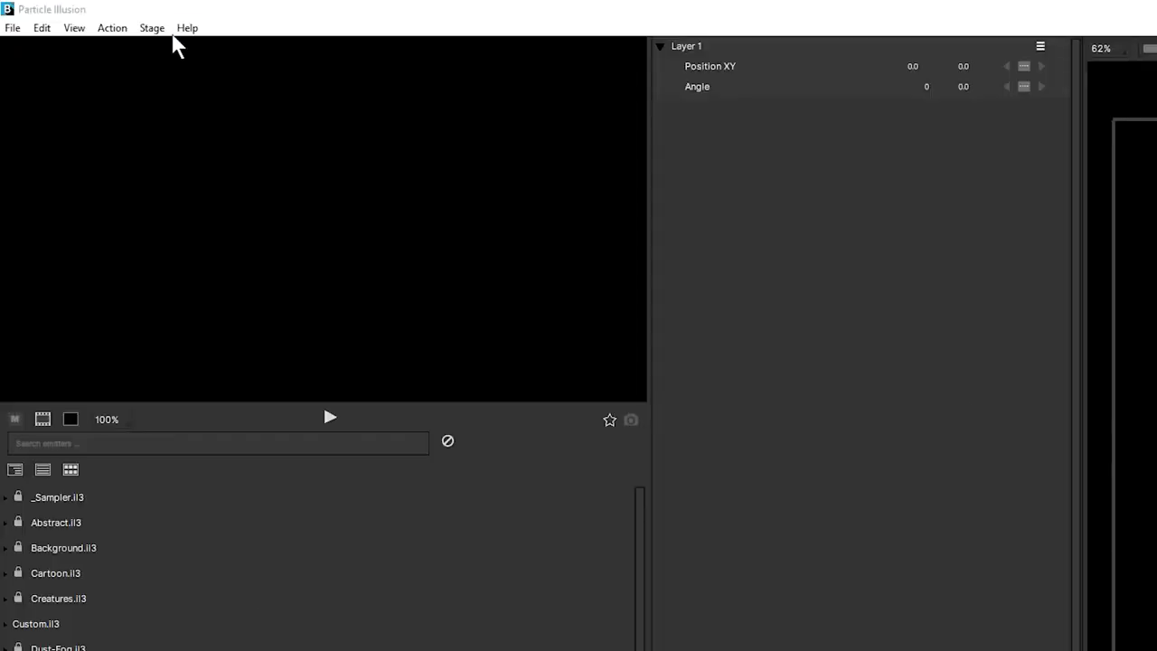
Set the project stage size to HDTV 1080 25 with a duration of 250 frames in the project settings.
left_click(152, 34)
mouse_move(78, 32)
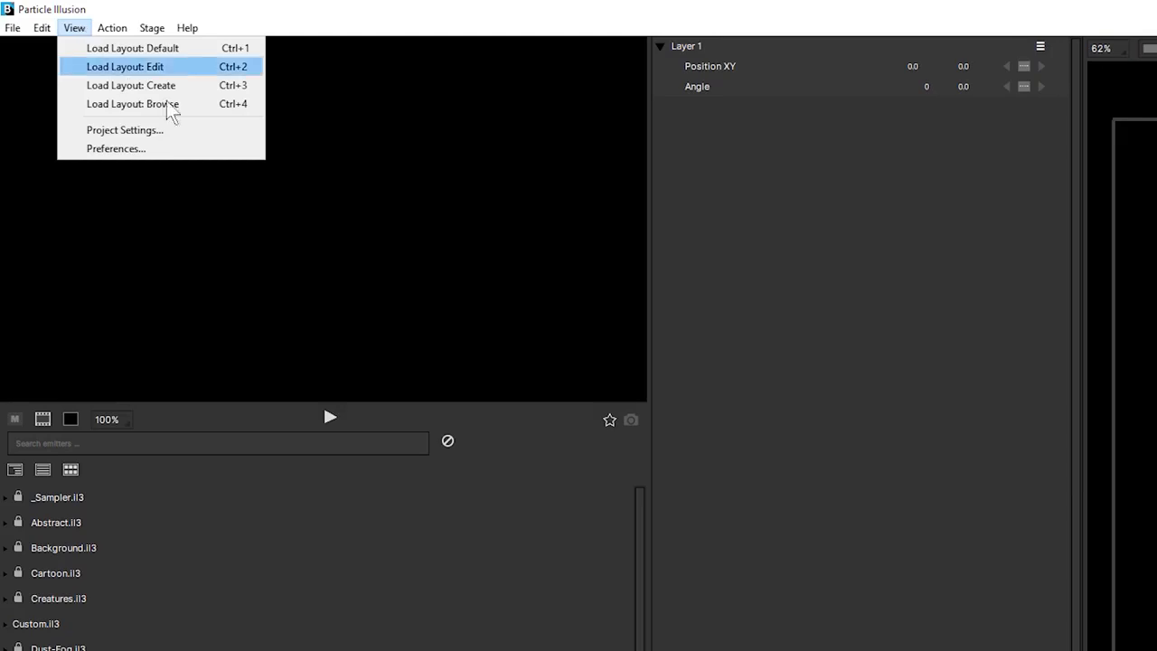
left_click(233, 140)
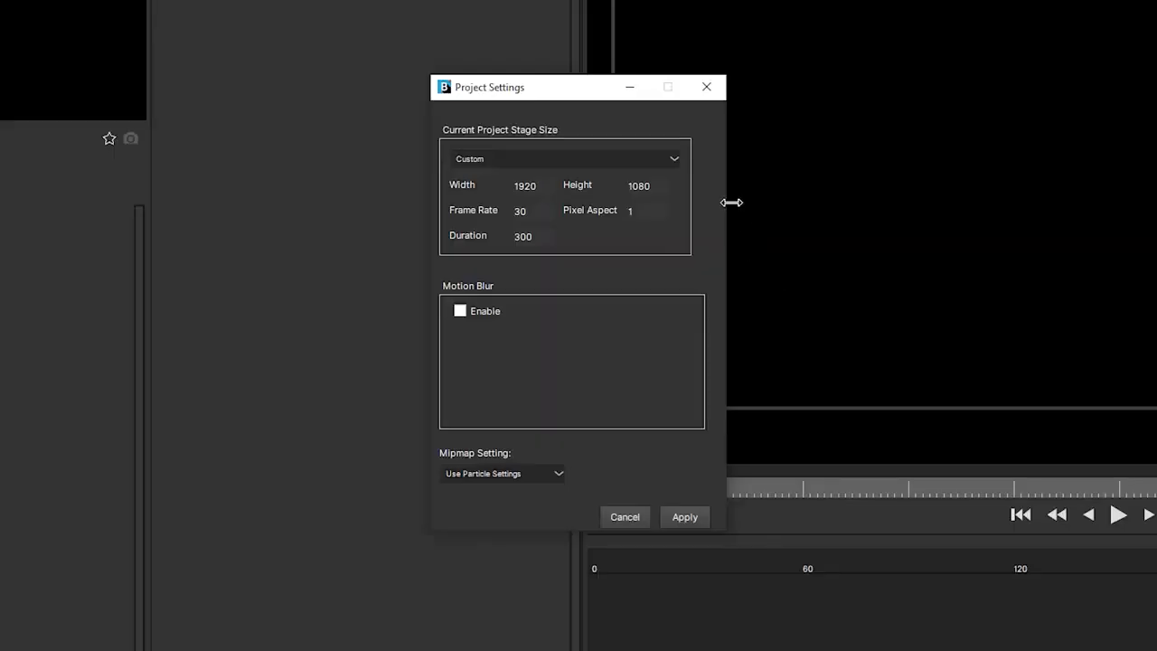
left_click(675, 158)
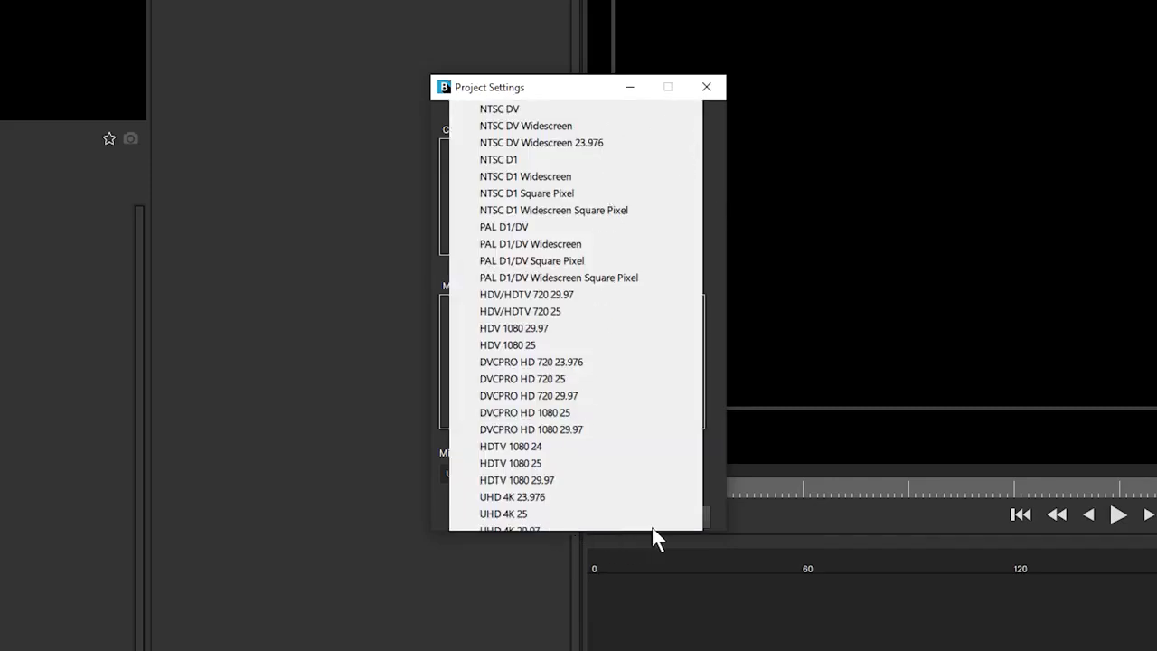
left_click(584, 457)
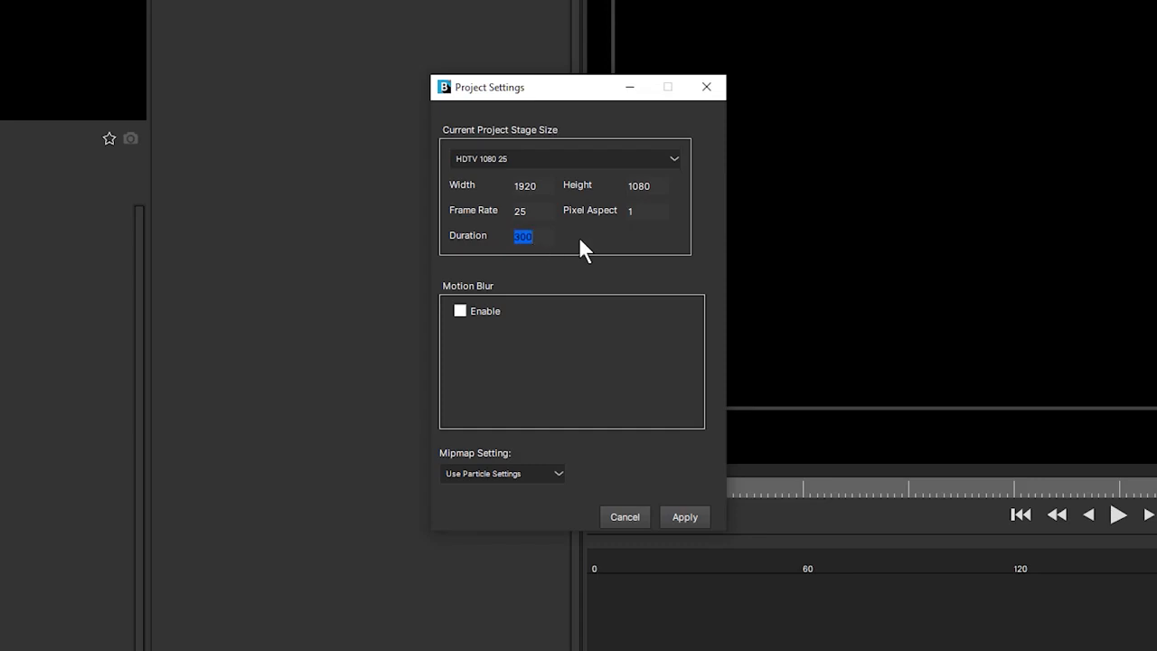
type("250")
left_click(685, 517)
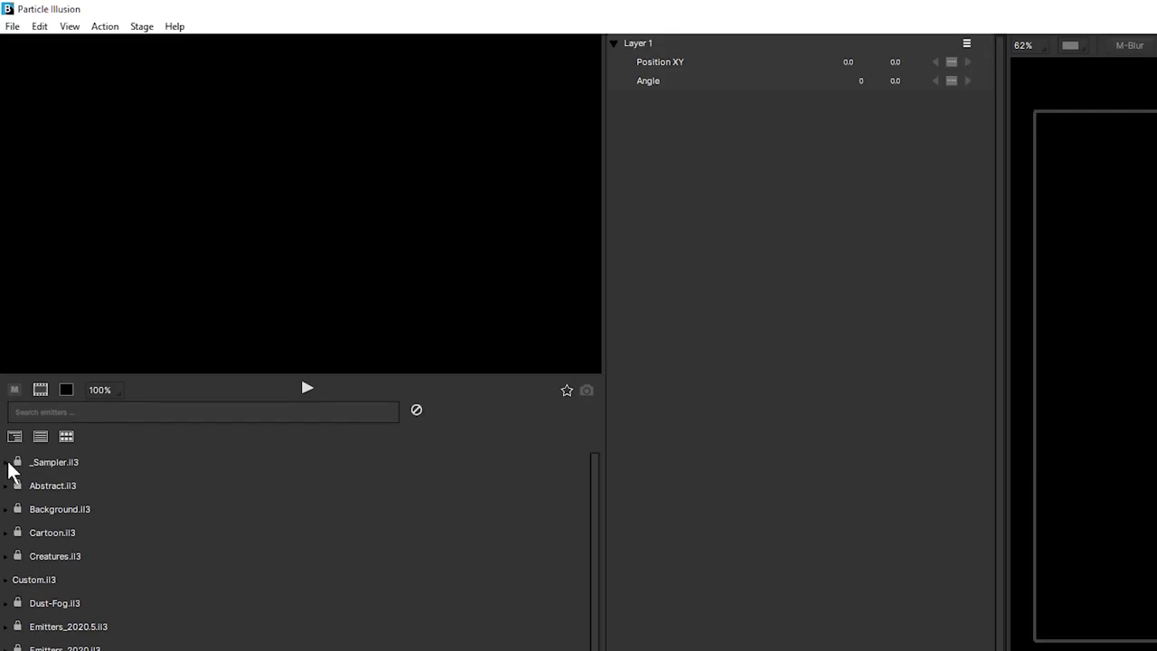
Preview several emitters in the smoke, fire, bursts group of the _Sampler.il3 library, and collapse the library again.
left_click(4, 269)
left_click(18, 486)
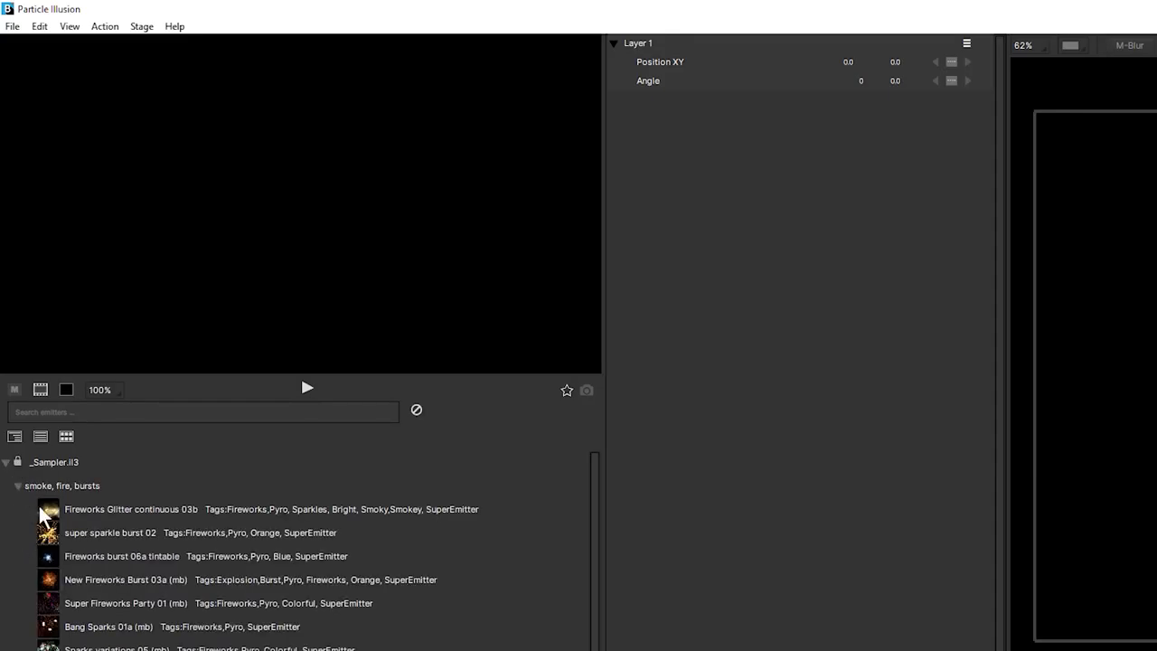
left_click(53, 513)
left_click(47, 533)
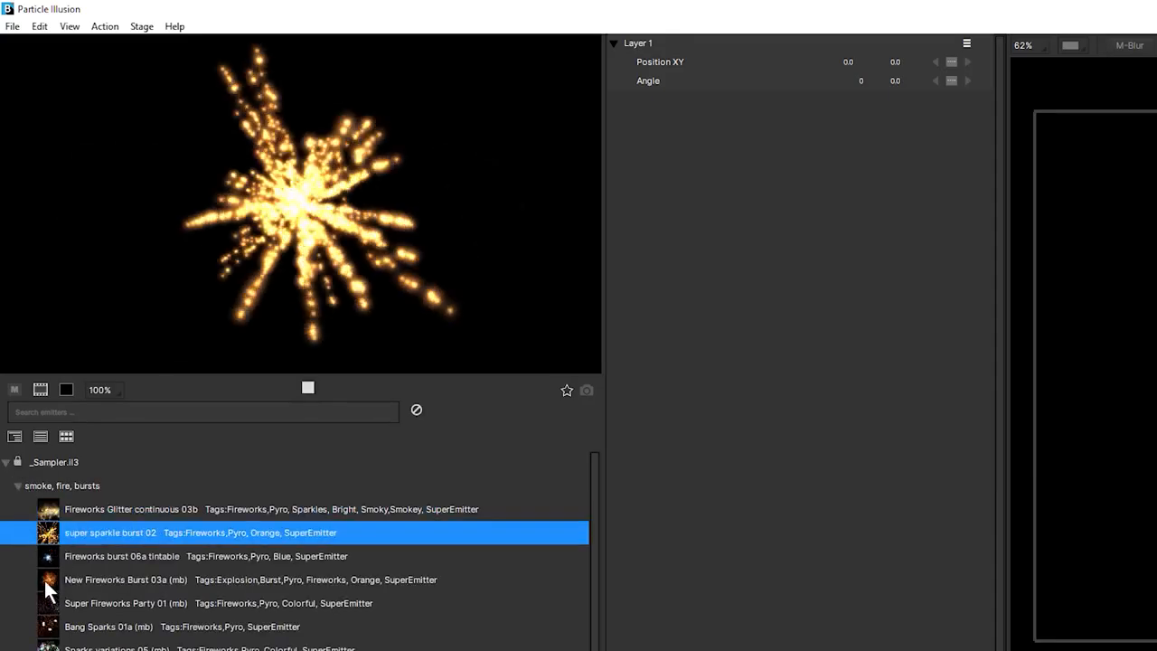
left_click(44, 579)
left_click(47, 607)
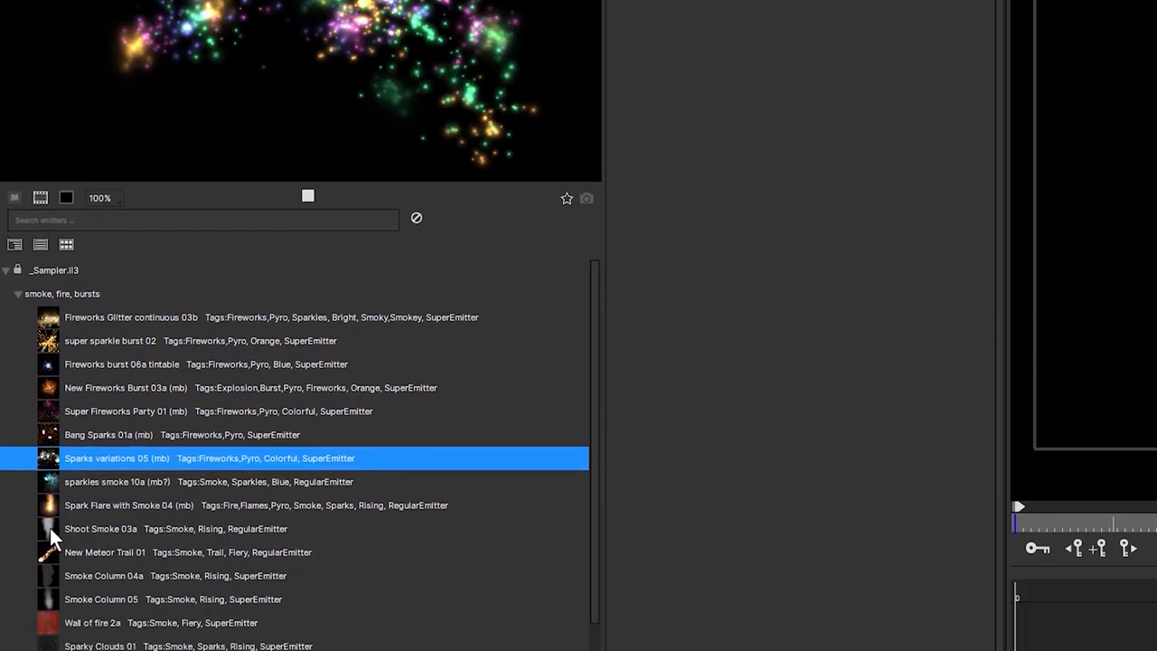
left_click(49, 525)
left_click(47, 360)
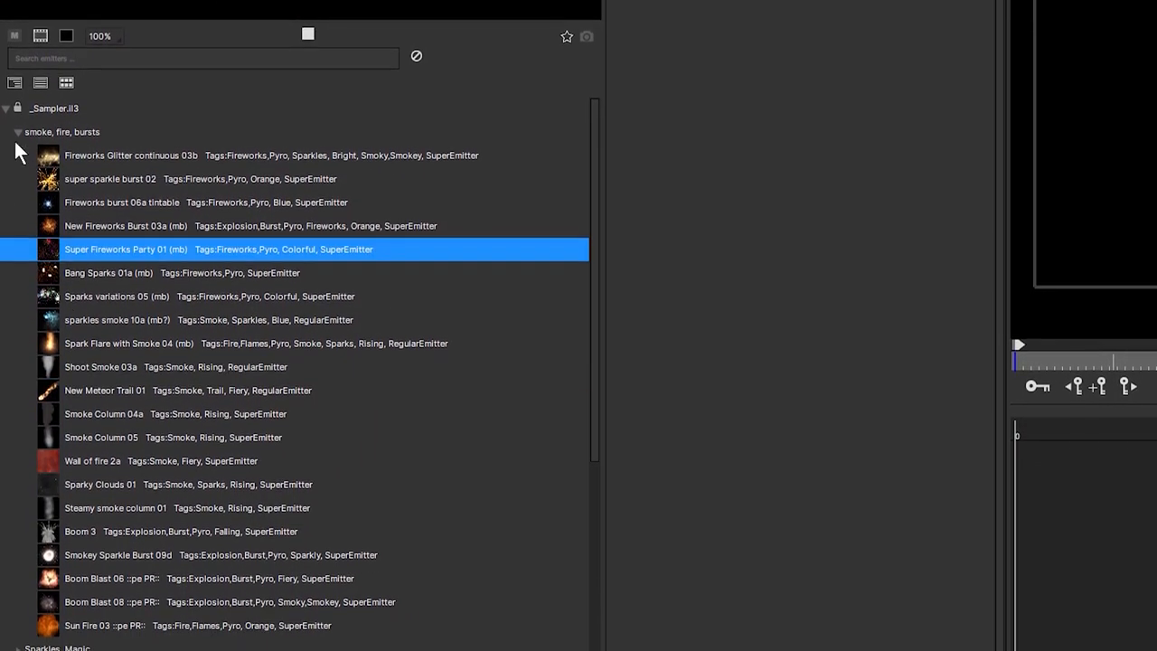
left_click(5, 82)
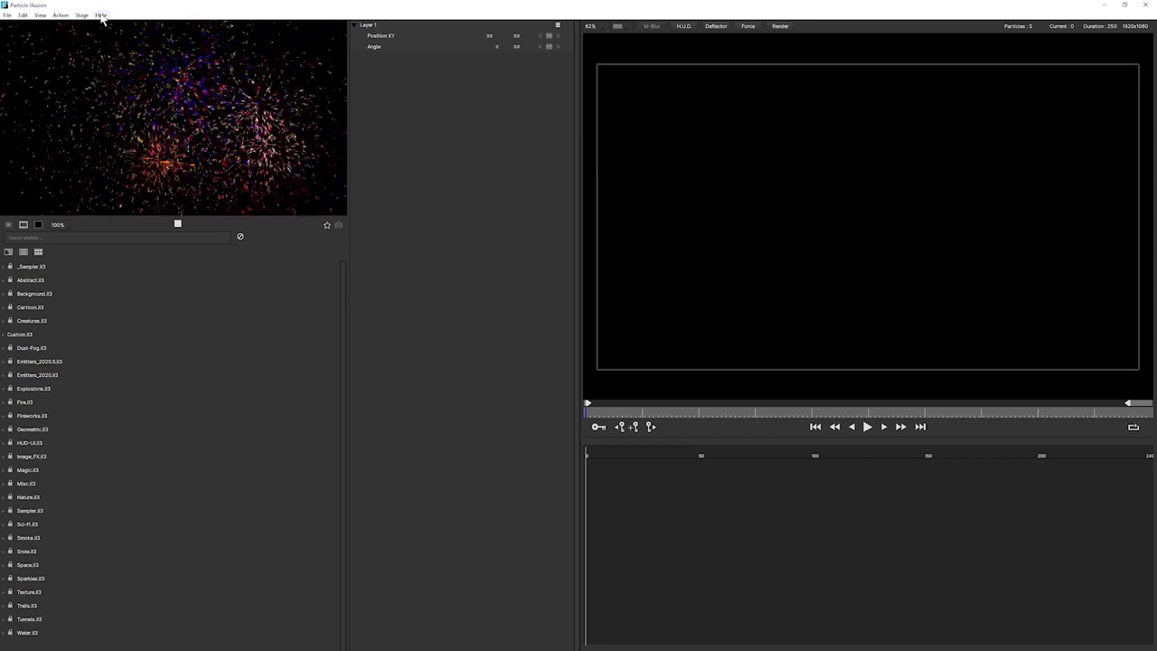
Go to the Boris FX emitter libraries web page in the browser and request the emitter libraries download.
left_click(100, 16)
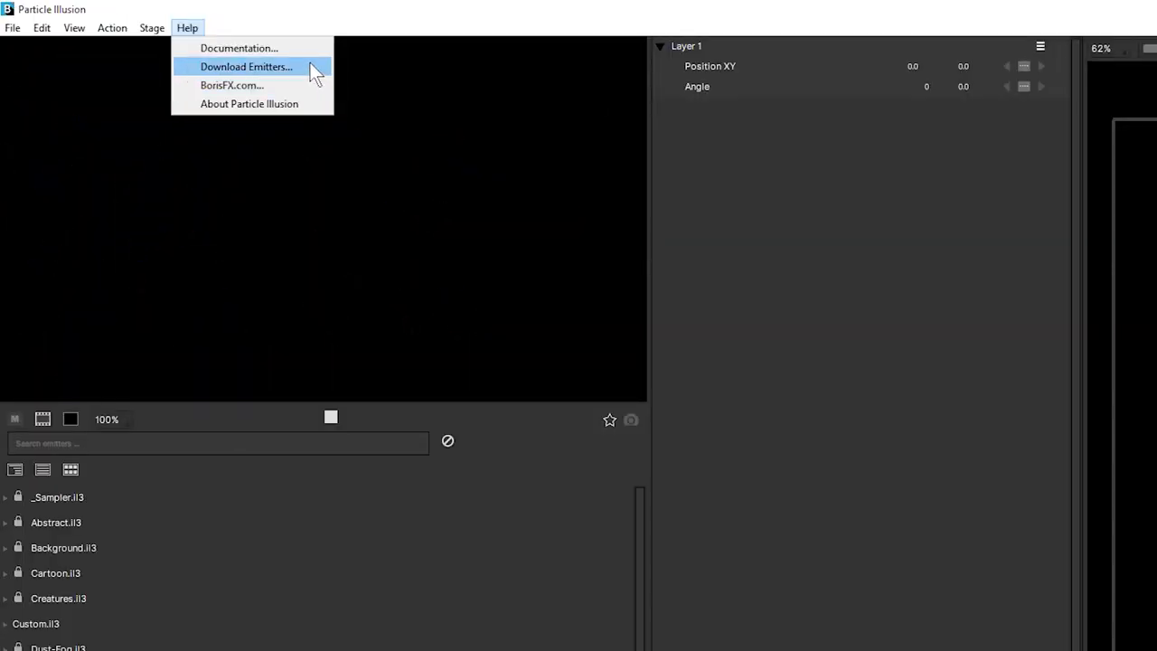
left_click(310, 66)
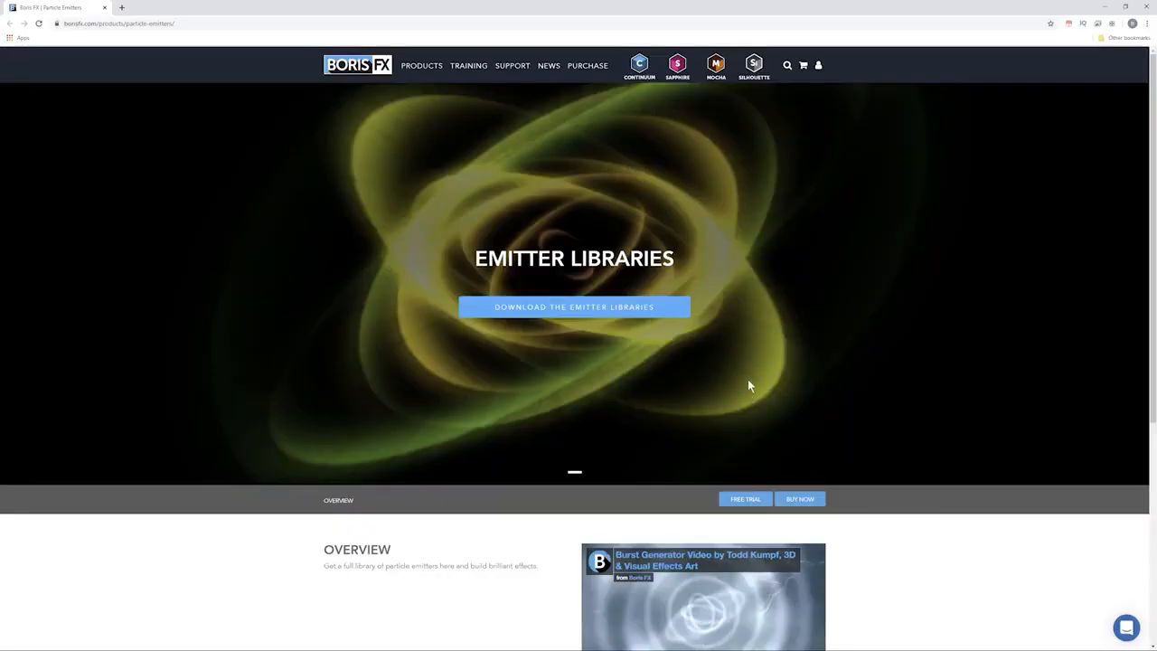
left_click(641, 316)
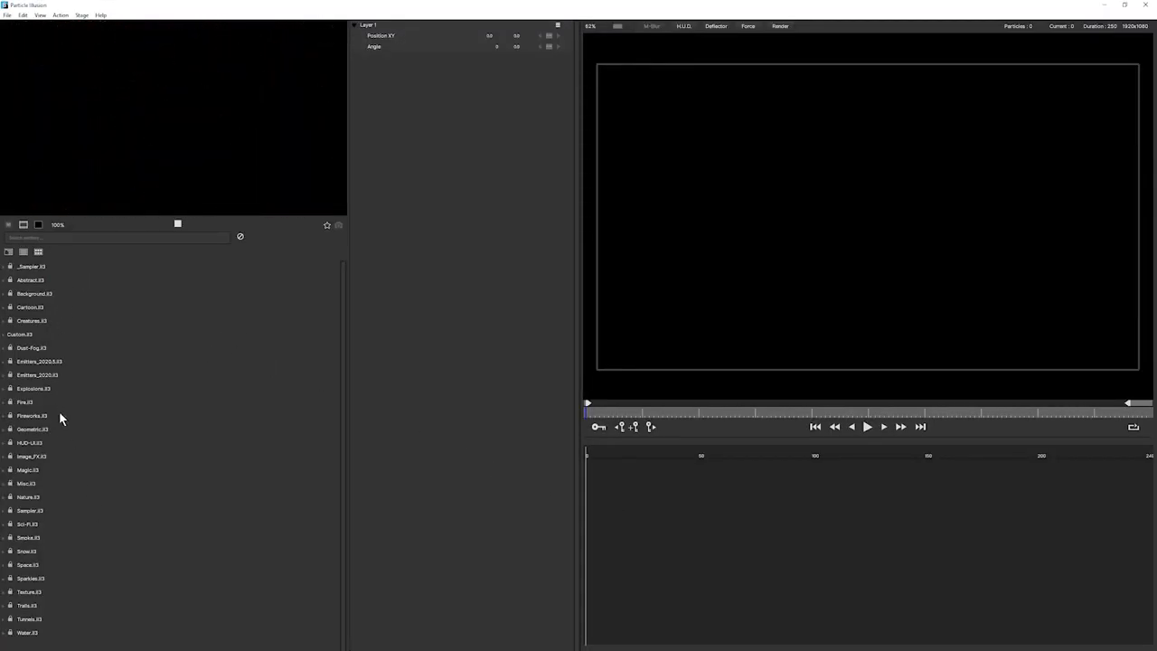
Load the Browse layout in Particle Illusion and look through the emitter thumbnails.
left_click(41, 17)
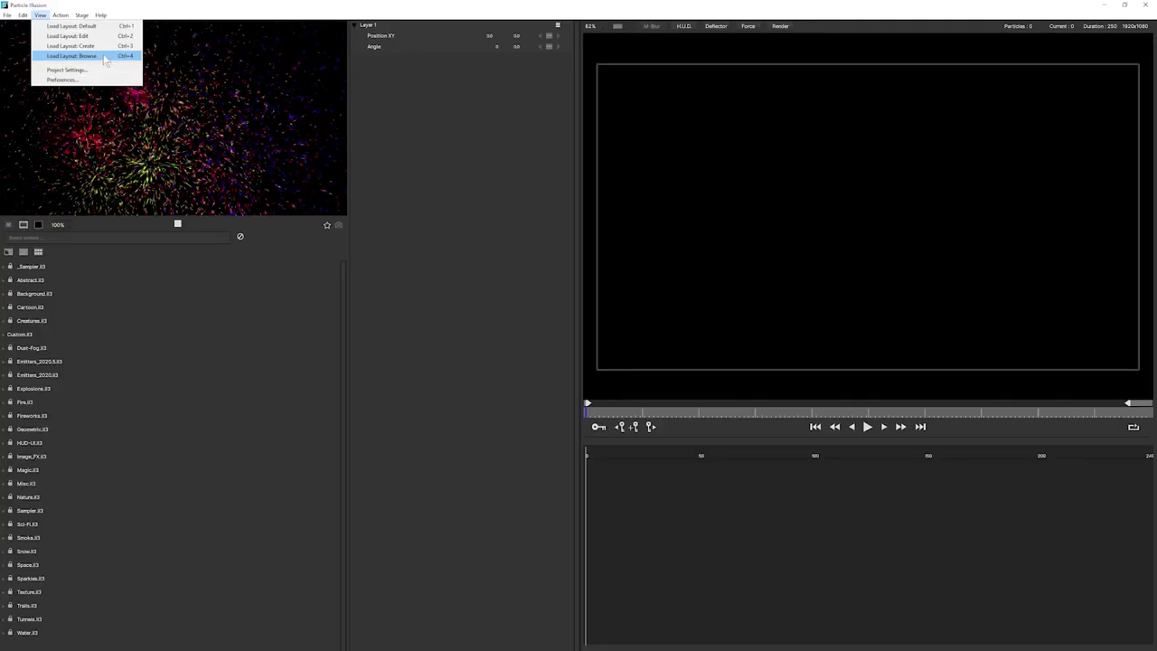
left_click(145, 104)
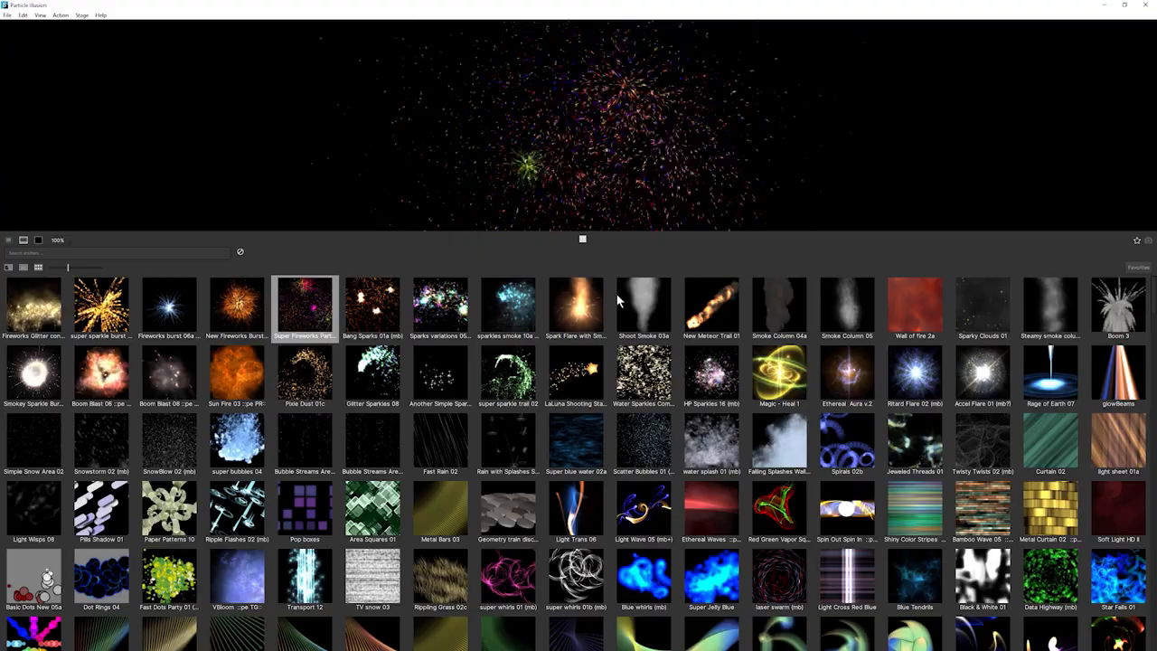
scroll(1138, 343, "down", 10)
scroll(1138, 343, "down", 15)
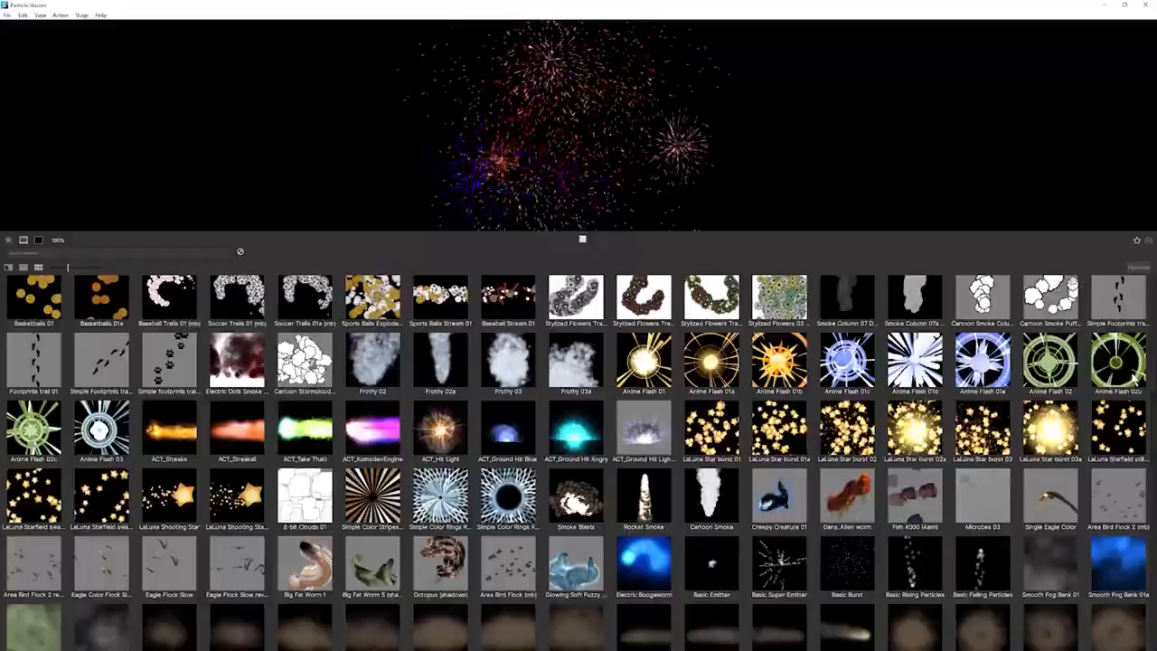
scroll(1125, 438, "down", 15)
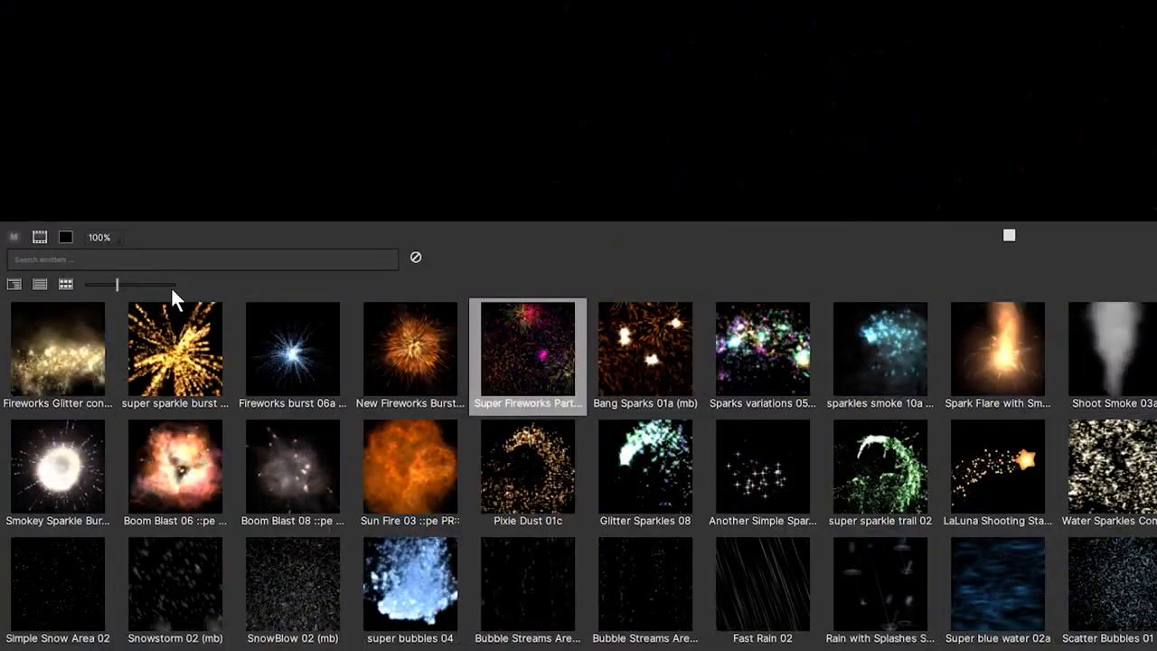
Search the emitter library for "fire" and "wate", clearing each search term.
type("fire")
key("BackSpace")
key("BackSpace")
key("BackSpace")
key("BackSpace")
type("warte")
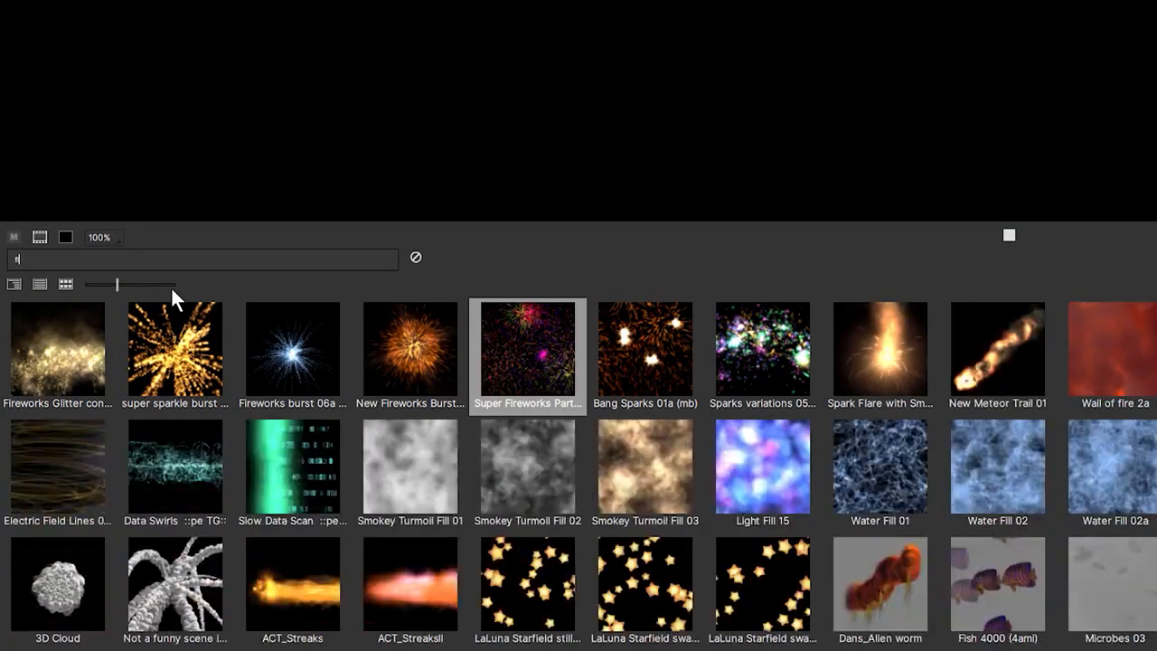
key("BackSpace")
key("BackSpace")
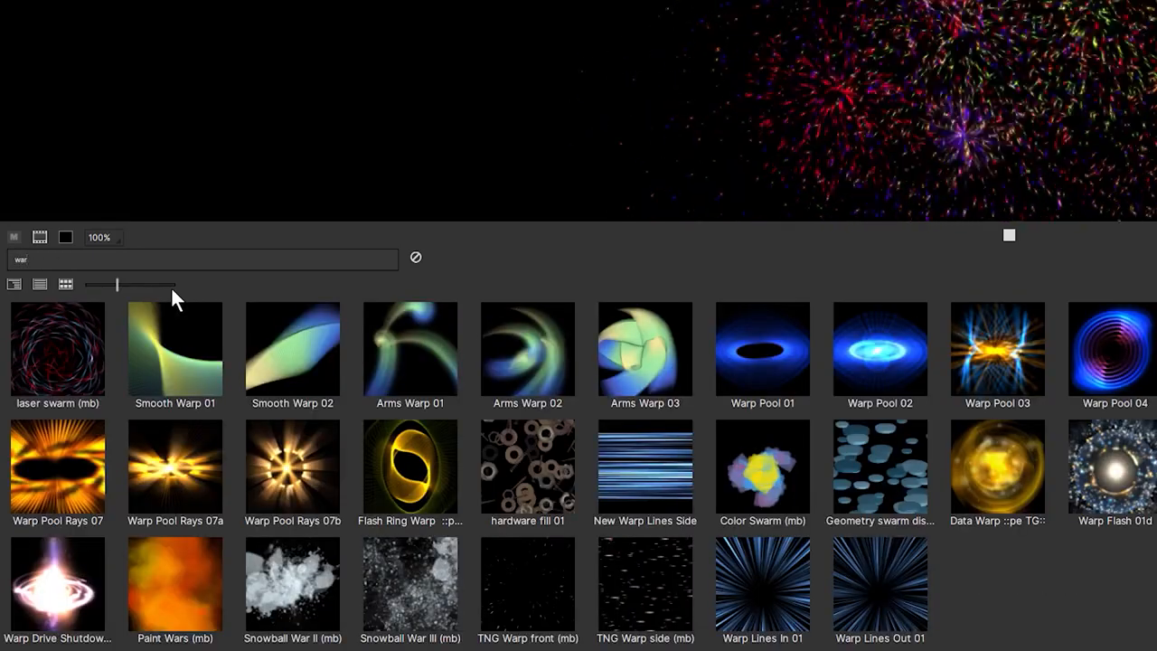
key("BackSpace")
type("te")
key("BackSpace")
key("BackSpace")
key("BackSpace")
key("BackSpace")
Search the emitter library for "backgroun" and preview Soft Light HD II, Shiny Color Stripes, Pop boxes and Area Squares 01.
type("backgroun")
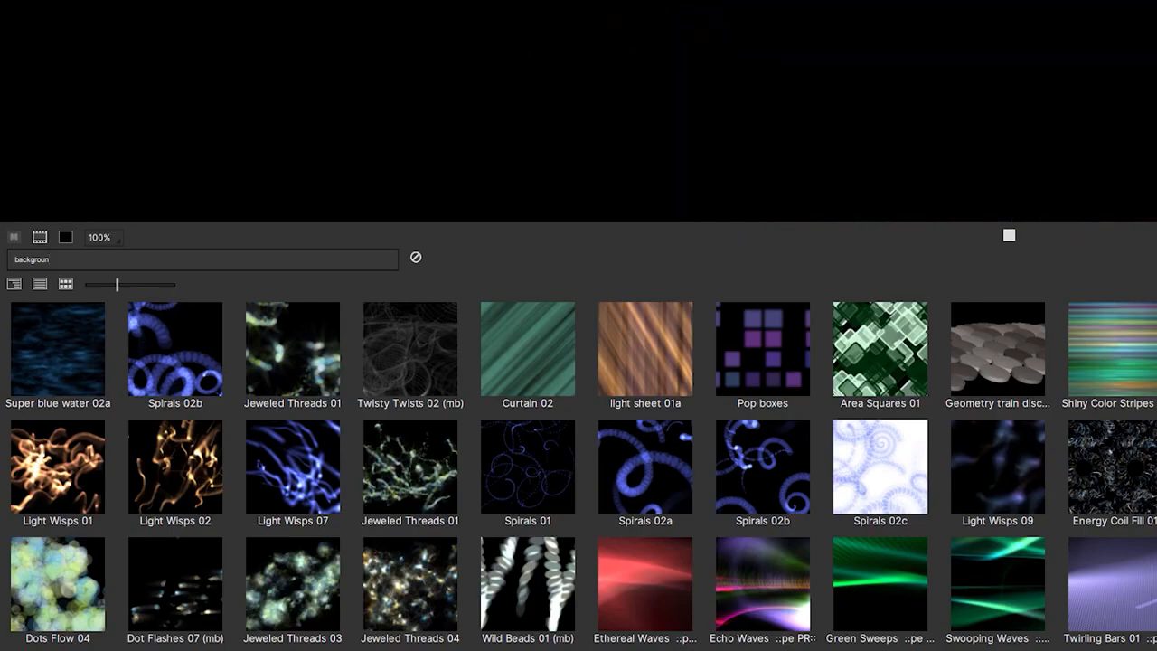
left_click(782, 316)
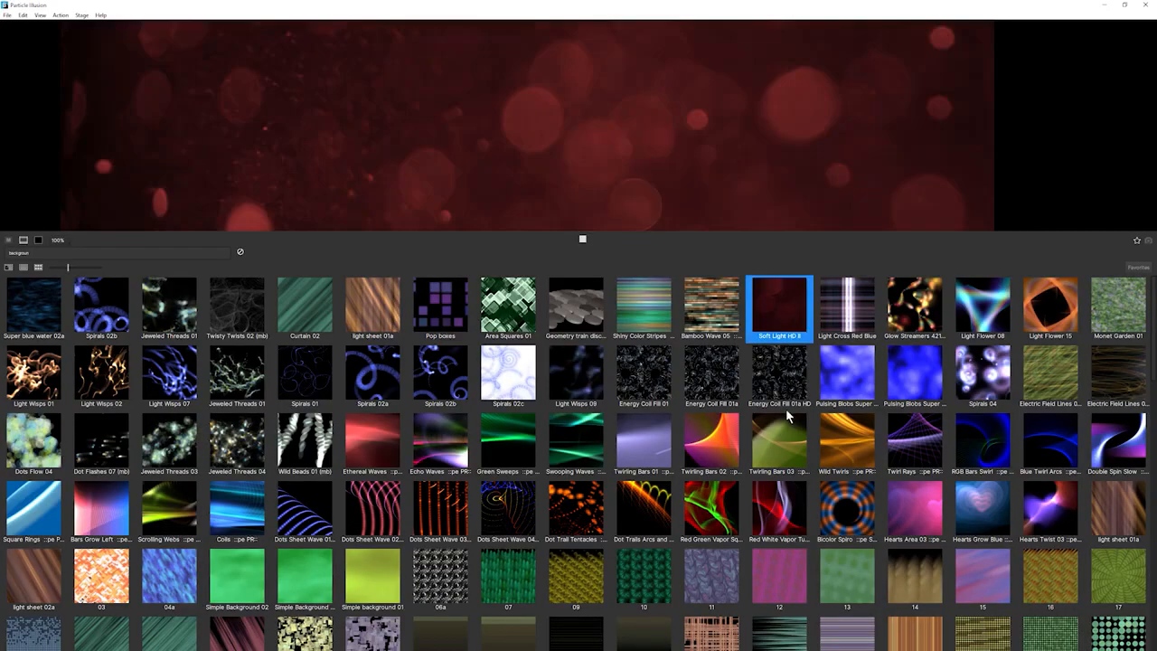
left_click(646, 314)
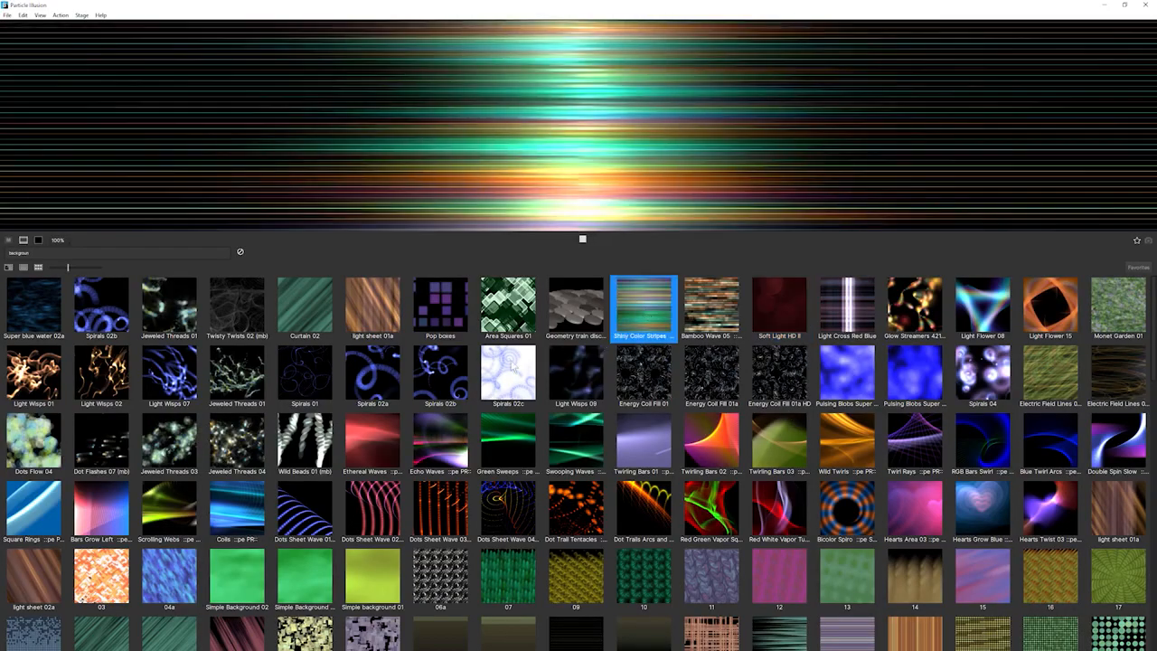
left_click(454, 321)
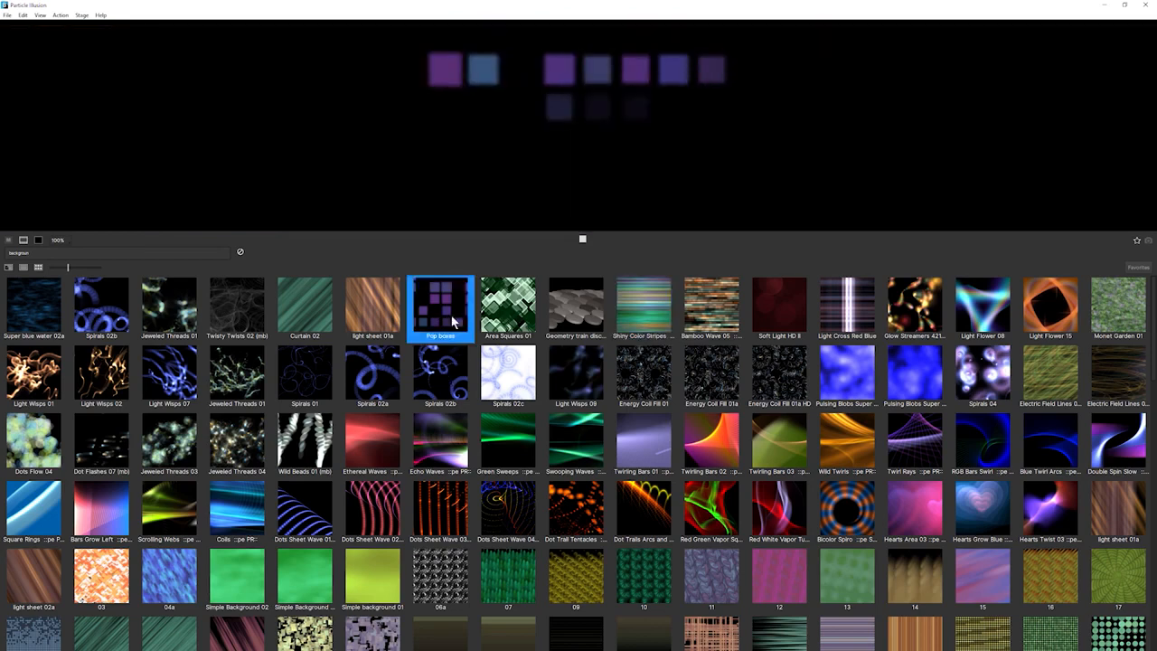
left_click(506, 312)
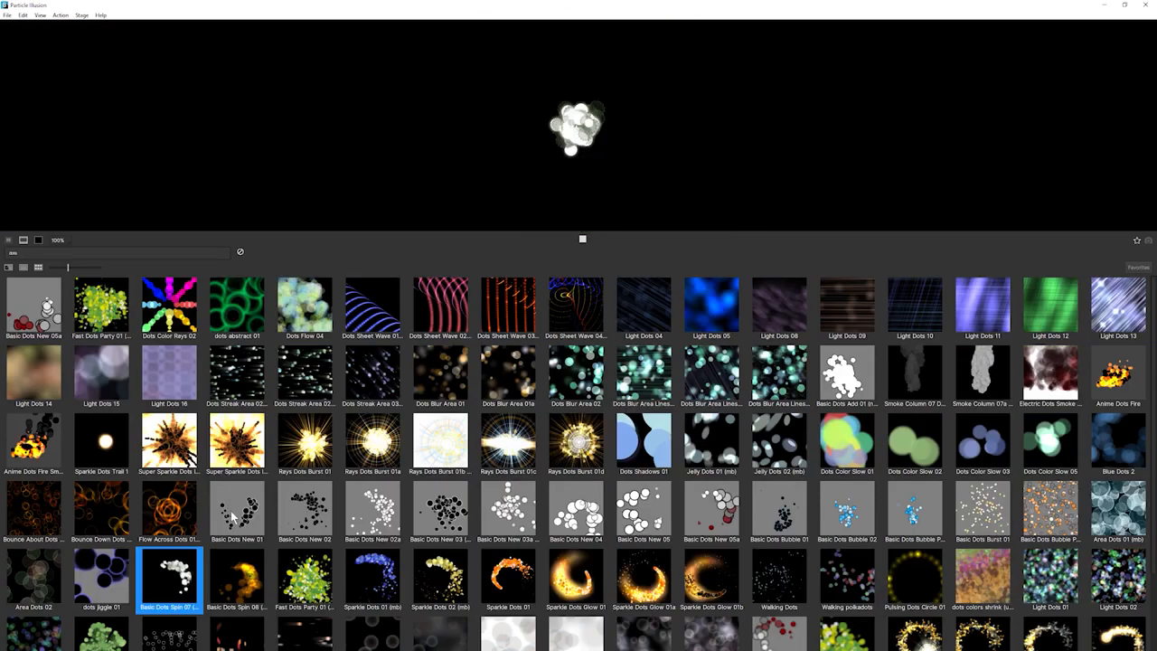
Preview the dots emitters Basic Dots New 02, Rays Dots Burst 01 and Basic Dots New 05a.
left_click(281, 495)
left_click(303, 441)
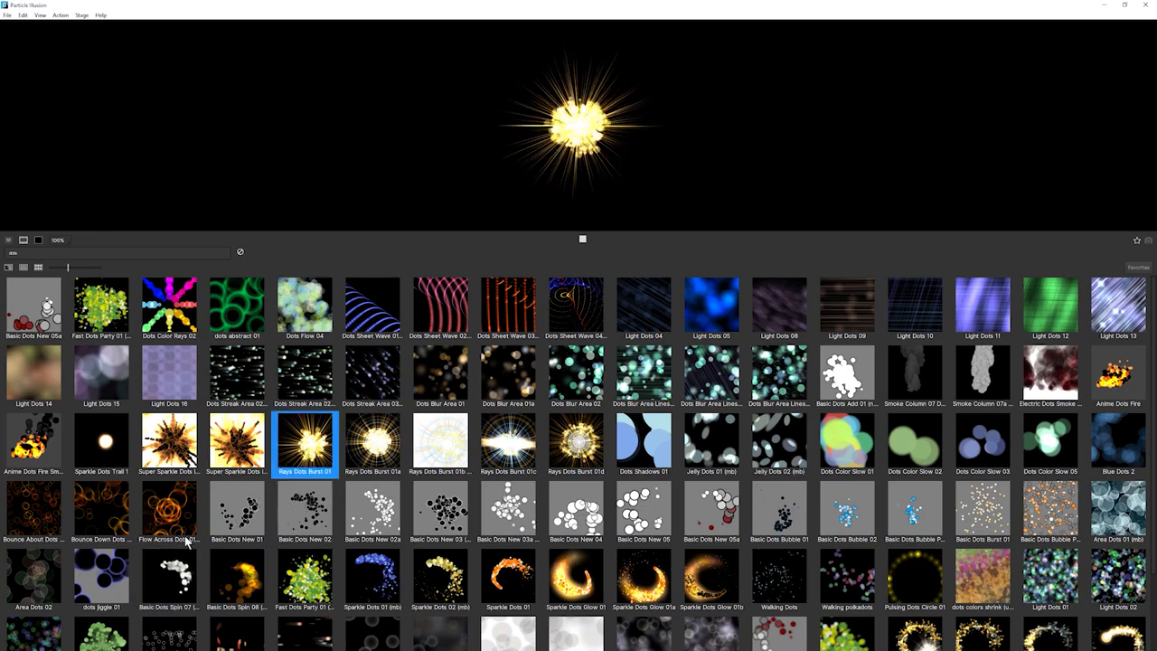
left_click(724, 510)
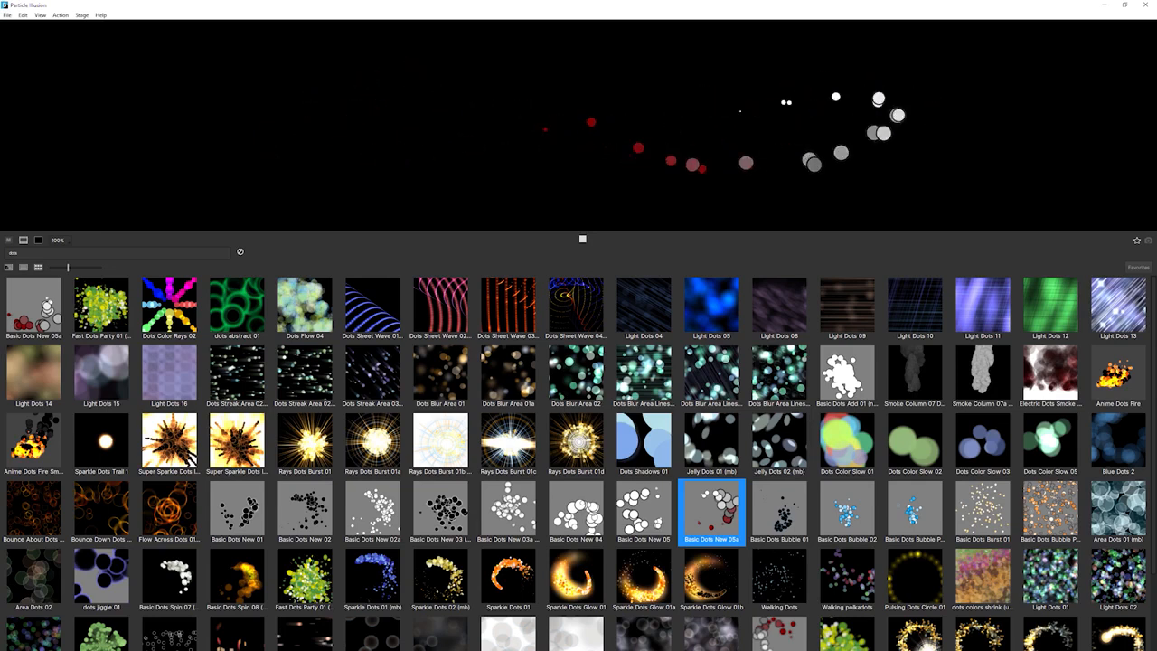
Load the Default layout and select the Basic Dots New 05a emitter in the _Sampler.il3 library.
left_click(40, 15)
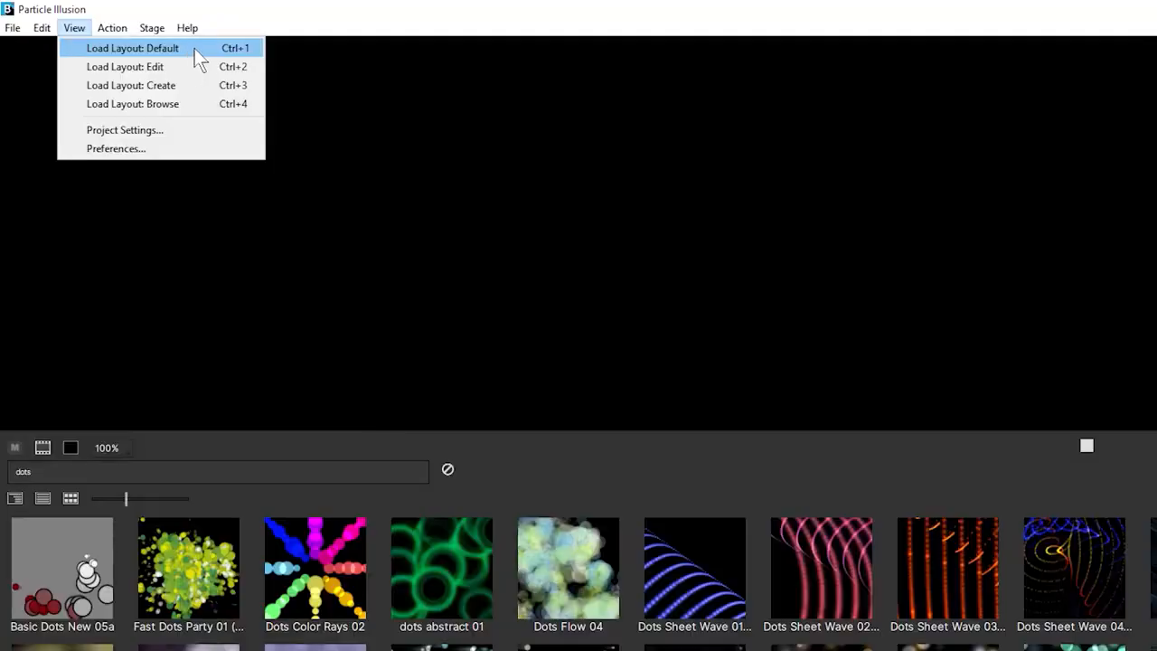
left_click(197, 50)
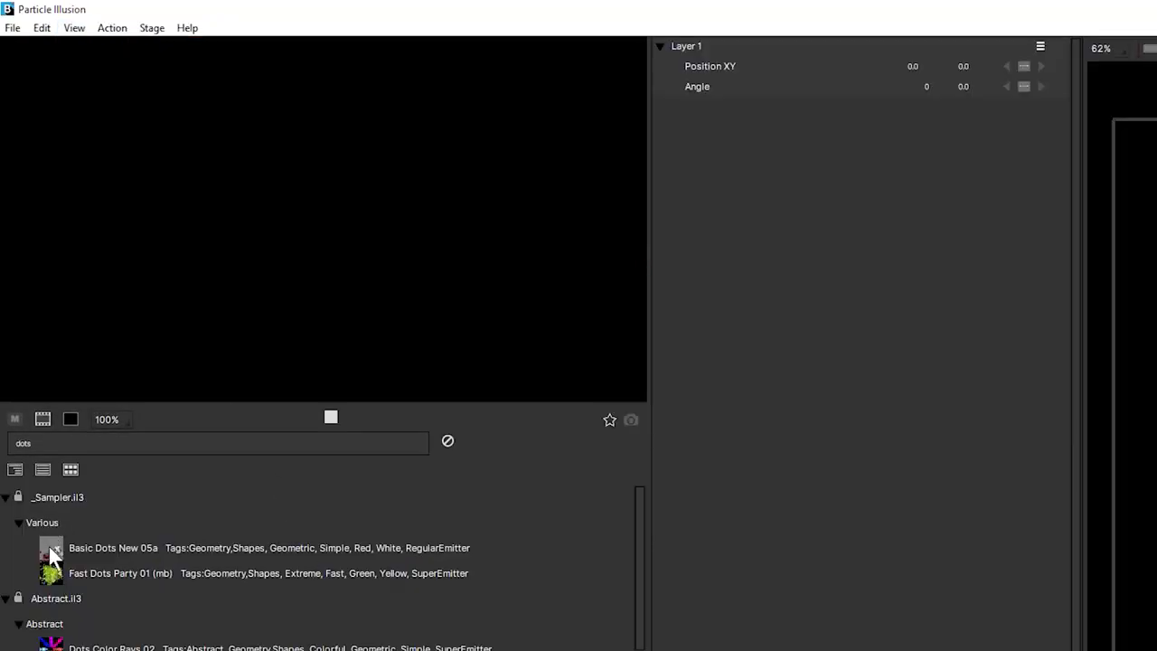
left_click(54, 551)
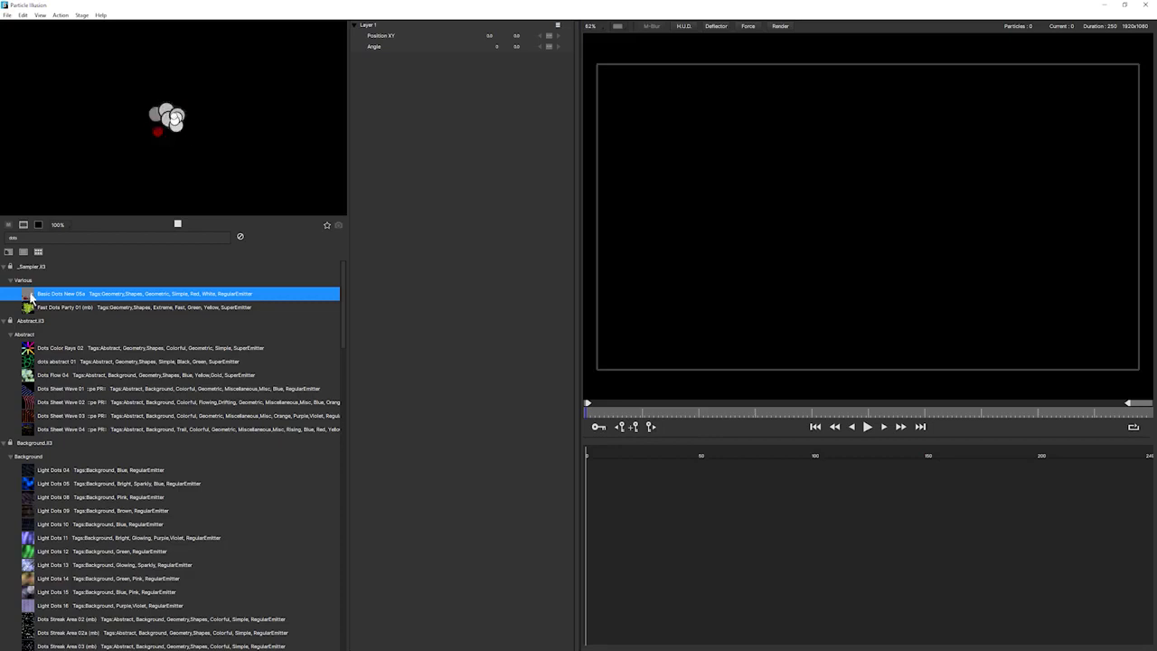
Add the Basic Dots New 05a emitter to the centre of the stage and delete it again.
double_click(30, 298)
left_click_drag(834, 411, 454, 377)
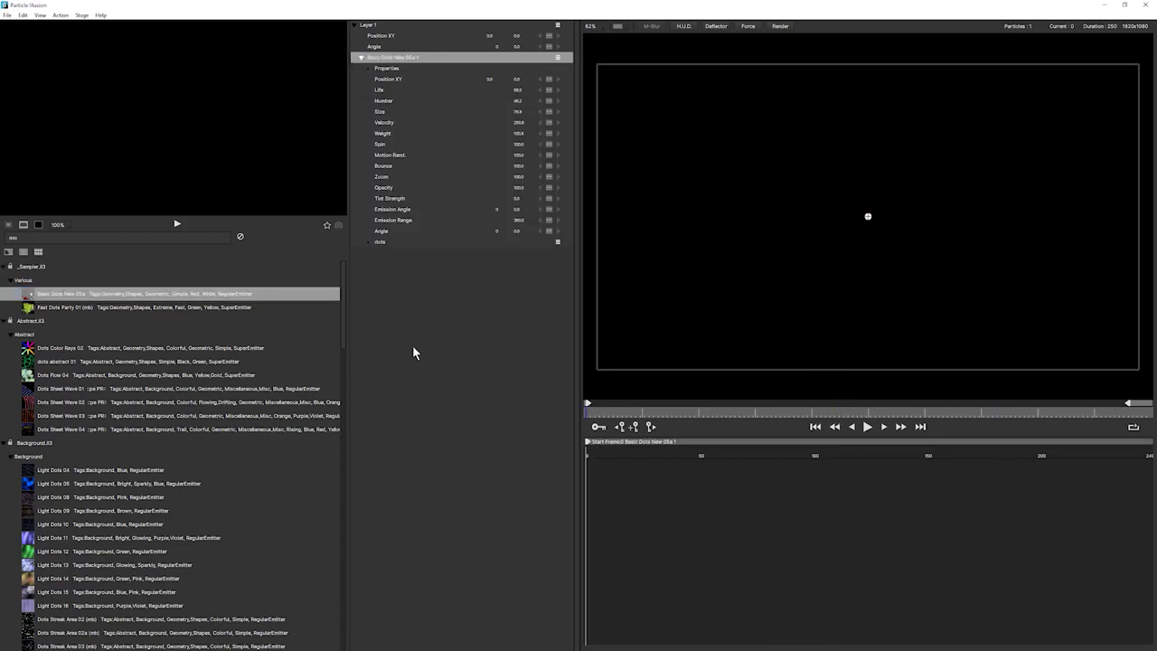
key("Delete")
left_click_drag(34, 297, 519, 341)
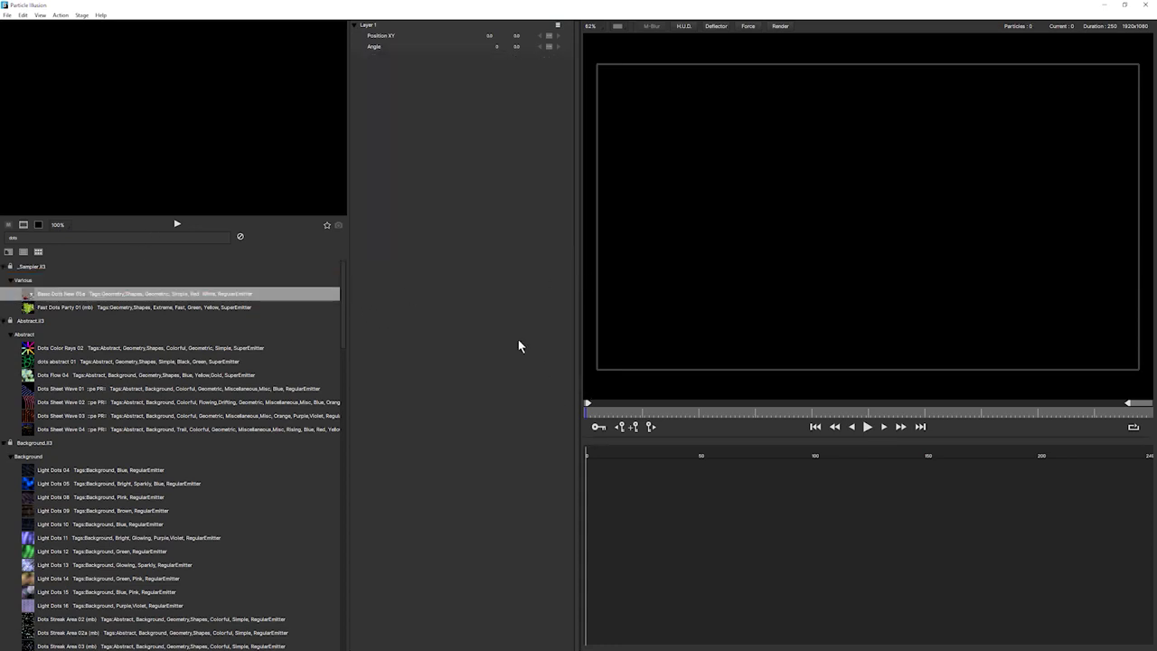
Enable Click in Stage to Add Emitter in the preferences and apply the change.
left_click(40, 15)
left_click(64, 79)
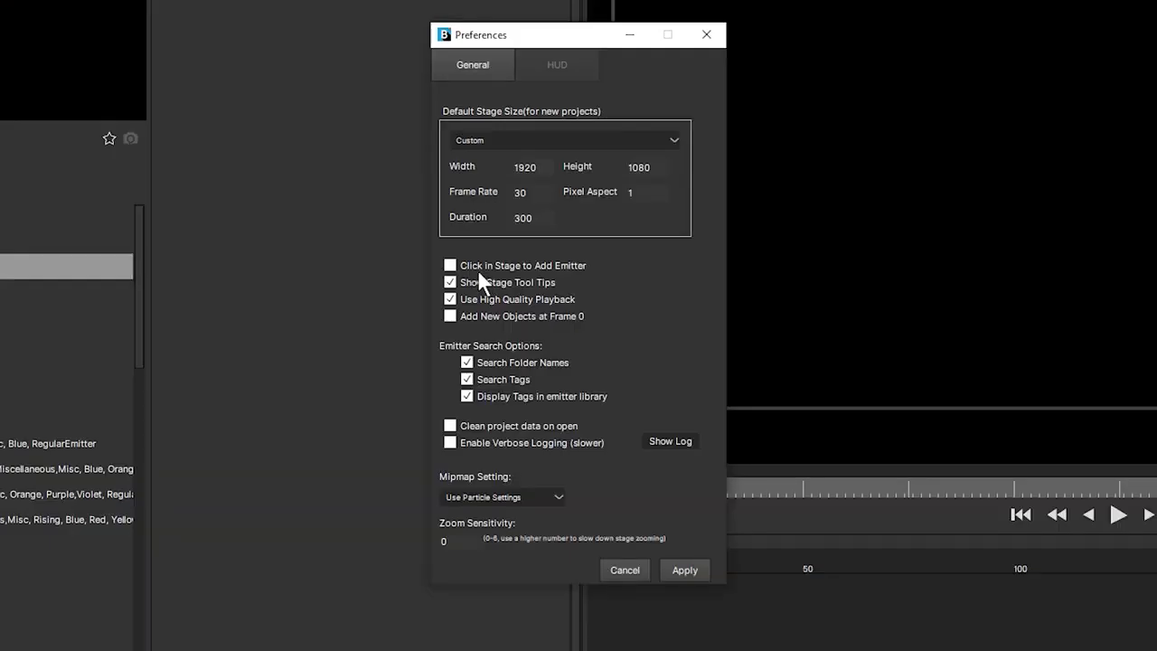
left_click(450, 265)
left_click(692, 574)
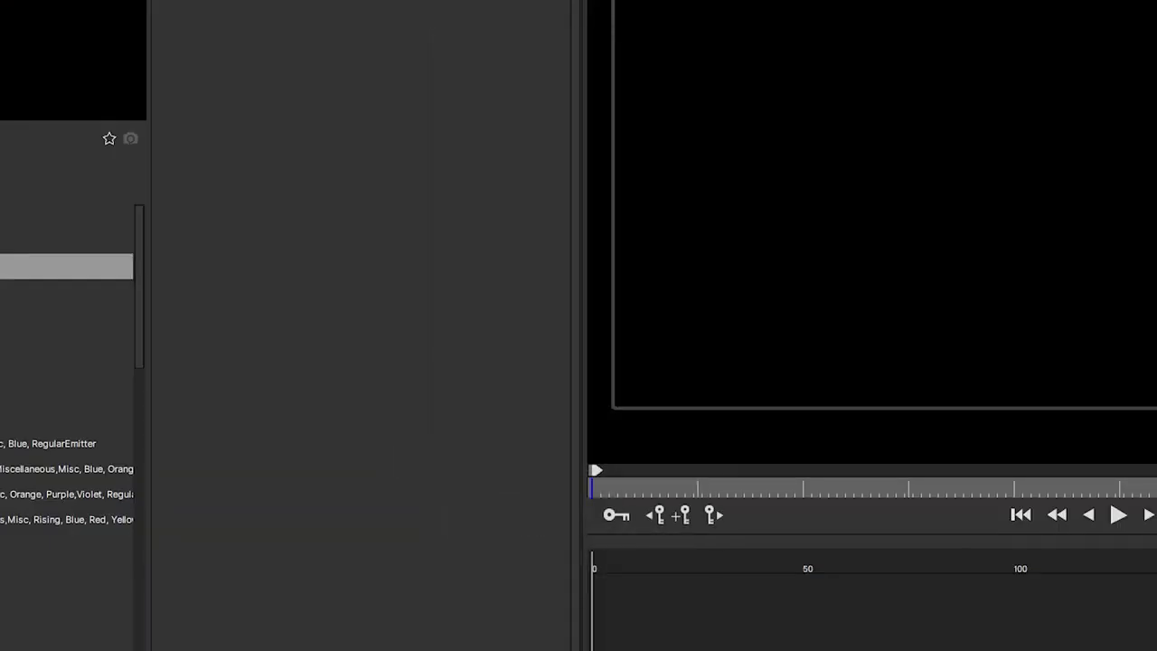
Place three Basic Dots New 05a emitters near the stage's centre, lower left and lower right, and start playback.
left_click(840, 216)
left_click(671, 284)
left_click(1034, 283)
key("space")
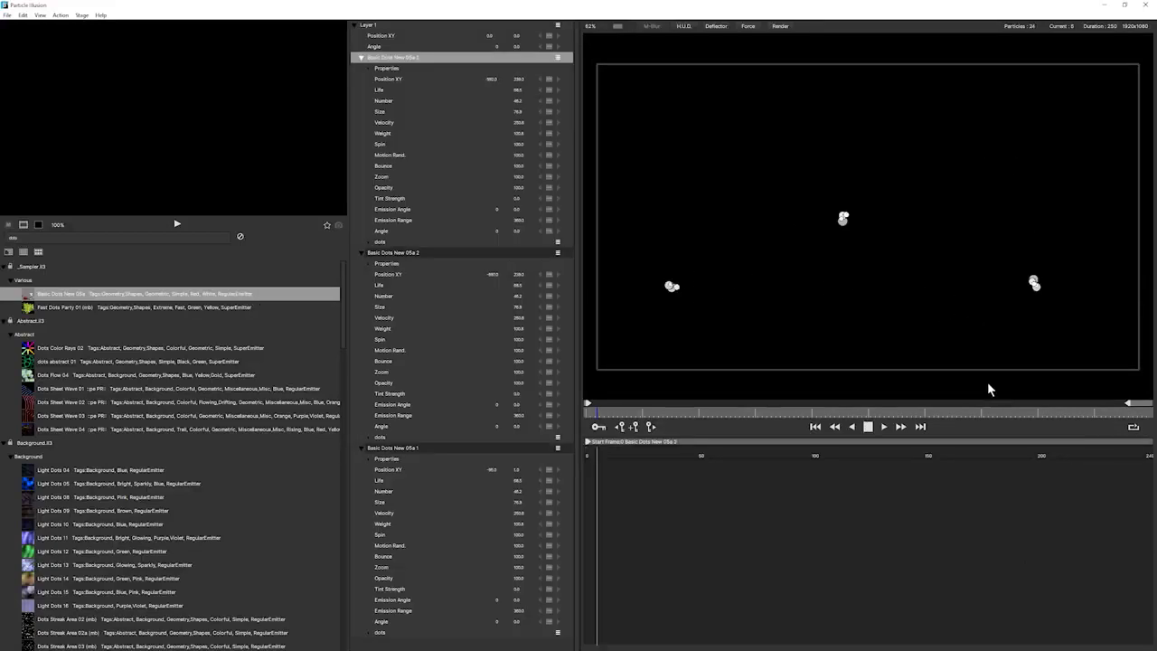
Add three more Basic Dots New 05a emitters during playback, at the stage's upper right, upper left and lower middle.
left_click(966, 136)
left_click(694, 142)
left_click(826, 311)
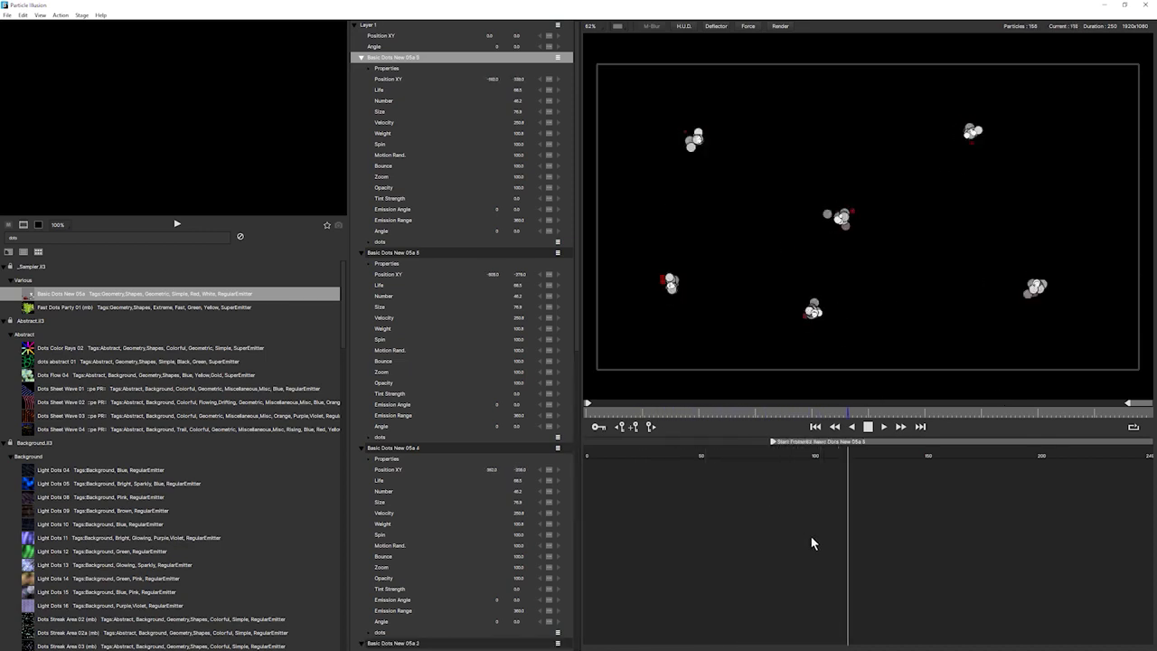
Stop playback and delete all six Basic Dots New 05a emitters from Layer 1.
key("space")
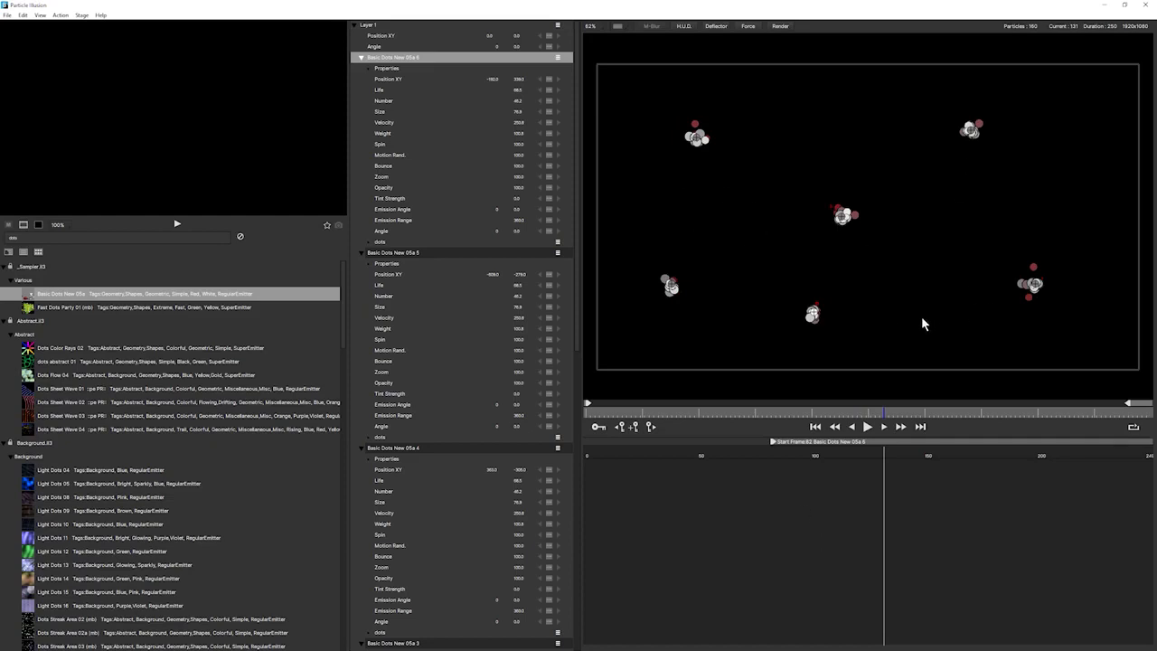
key("Delete")
key("Delete")
key("Delete")
key("Delete")
key("Delete")
key("Delete")
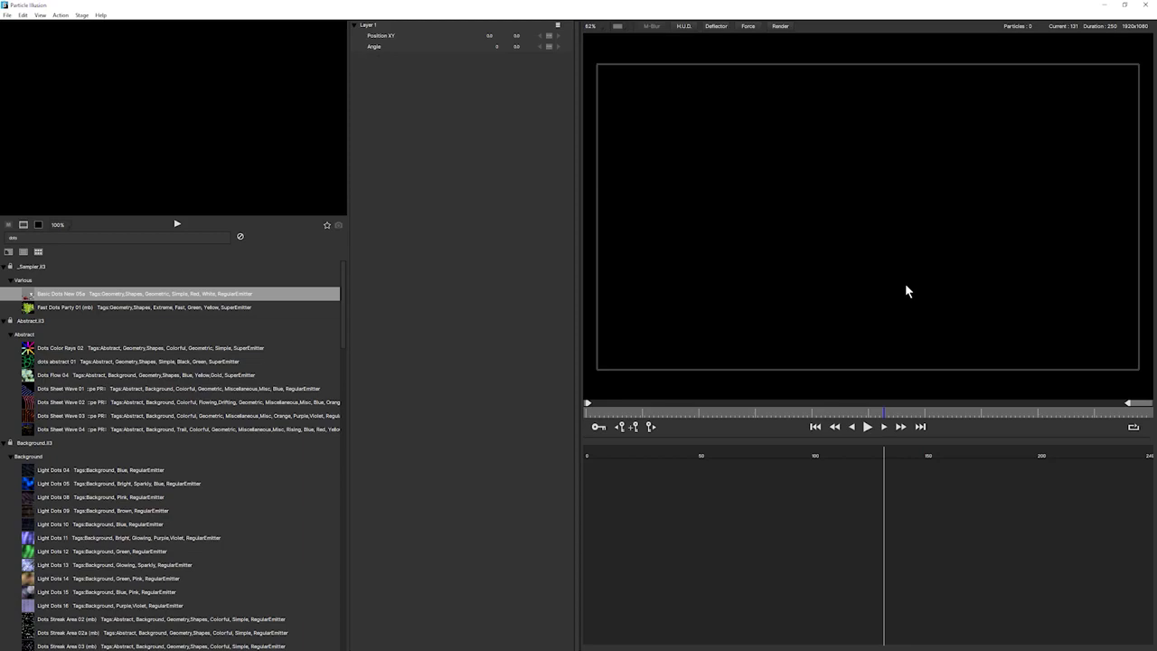
Disable Click in Stage to Add Emitter in the preferences and apply the change.
left_click(40, 15)
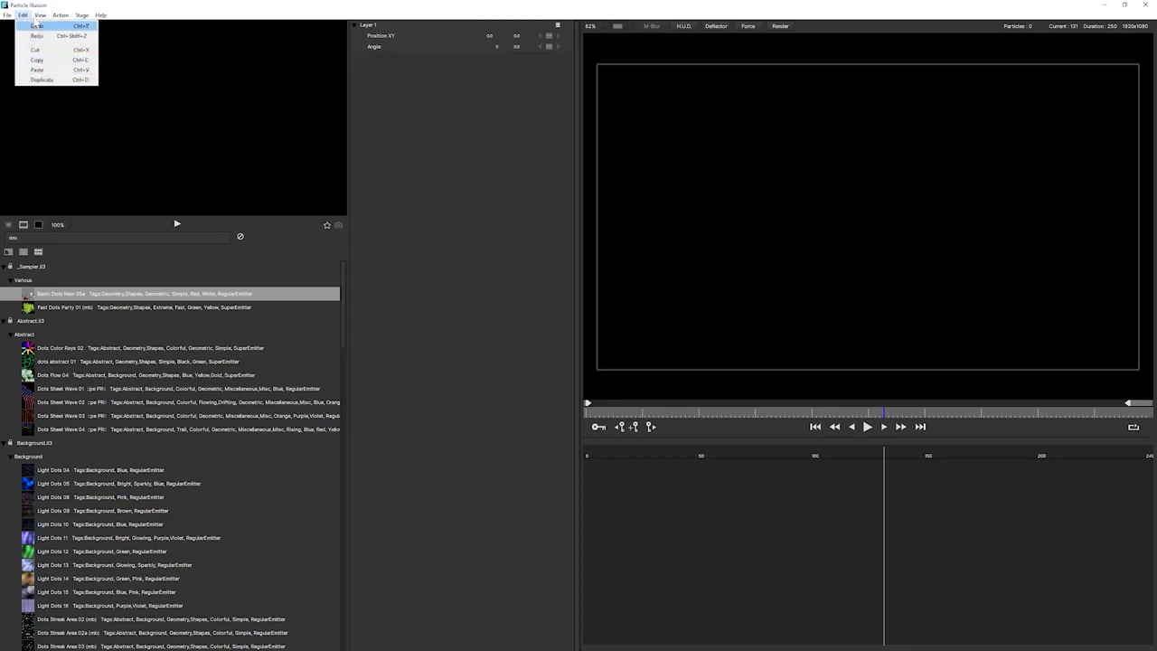
left_click(62, 79)
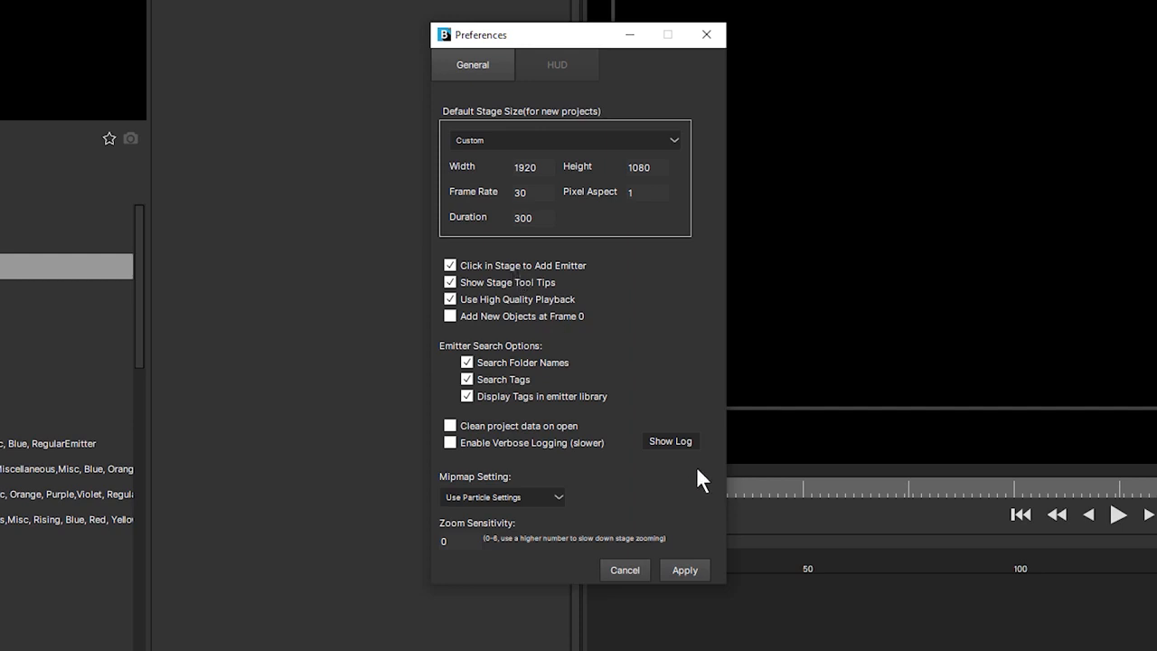
left_click(450, 267)
left_click(677, 571)
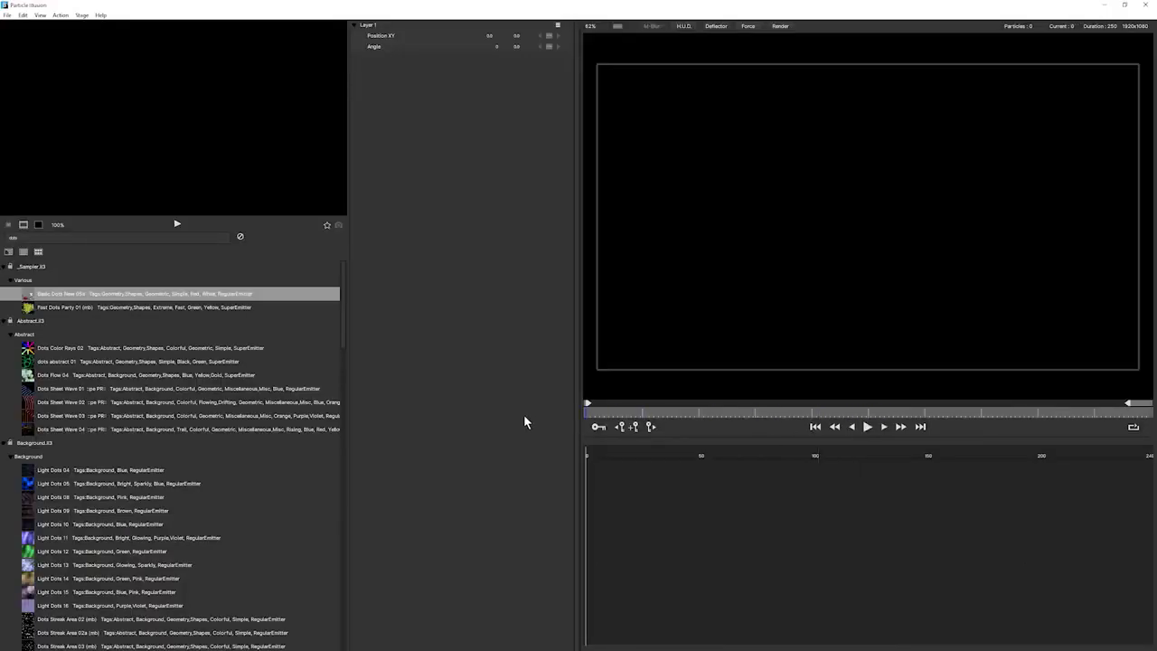
Add a Basic Dots New 05a emitter at the stage's centre, and load the Edit layout to preview it.
double_click(27, 298)
left_click(868, 428)
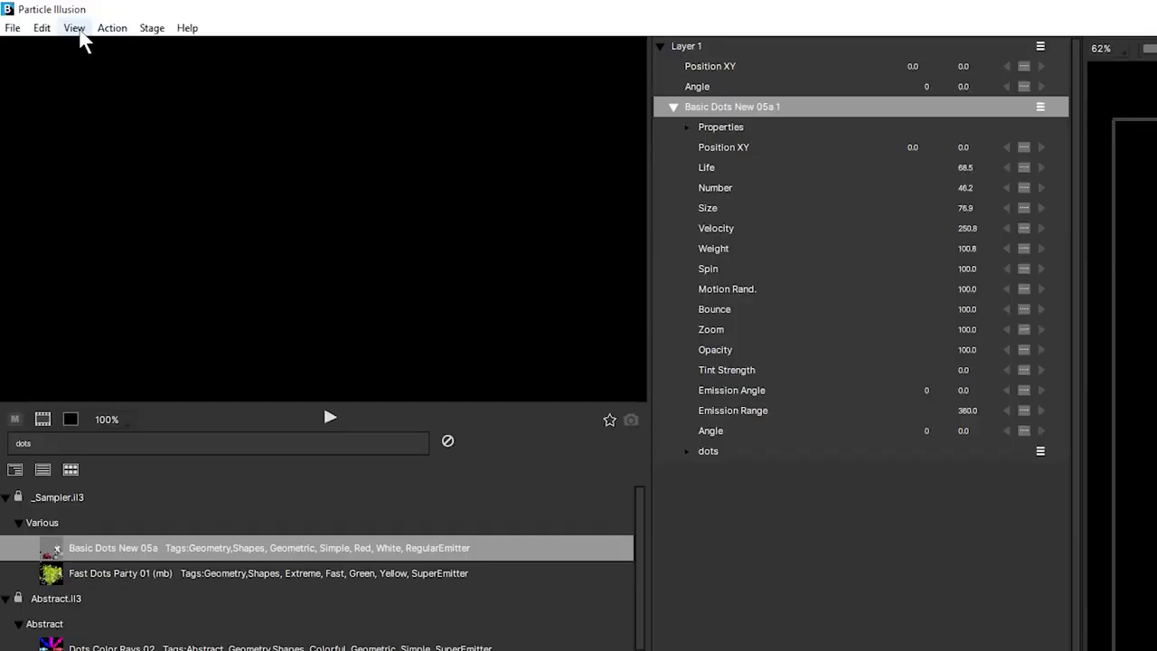
left_click(40, 15)
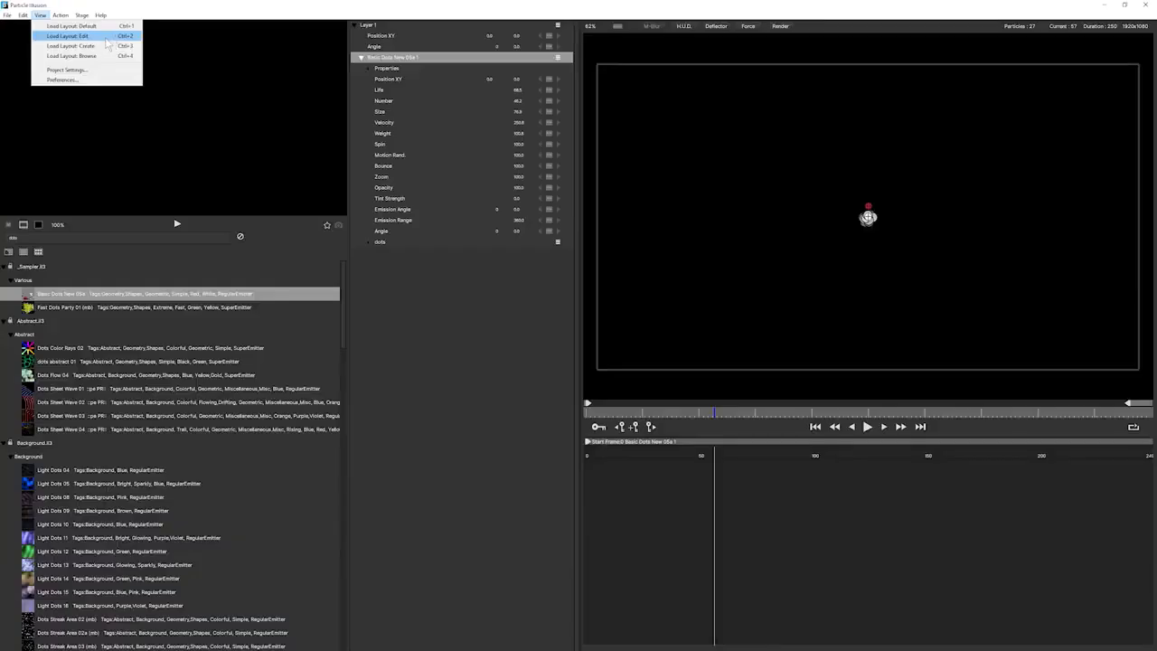
left_click(207, 69)
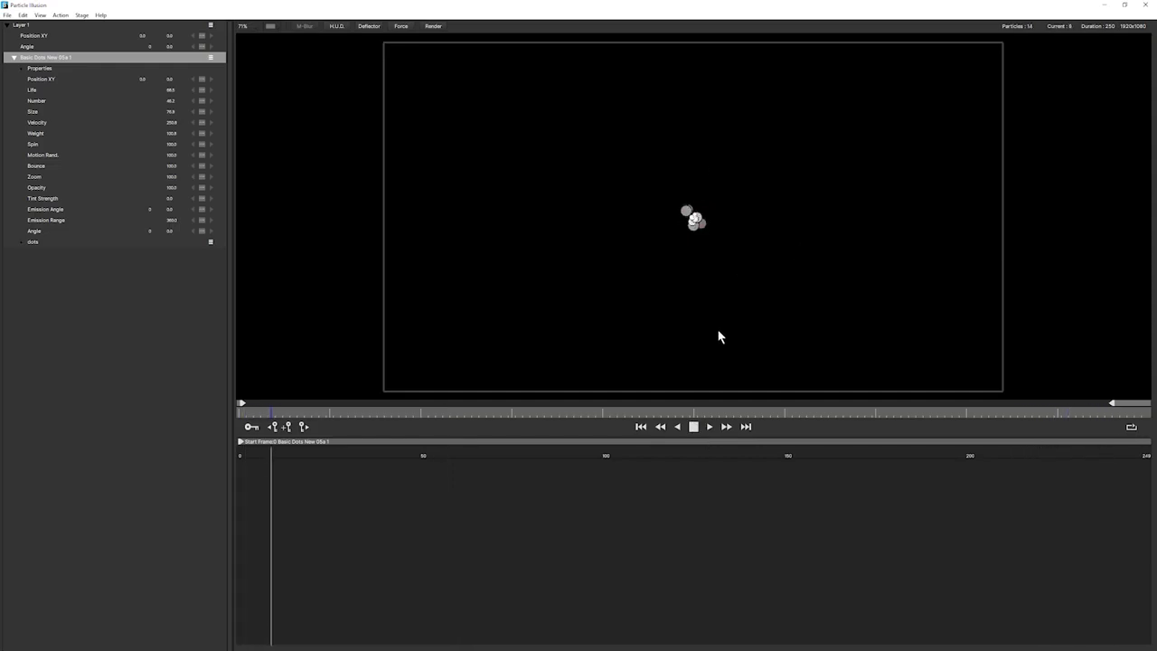
key("space")
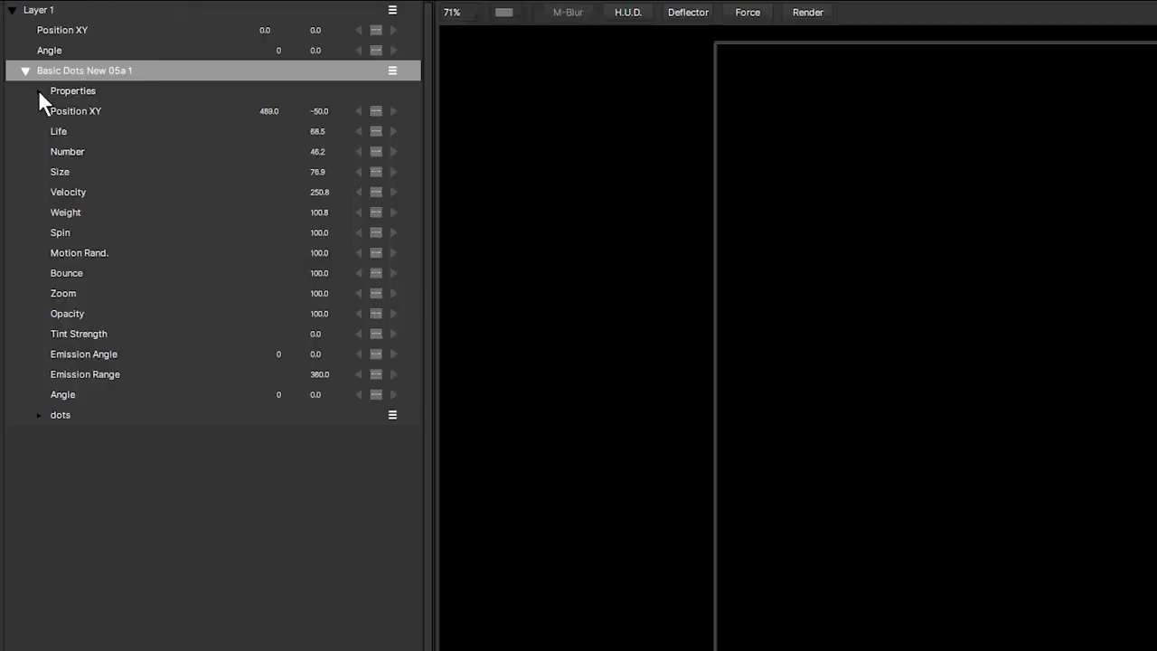
Set the emitter's Shape property to Line and draw one nearly horizontal line segment across the upper middle of the stage.
left_click(40, 90)
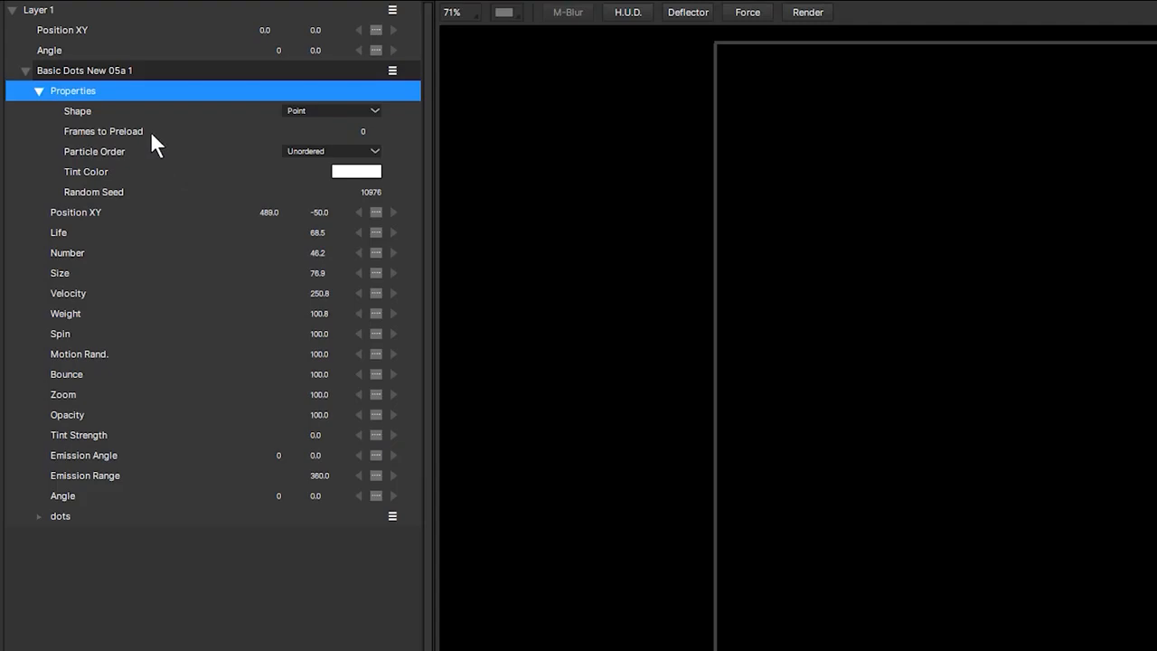
left_click(365, 109)
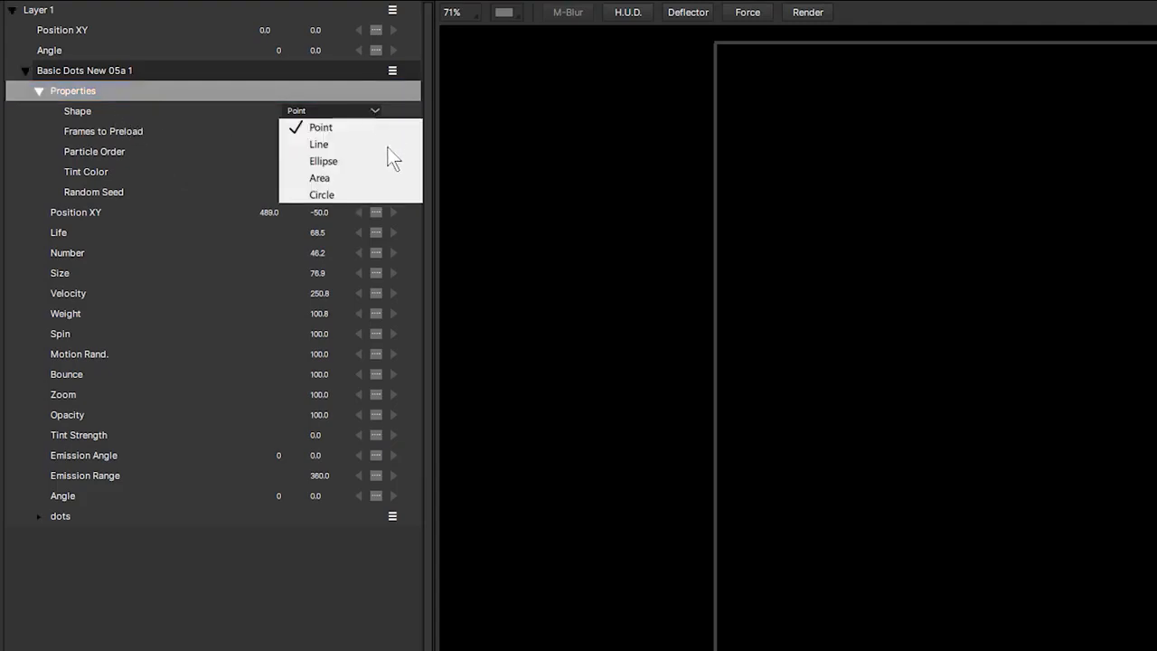
left_click(373, 150)
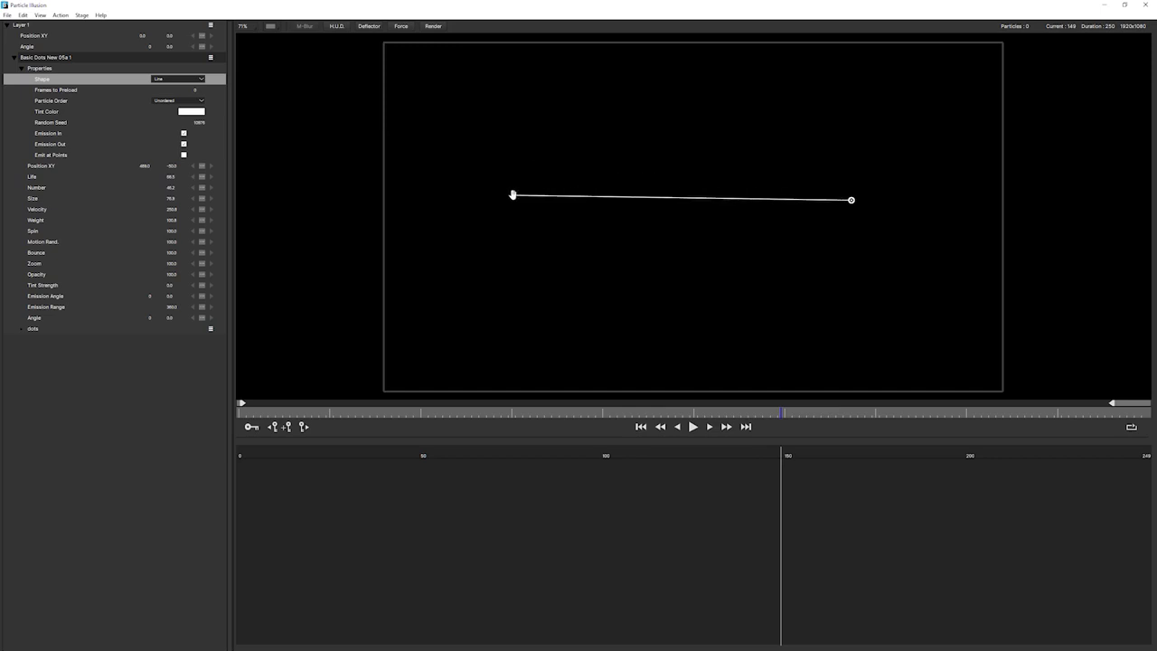
left_click(513, 196)
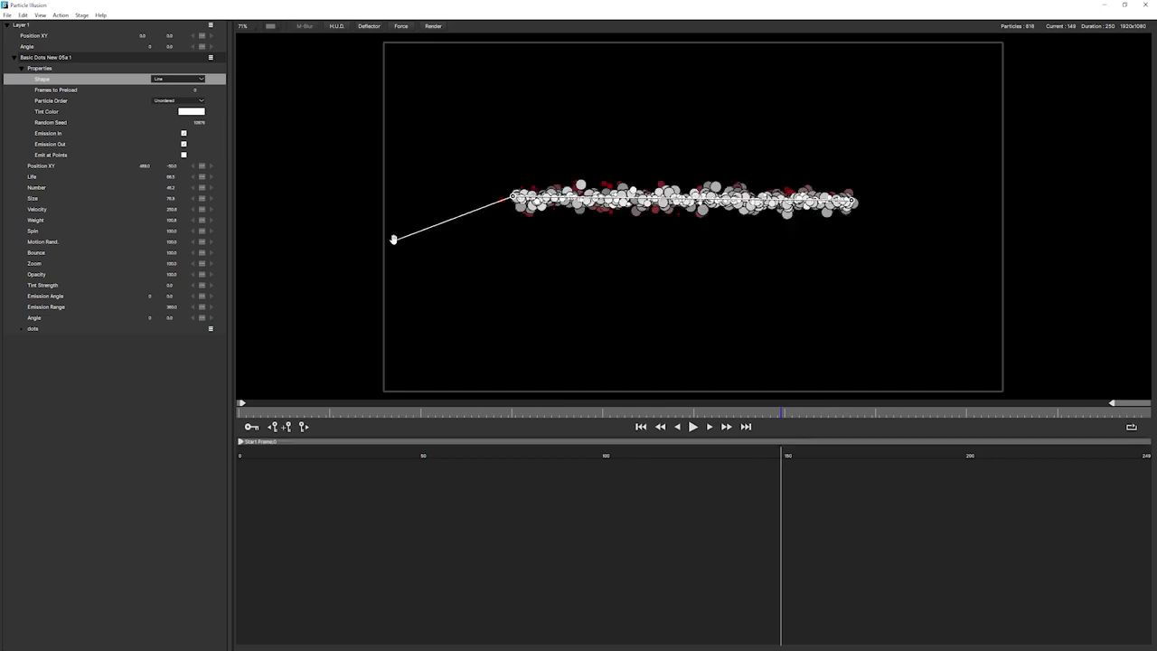
right_click(395, 240)
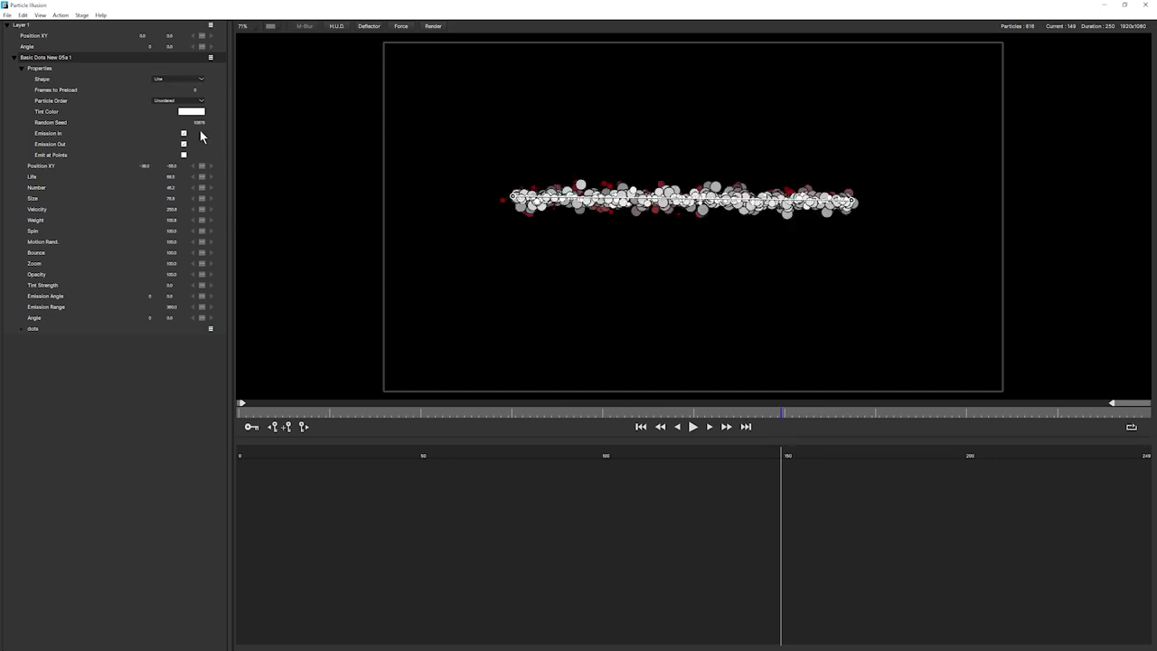
Change the emitter's shape to Ellipse and move it to about the centre of the stage.
left_click(177, 79)
left_click(179, 106)
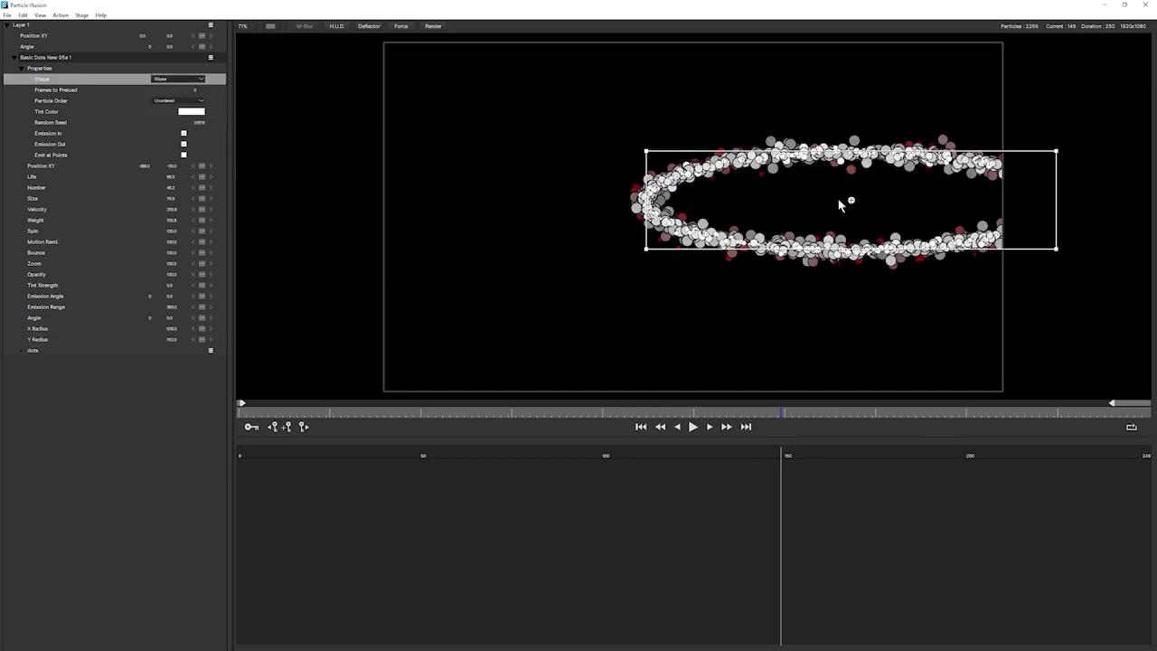
left_click_drag(851, 200, 690, 221)
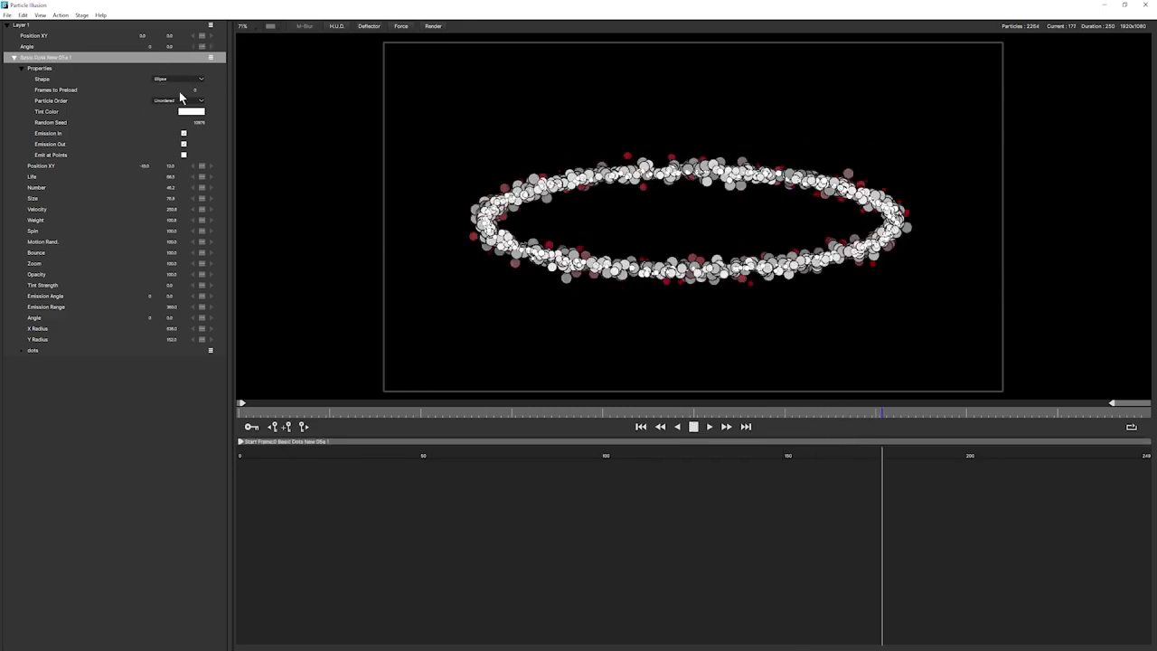
Try the Area and Circle shapes on the emitter during playback.
left_click(176, 80)
left_click(173, 115)
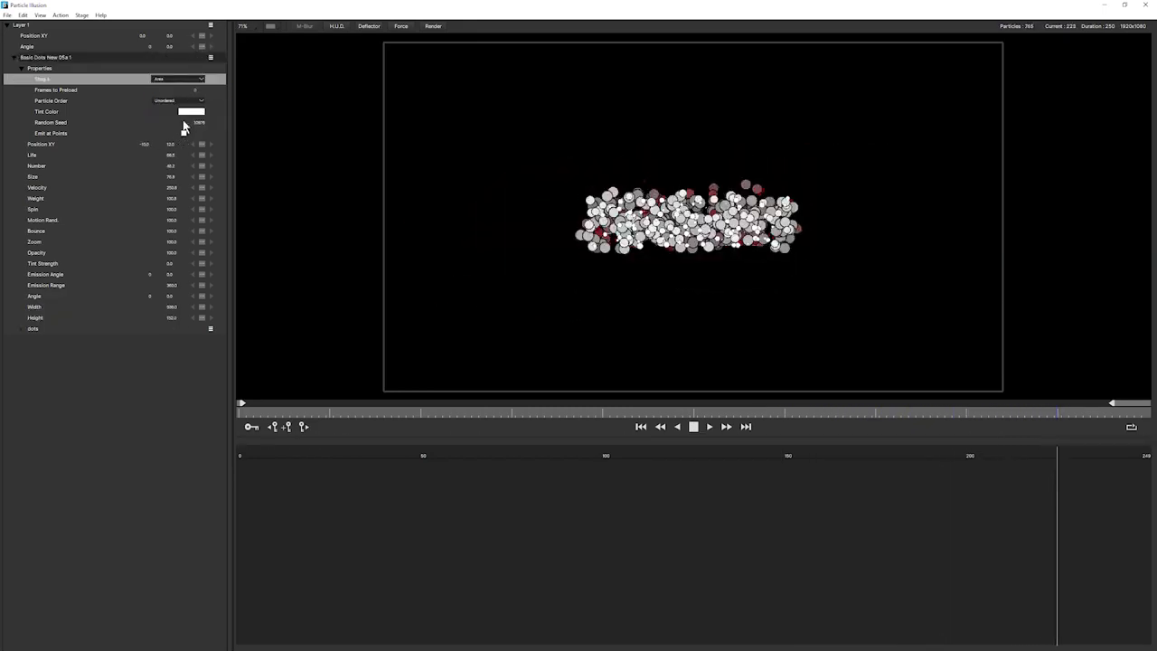
left_click(195, 80)
left_click(194, 124)
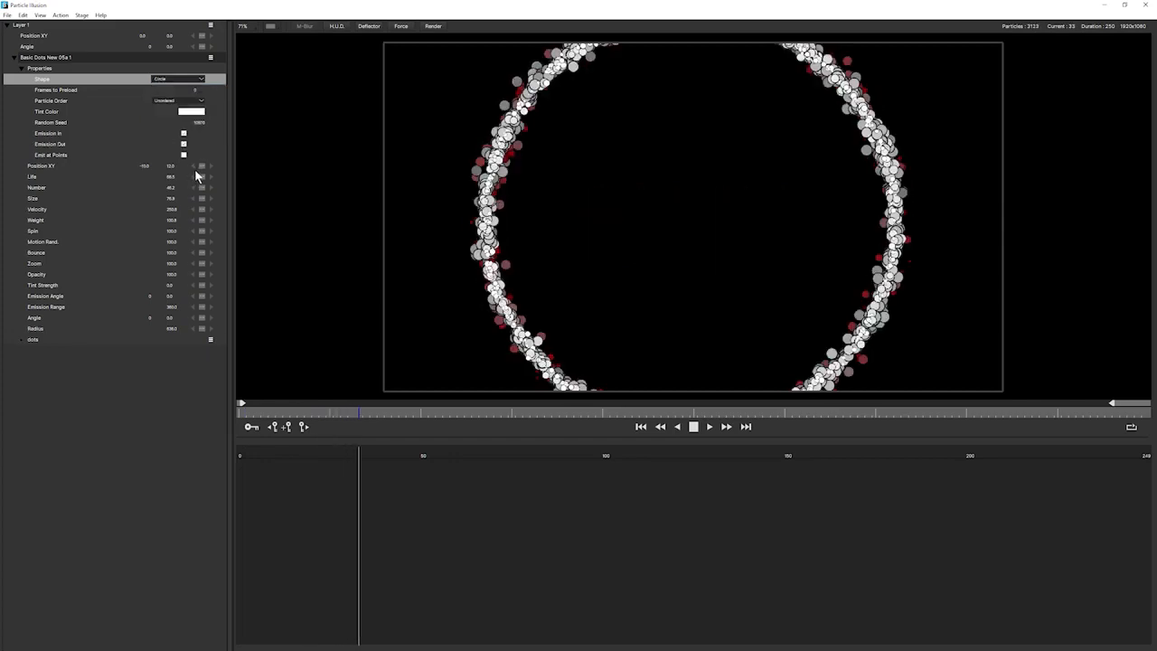
Set the emitter's shape to Area and resize it to about 1950 by 1100 so it covers the whole stage.
left_click(199, 82)
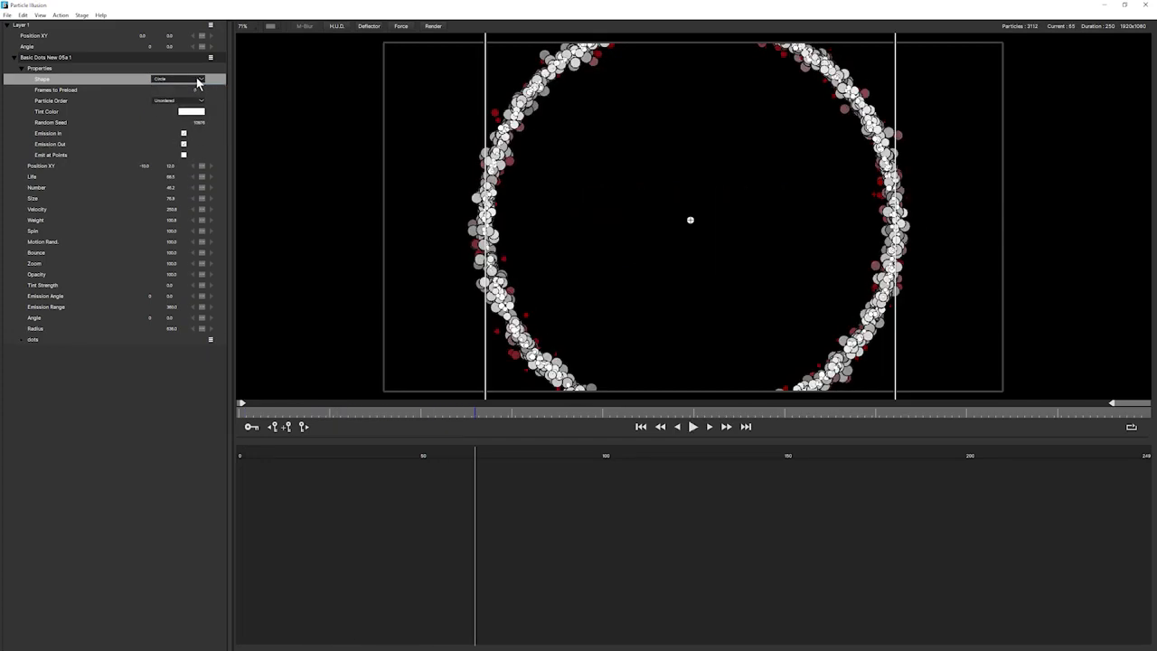
left_click(198, 82)
left_click(194, 115)
left_click_drag(588, 195, 391, 42)
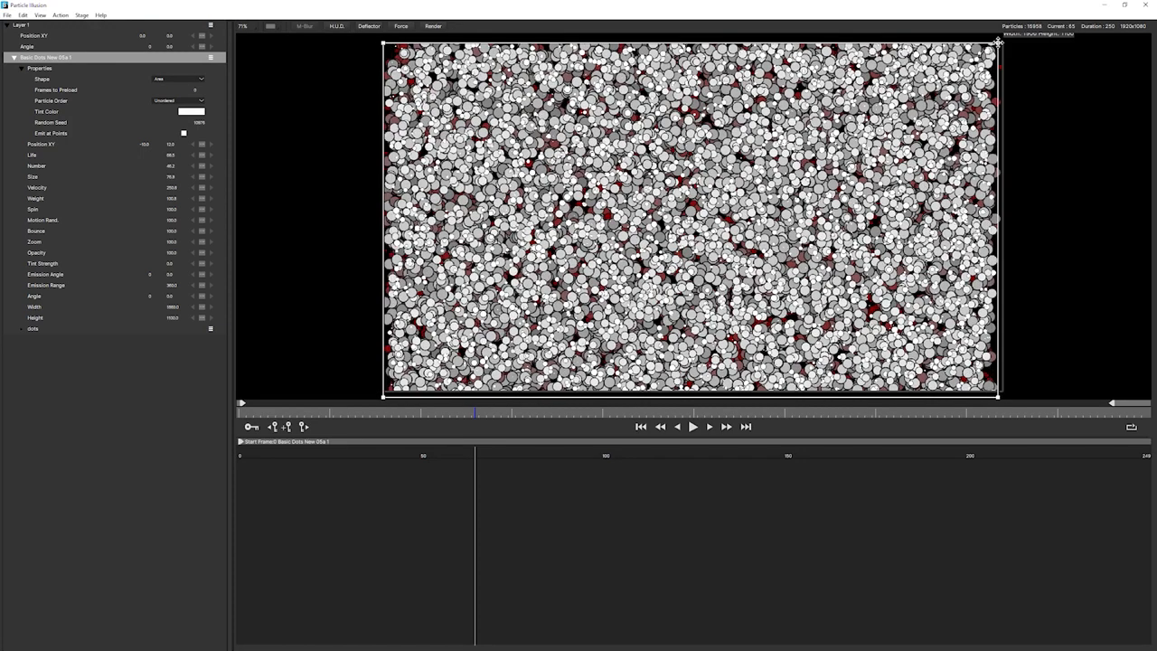
left_click_drag(1004, 41, 1005, 42)
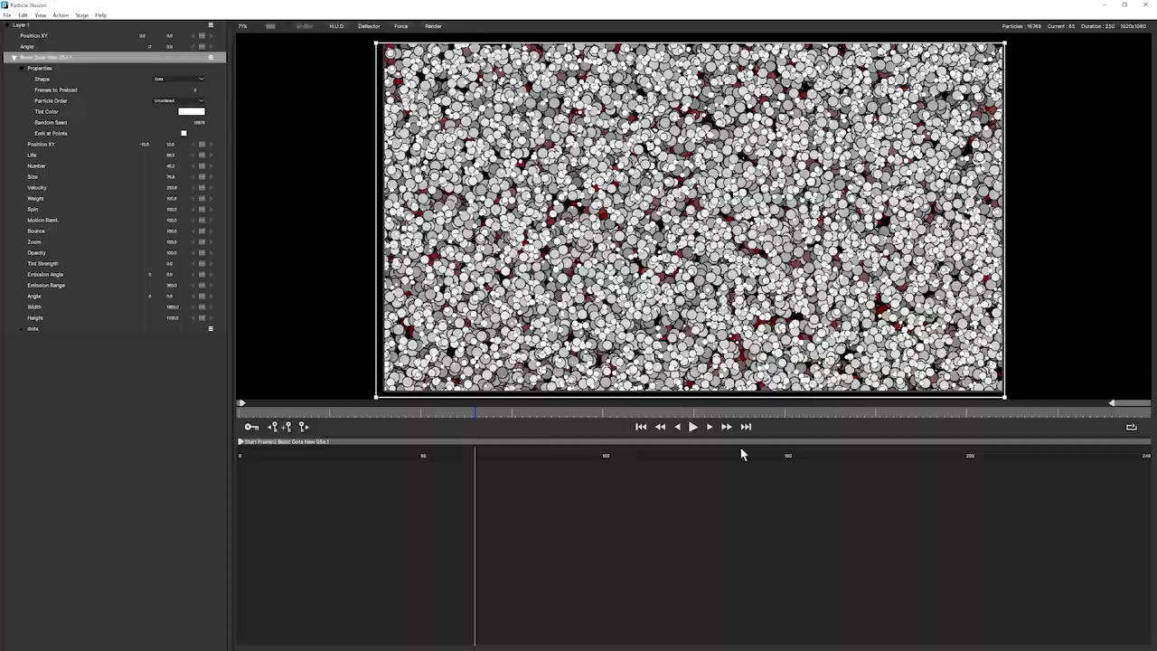
Play the area emitter and reduce its Number value to 6.0.
left_click(693, 426)
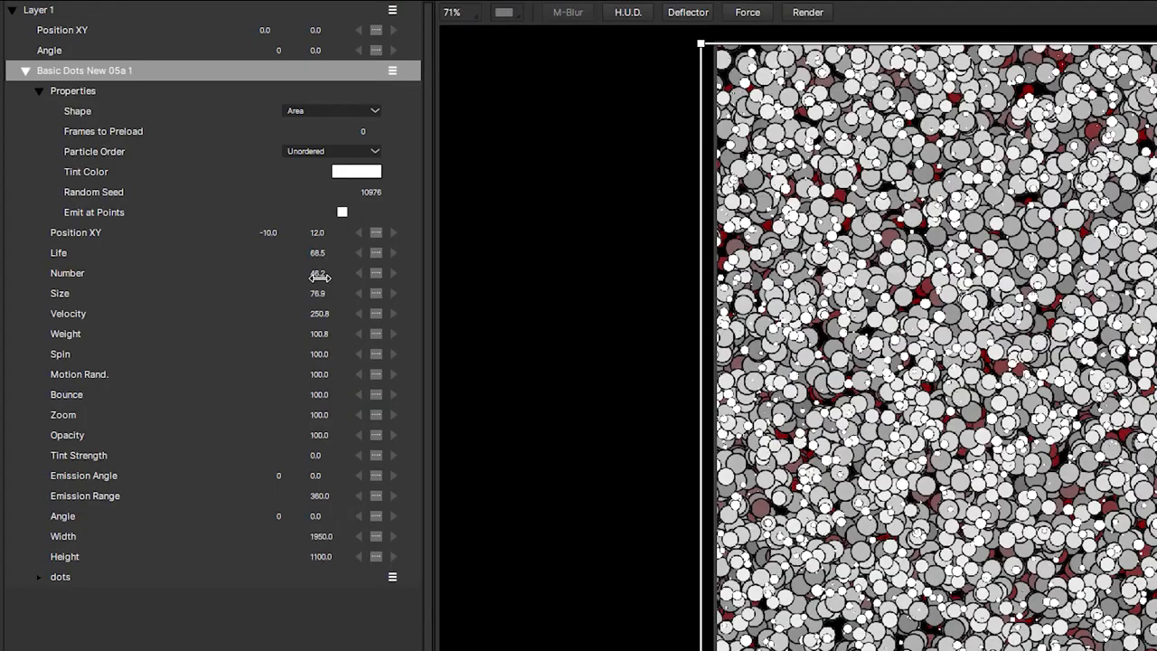
left_click_drag(330, 280, 283, 276)
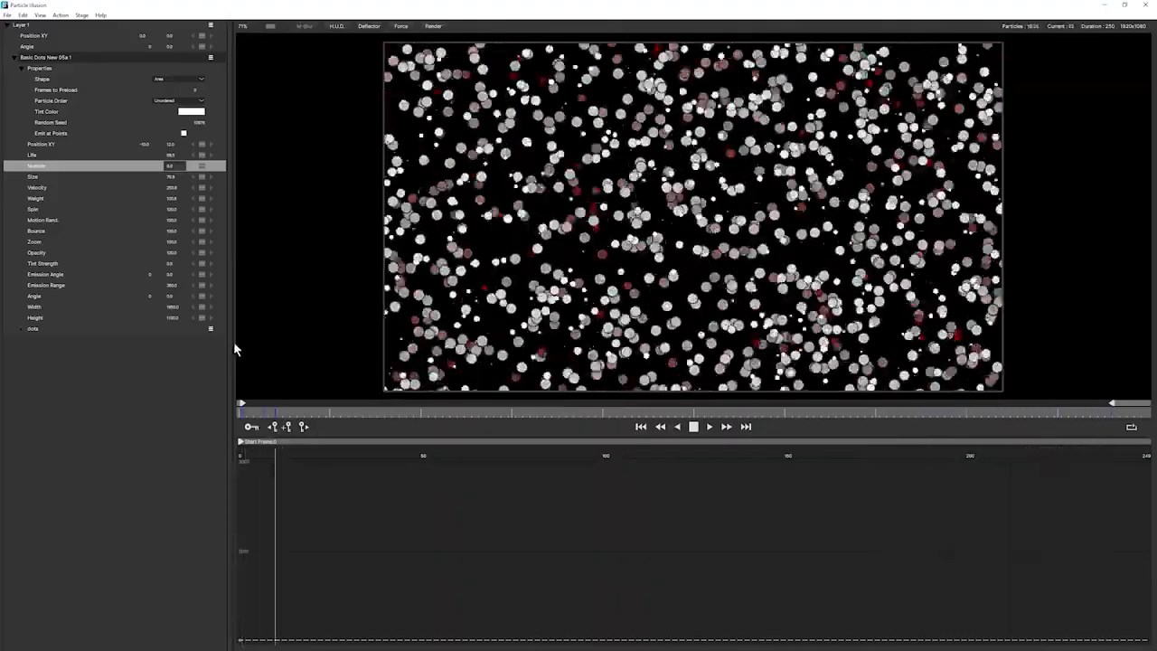
key("space")
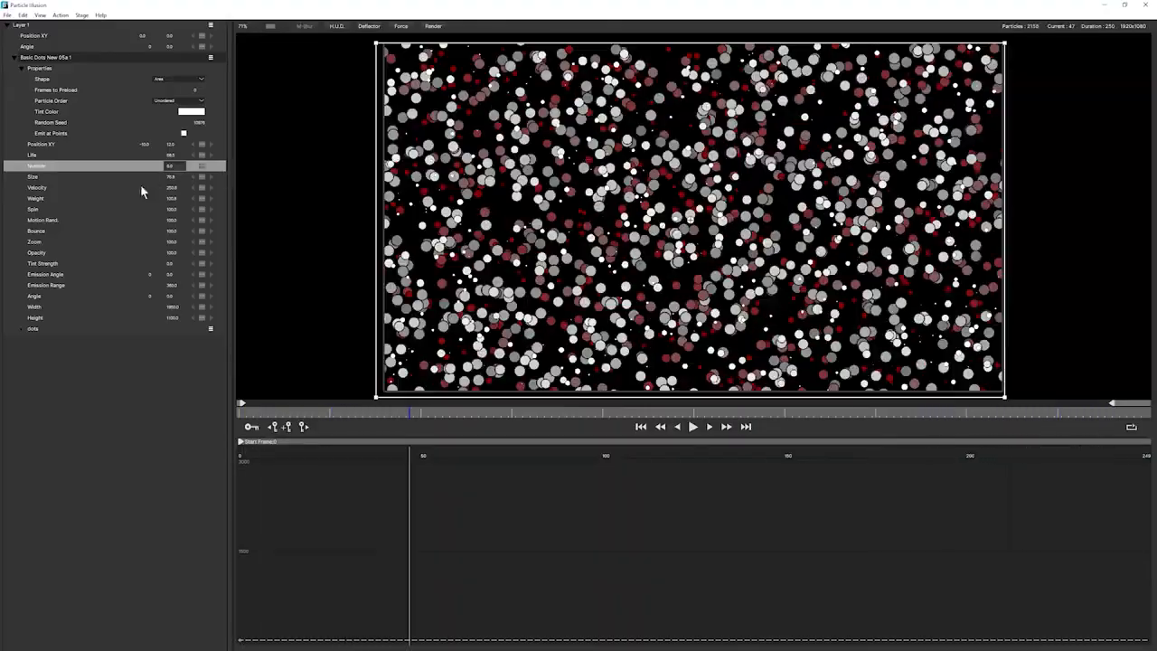
Test smaller and larger Size values on the emitter during playback, and settle on 57.9.
mouse_move(177, 178)
left_mouse_down()
mouse_move(206, 180)
mouse_move(192, 182)
left_mouse_up()
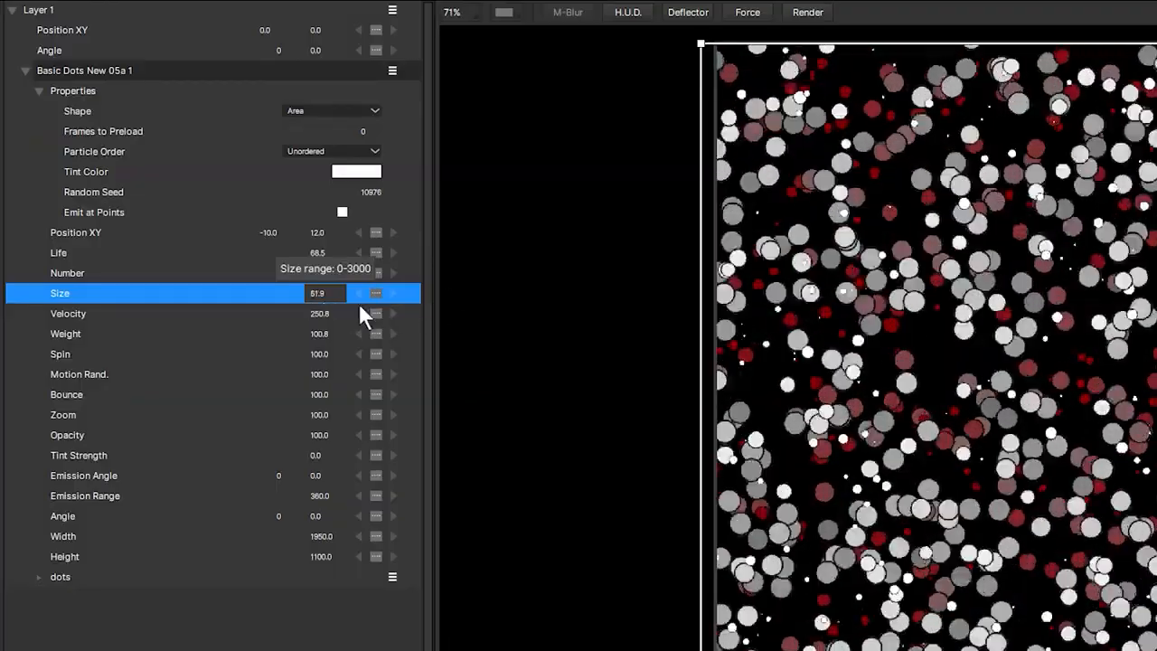
left_click_drag(360, 305, 492, 417)
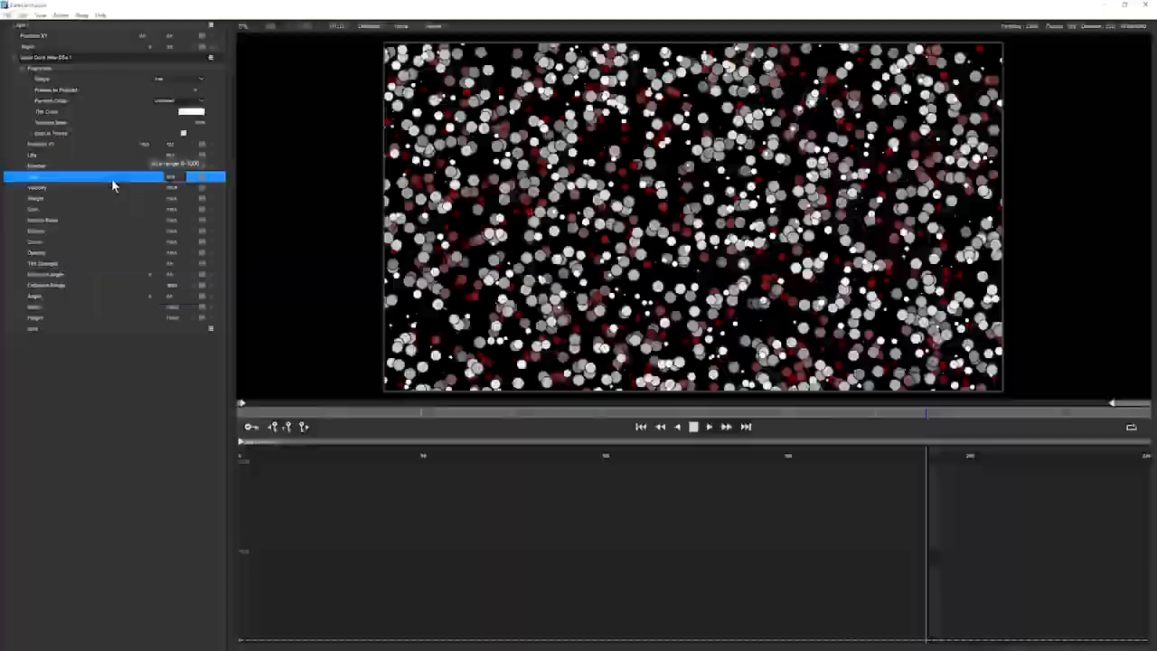
left_click_drag(111, 179, 218, 320)
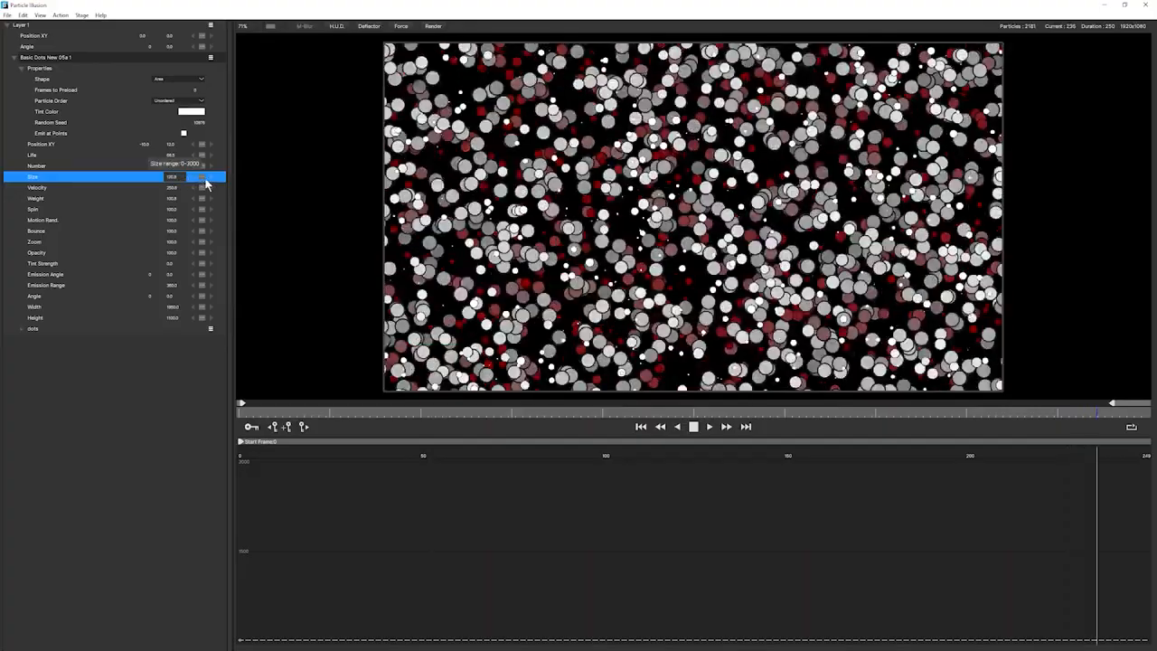
left_click_drag(206, 182, 229, 181)
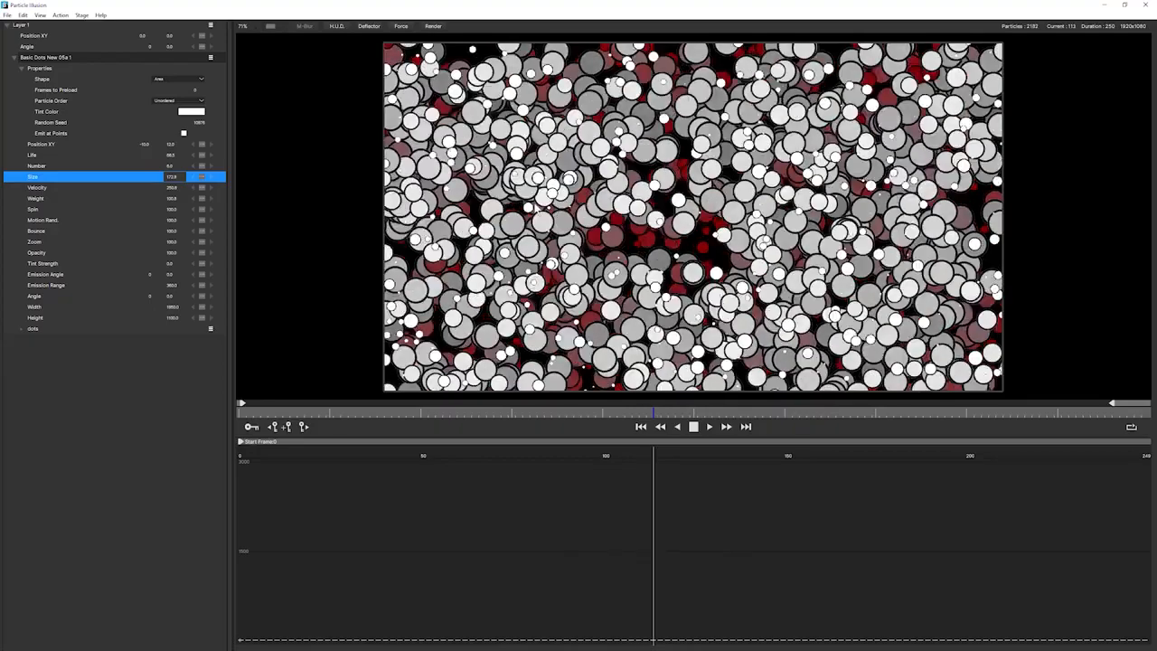
key("space")
left_click_drag(173, 183, 117, 188)
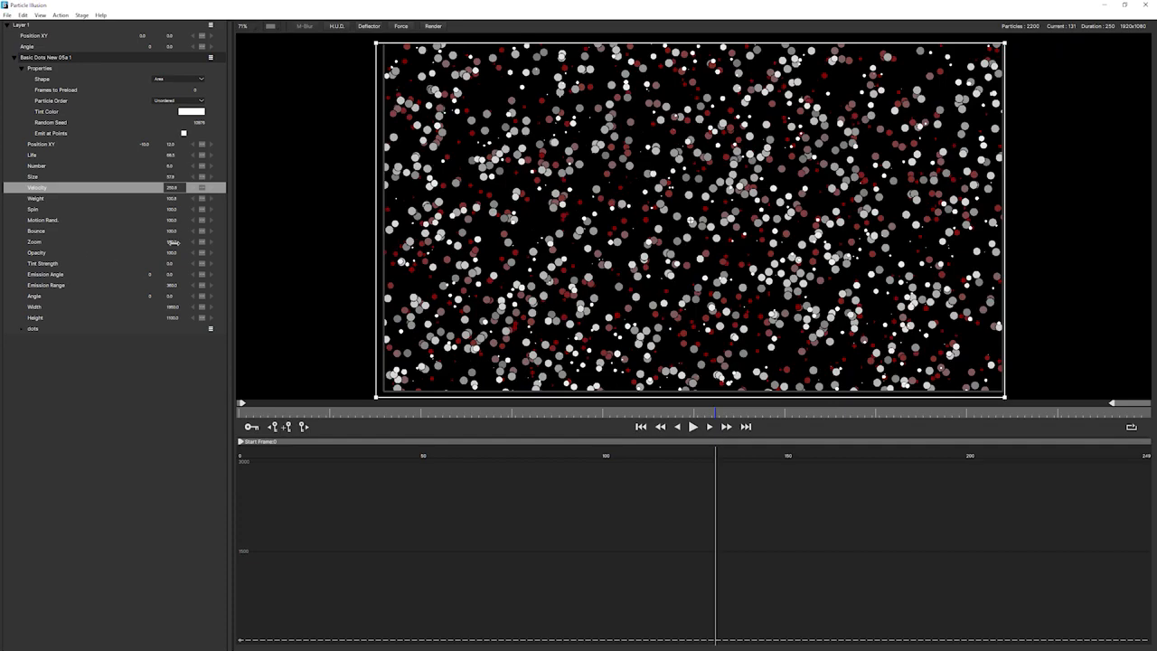
Increase the emitter's Zoom to 260 and preview the enlarged particles in playback.
left_click_drag(172, 241, 186, 241)
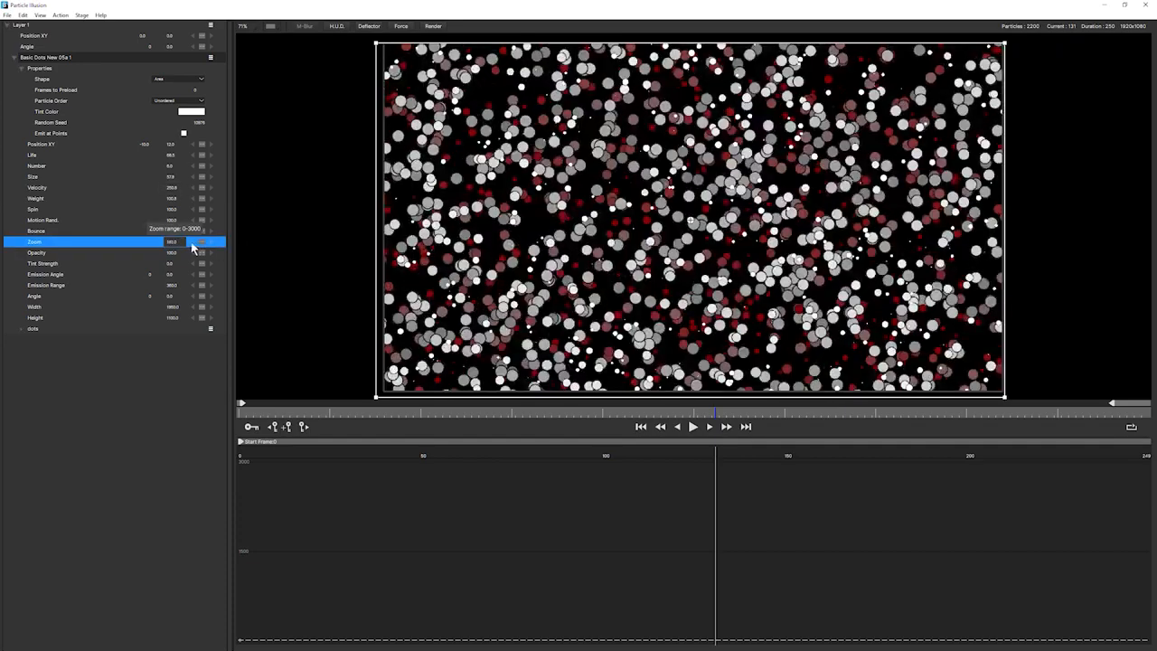
left_click_drag(195, 247, 241, 243)
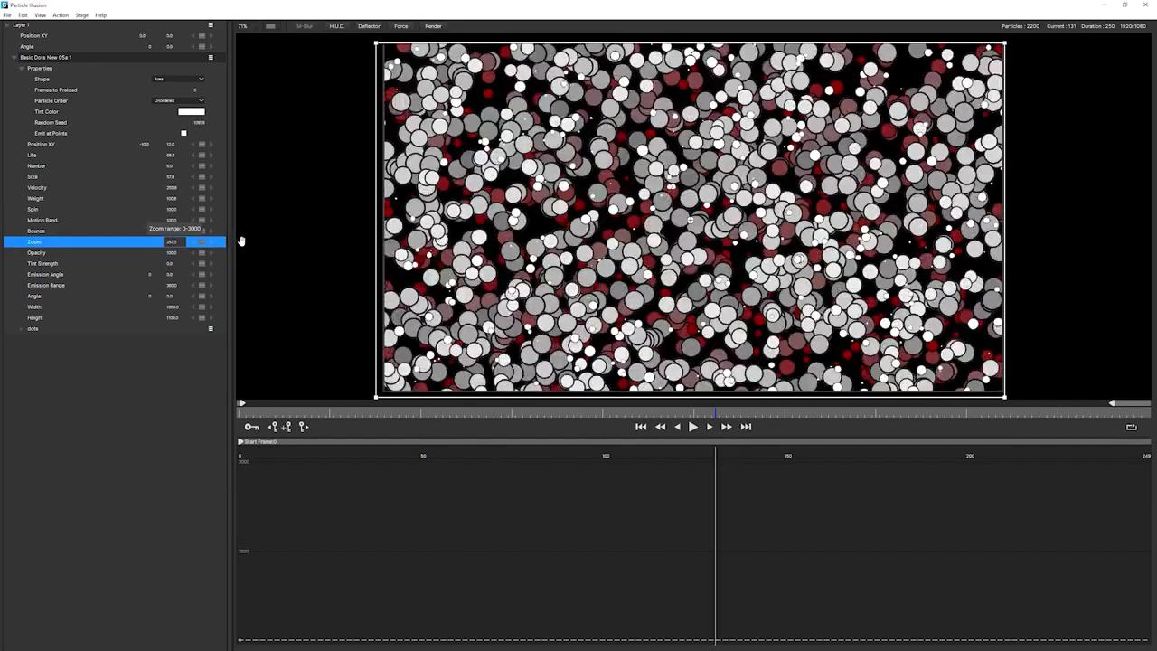
key("space")
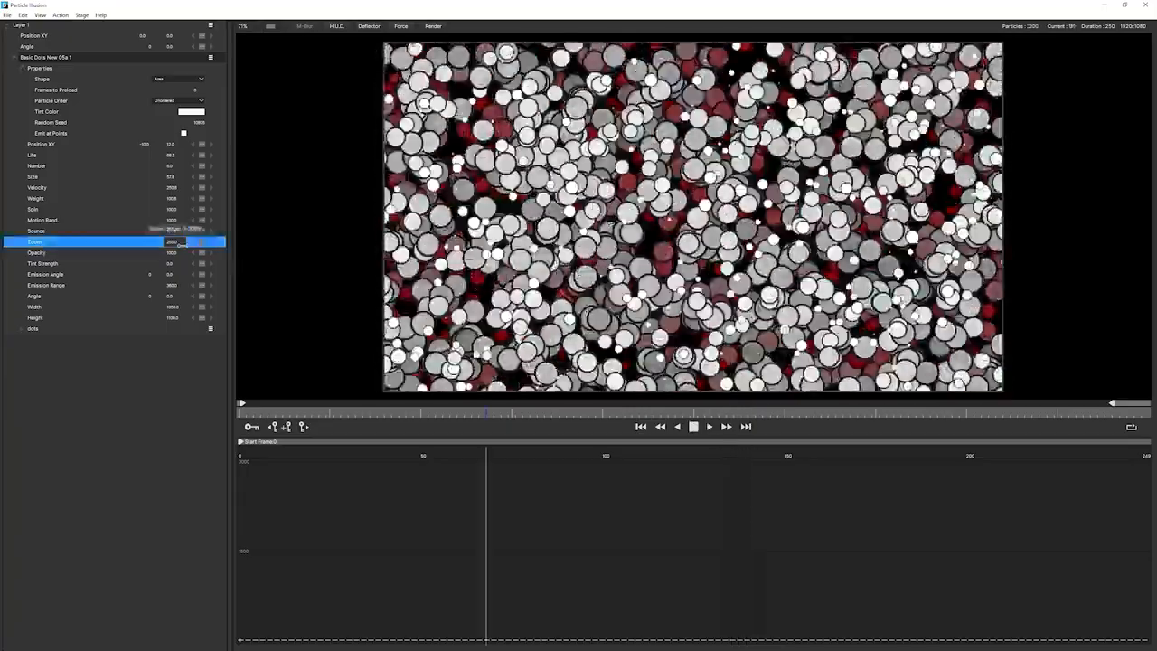
mouse_move(183, 245)
left_mouse_down()
mouse_move(86, 245)
mouse_move(175, 242)
left_mouse_up()
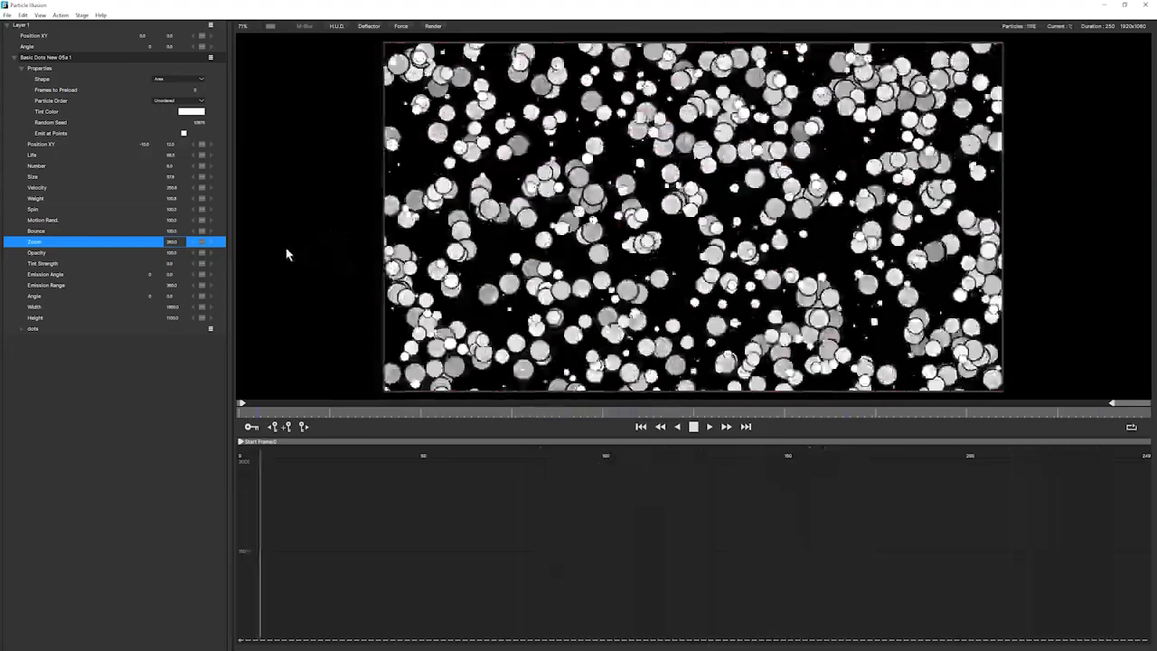
left_click(286, 250)
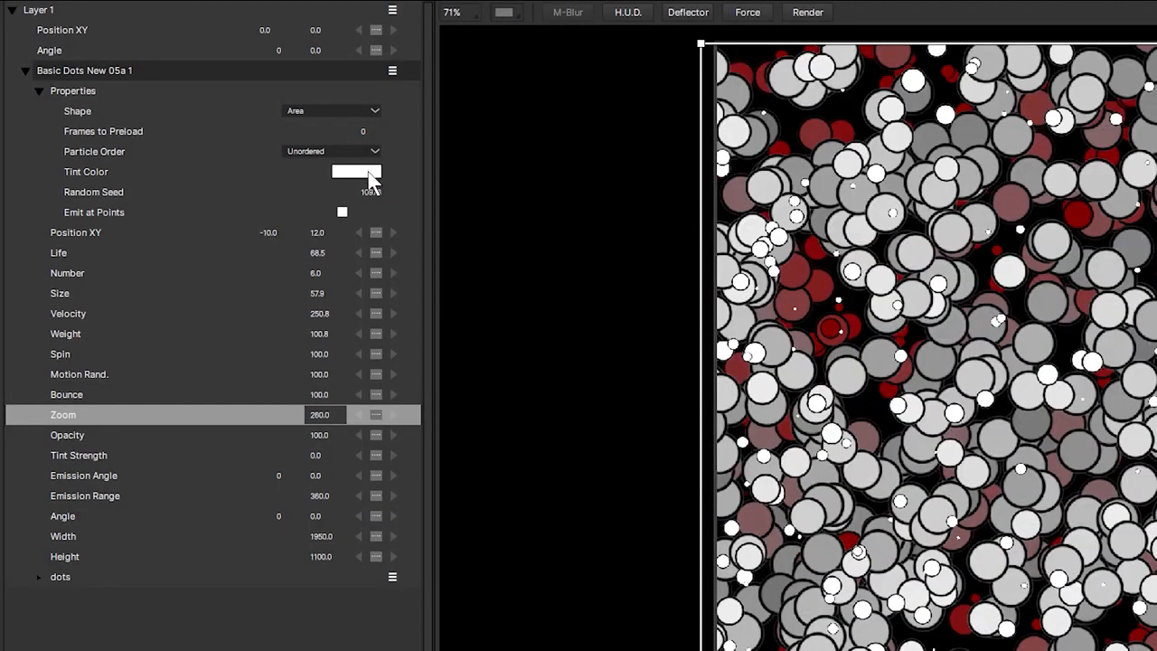
Set the emitter's tint colour to light blue and raise its Tint Strength to 51.0.
left_click(369, 176)
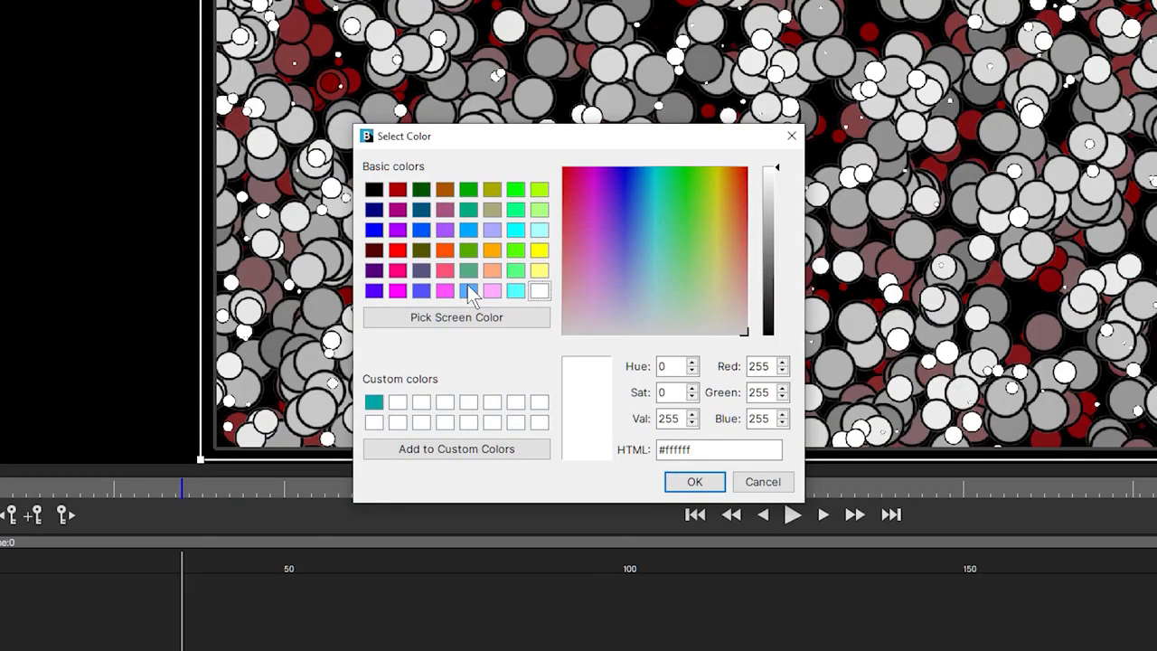
left_click(468, 290)
left_click(694, 482)
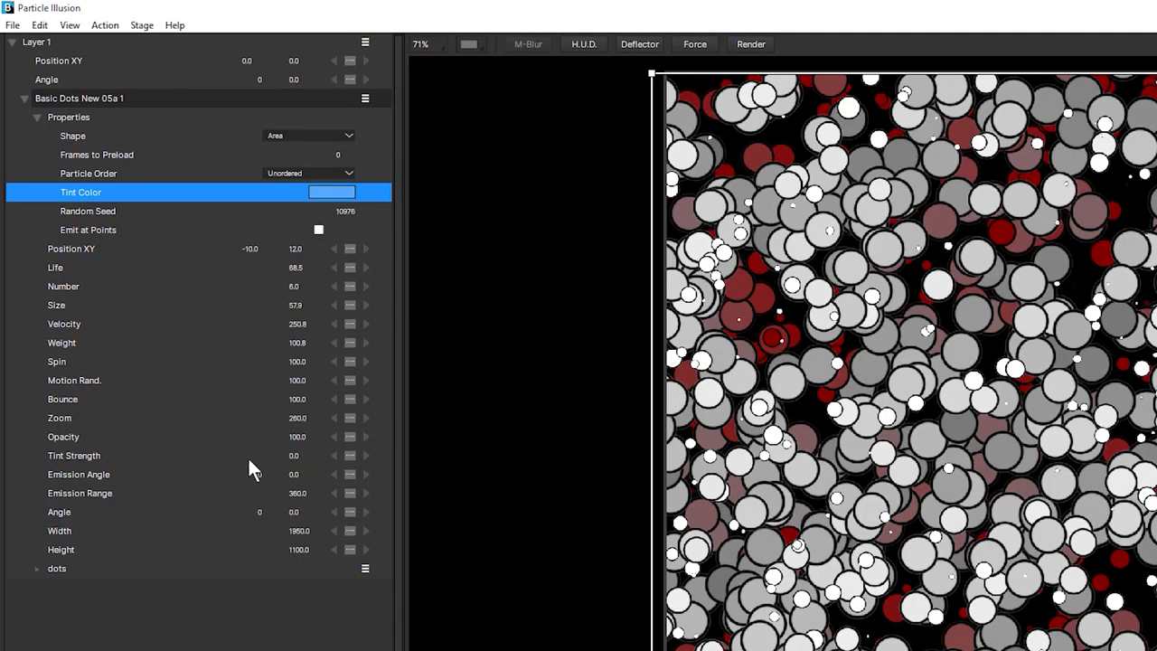
left_click_drag(303, 457, 264, 461)
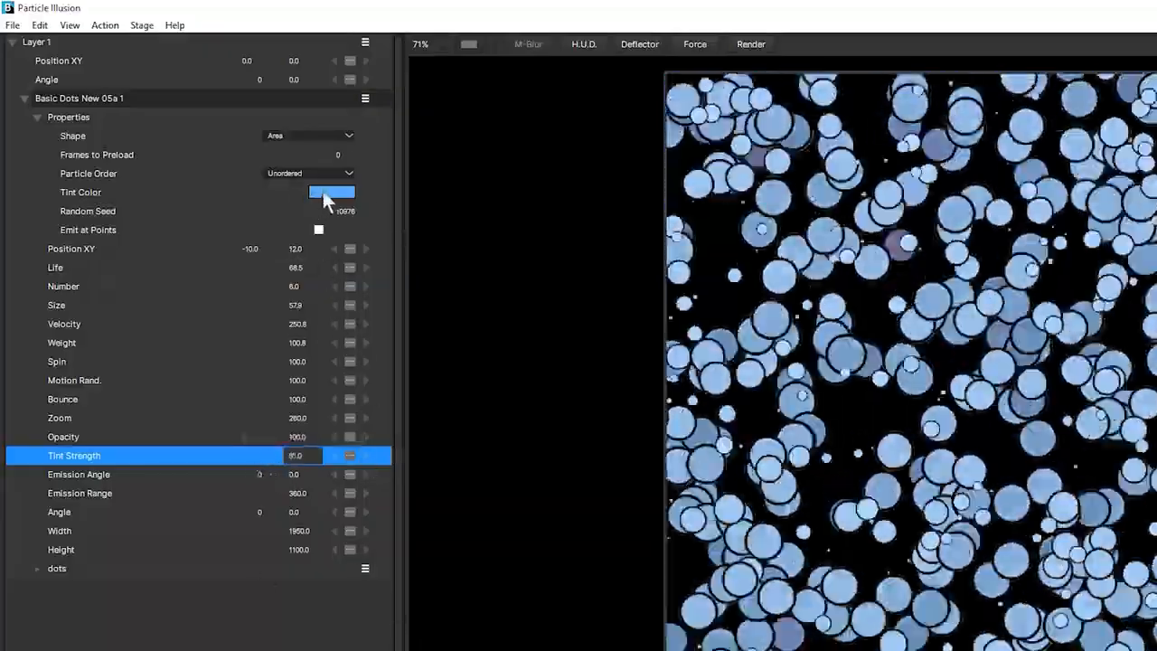
Change the emitter's tint colour to light green while the animation plays.
left_click(325, 192)
left_click_drag(912, 395, 257, 346)
left_click_drag(425, 420, 452, 421)
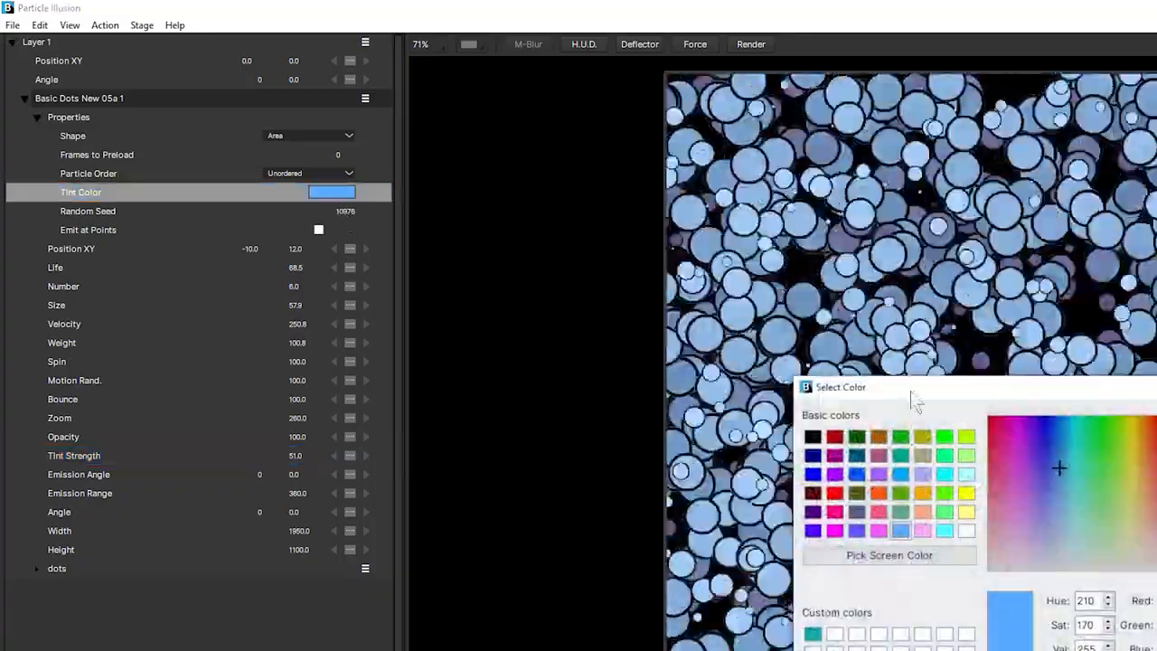
left_click_drag(263, 245, 260, 249)
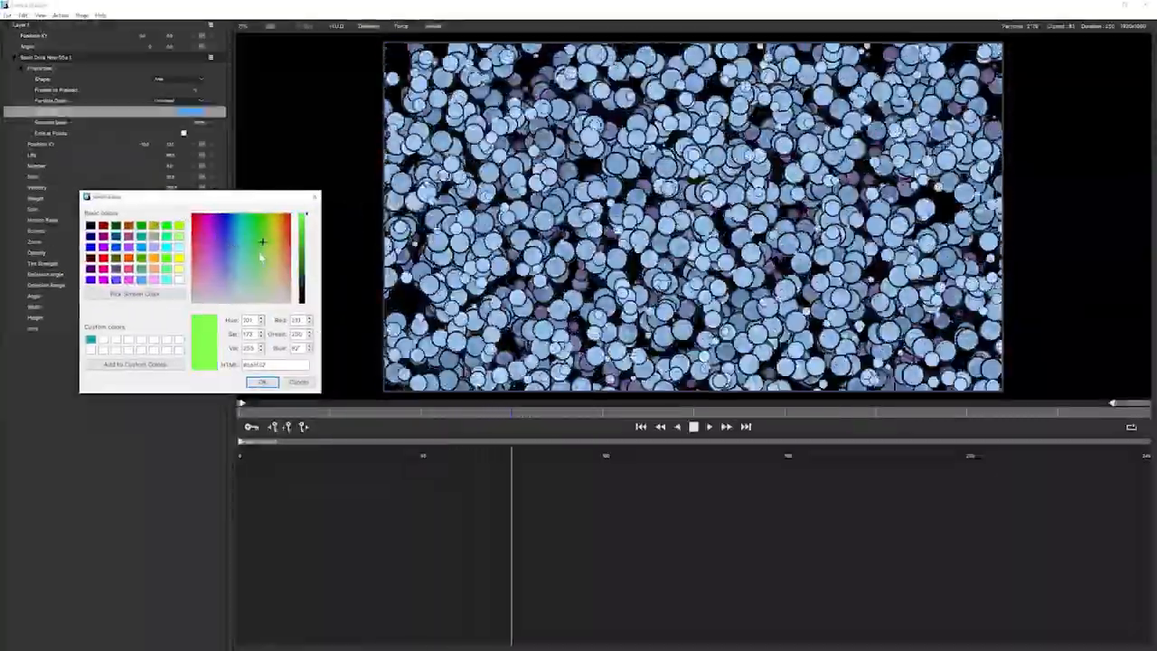
left_click(266, 382)
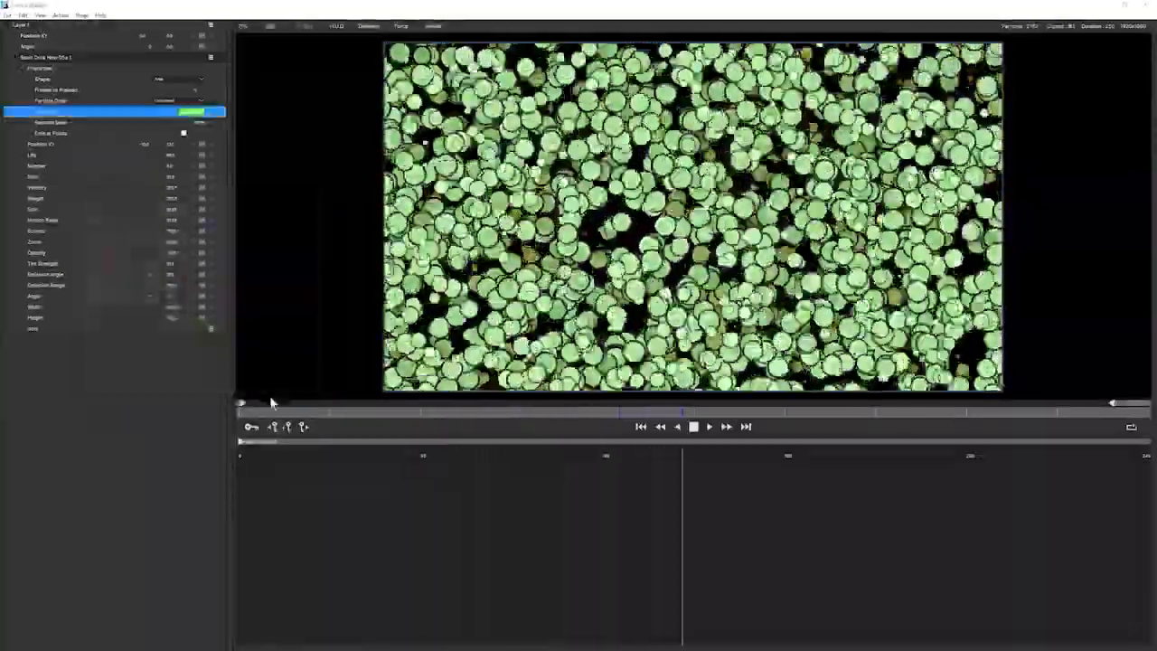
Change the emitter's tint colour to a saturated blue and reduce Tint Strength to 0.0.
left_click(193, 113)
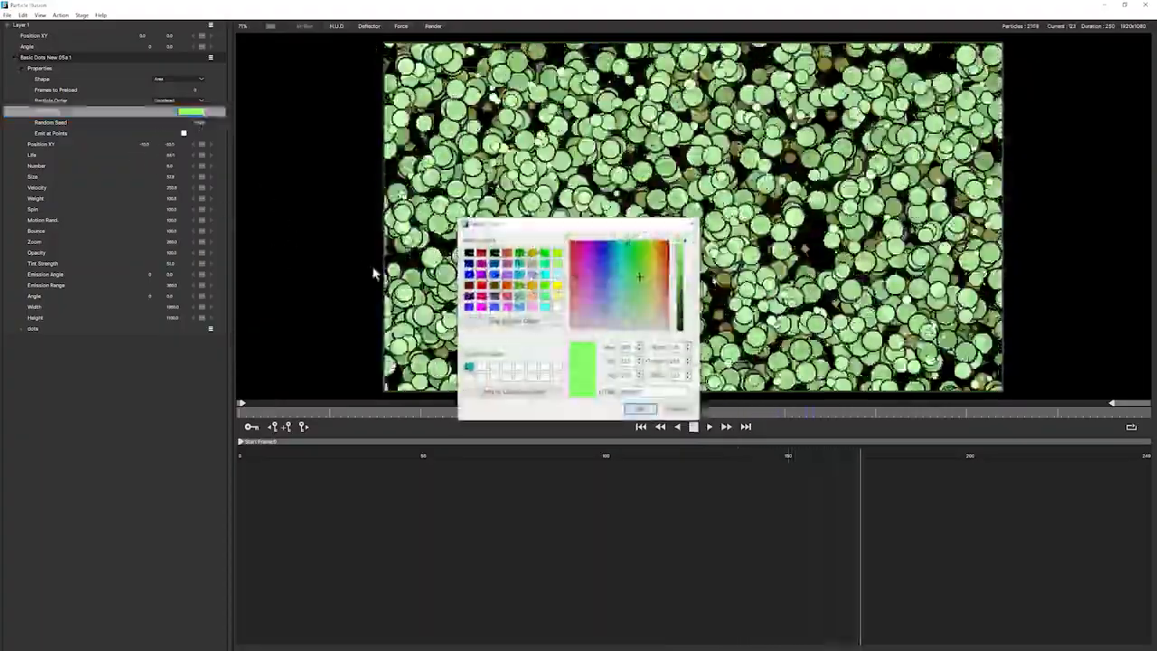
left_click(608, 245)
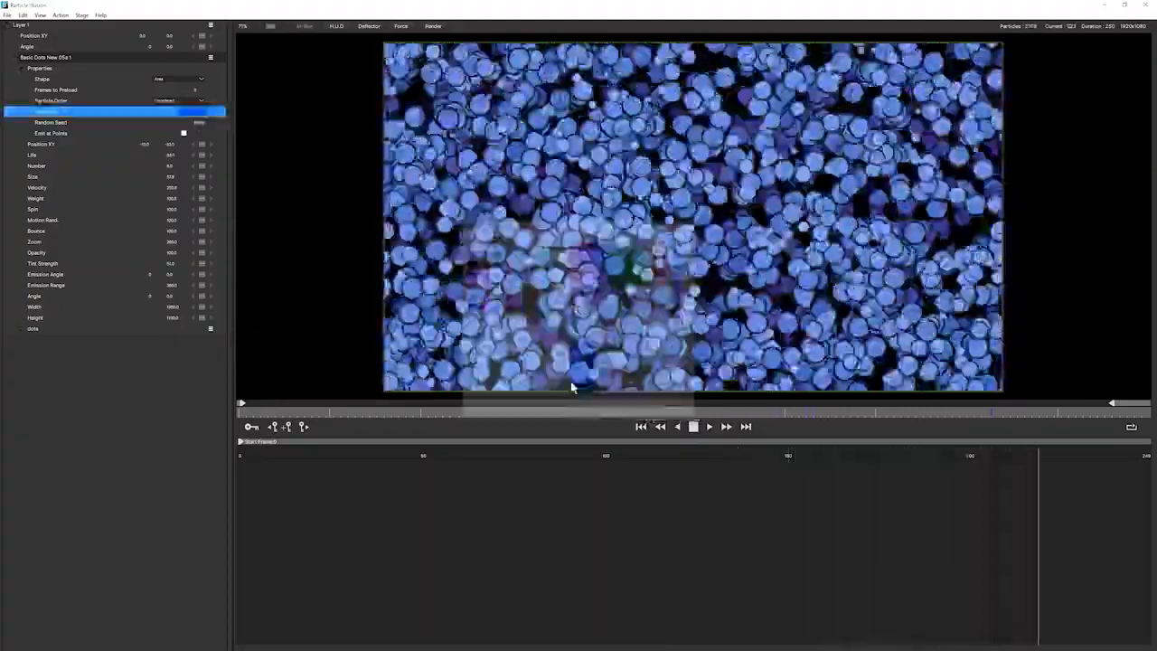
left_click_drag(170, 264, 62, 263)
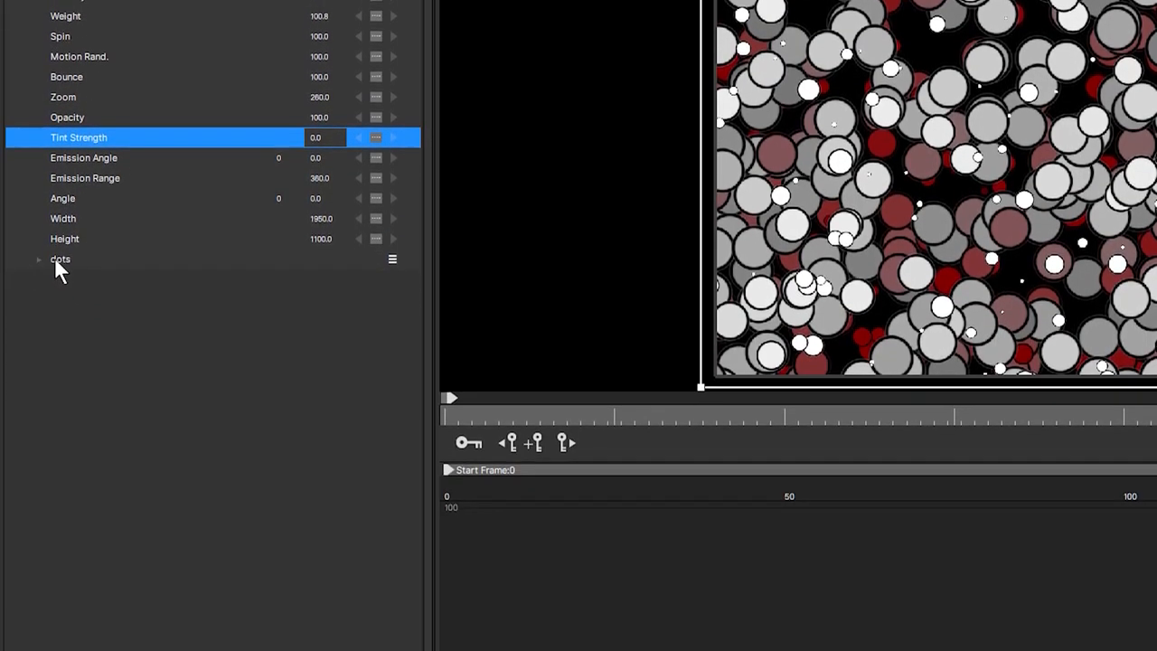
Expand the dots particle's properties and open its shape image for editing.
left_click(61, 576)
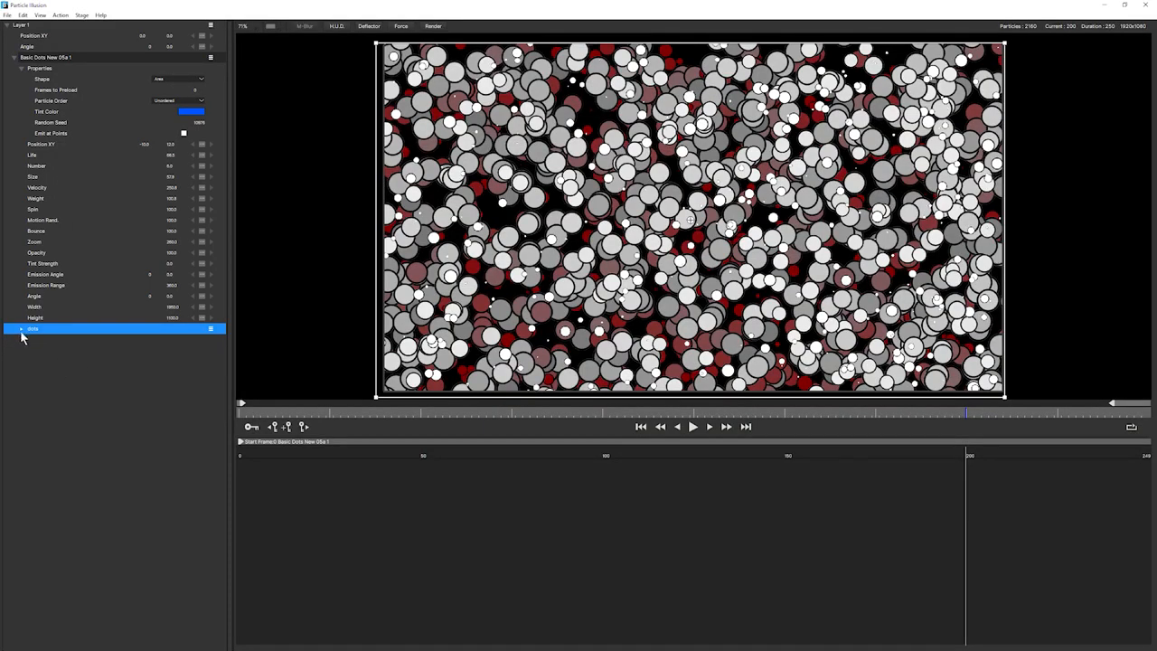
left_click(23, 329)
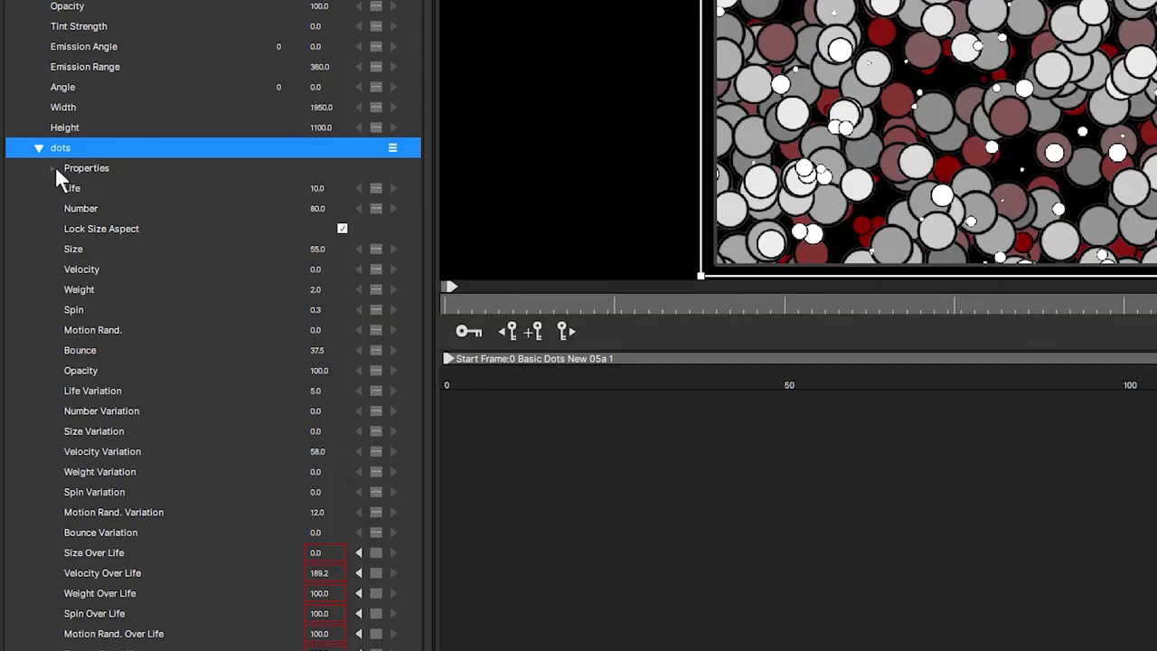
left_click(53, 168)
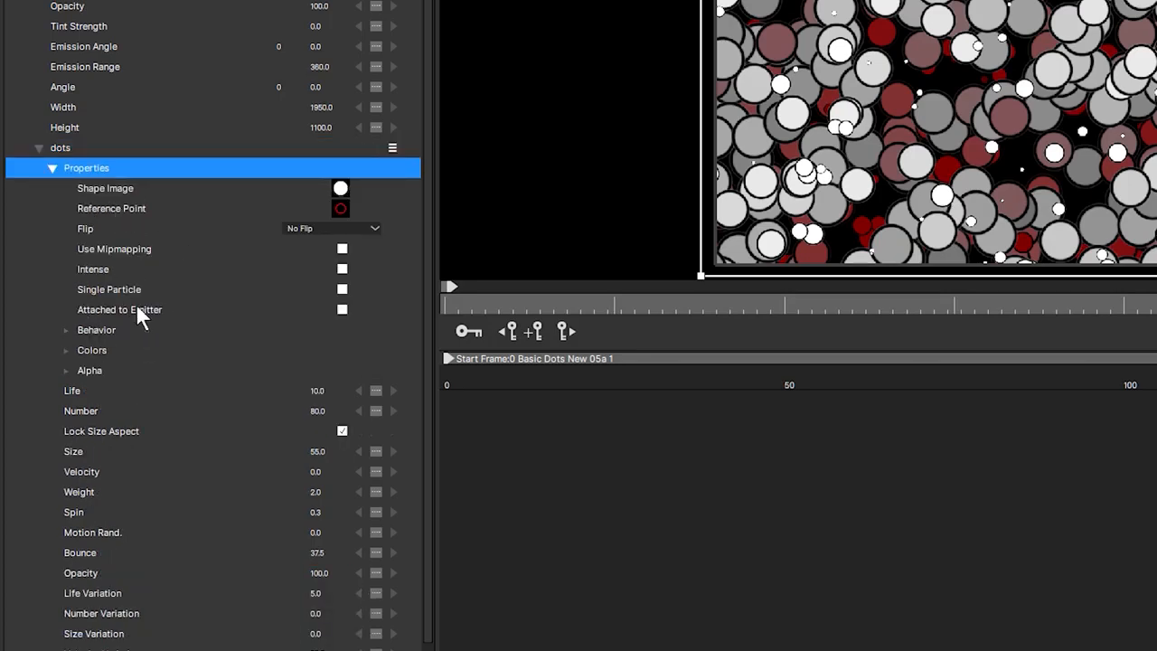
left_click(347, 188)
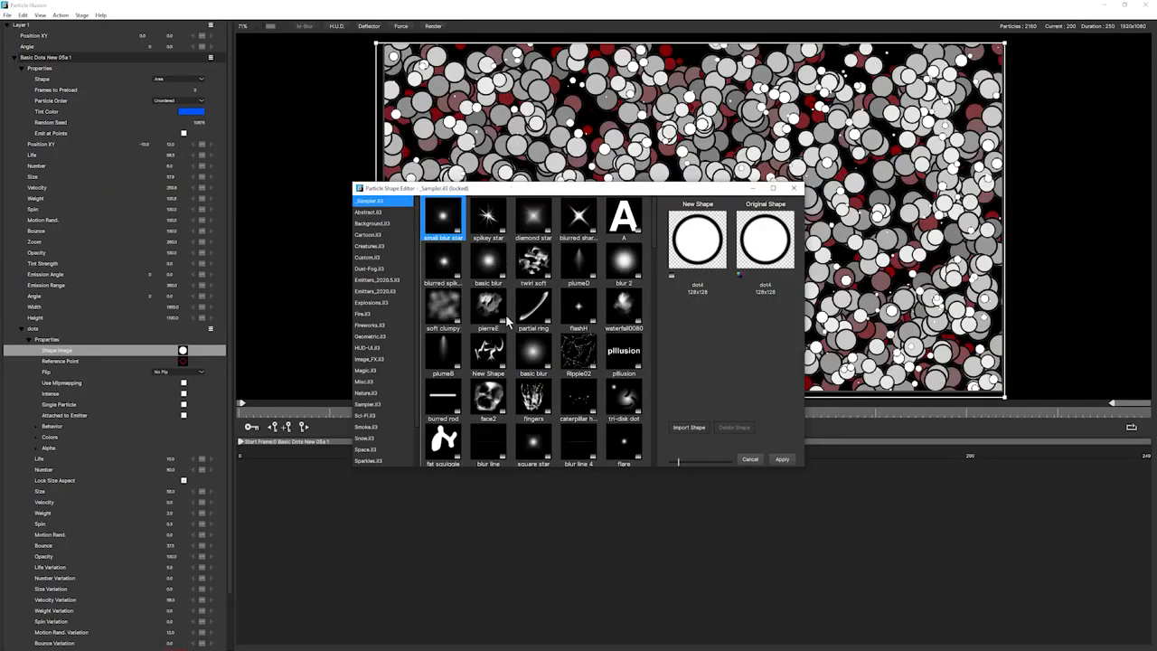
Try several _Sampler.il3 shapes on the dots, including twirl soft and fat squiggle, with the shape editor moved off the stage.
left_click(534, 308)
left_click(534, 263)
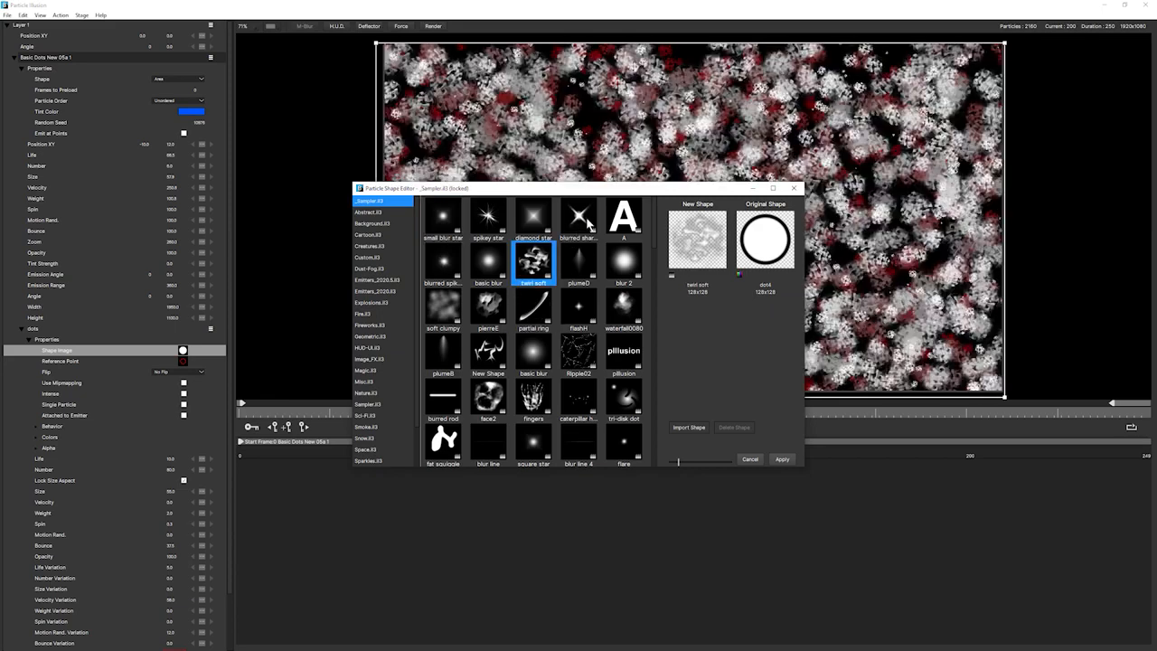
left_click(624, 219)
left_click(586, 220)
left_click_drag(569, 188, 399, 256)
left_click(367, 291)
left_click(268, 506)
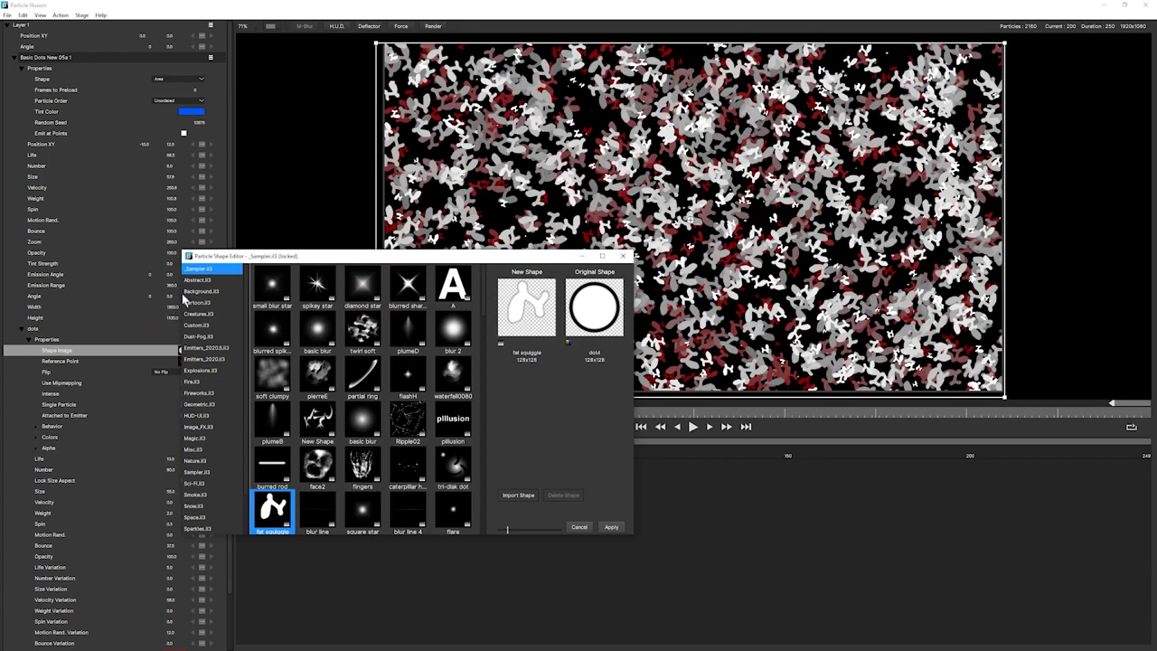
Try shapes from the Emitters_2020.5.il3 library on the dots, including Comic_smoke2 and loopish0002.
left_click(206, 348)
left_click(450, 290)
left_click(357, 291)
left_click(280, 292)
left_click(283, 321)
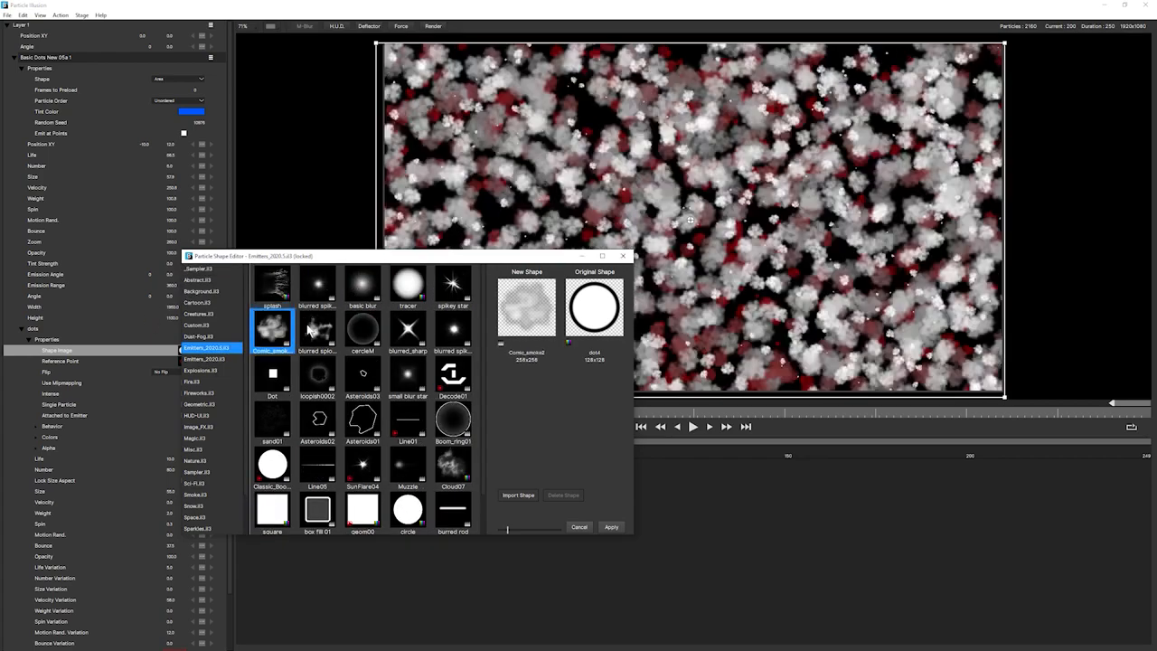
left_click(317, 373)
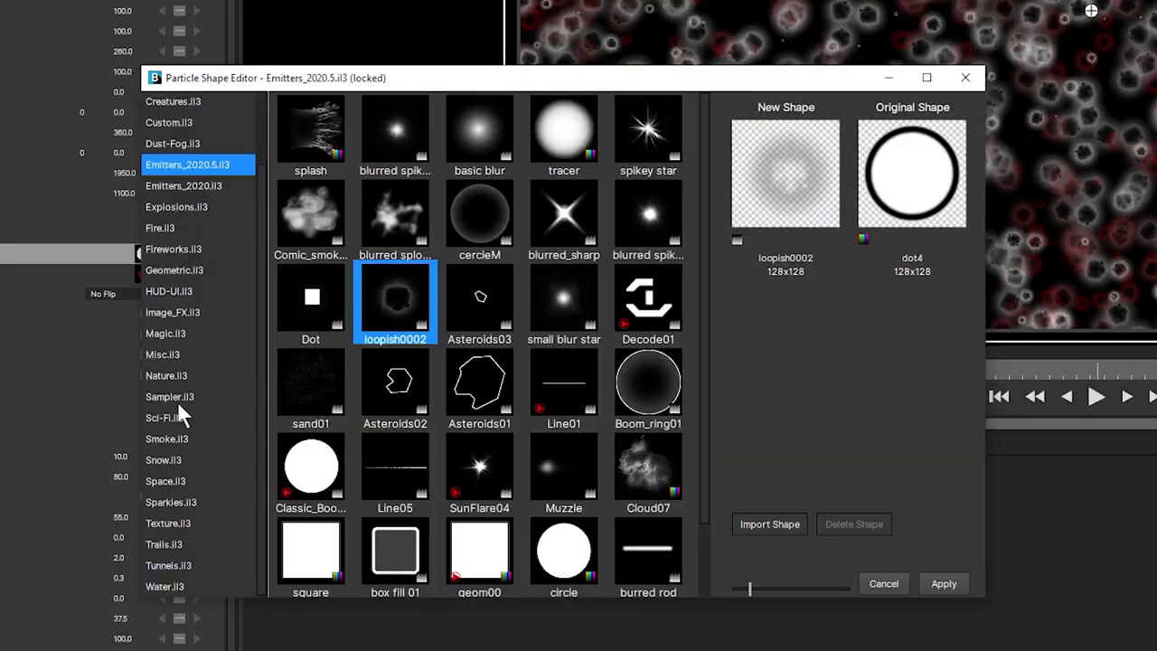
Try Sampler.il3 shapes such as blur 2, waterfall0080 and face2 on the dots, and leave without applying one.
left_click(179, 398)
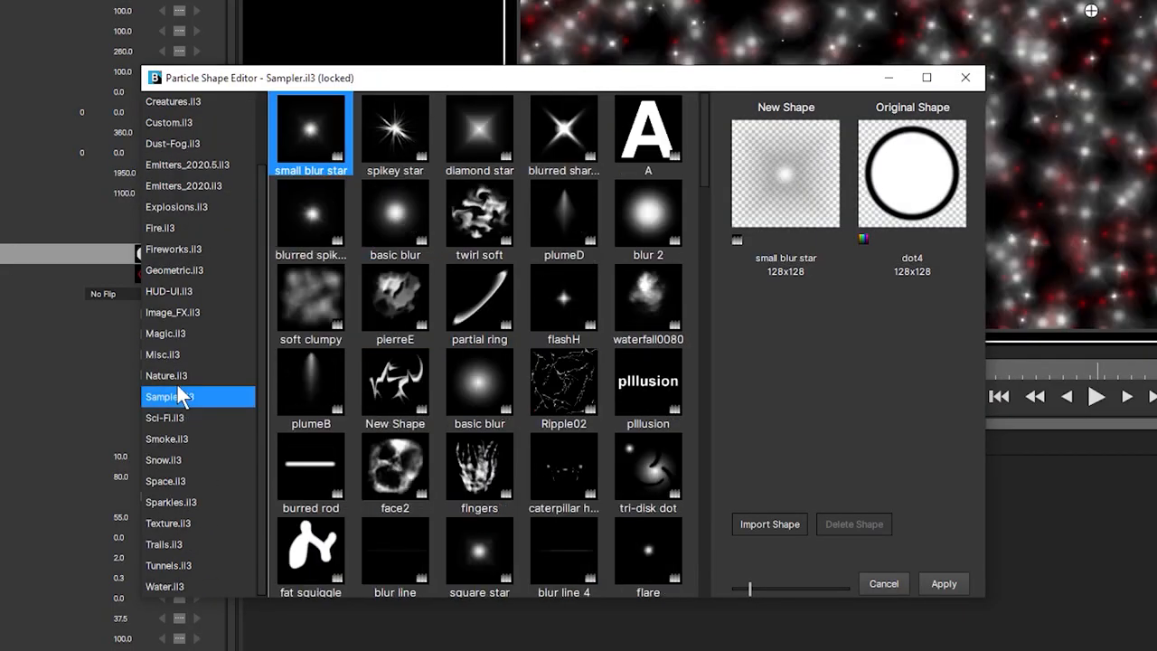
left_click(404, 300)
left_click(652, 217)
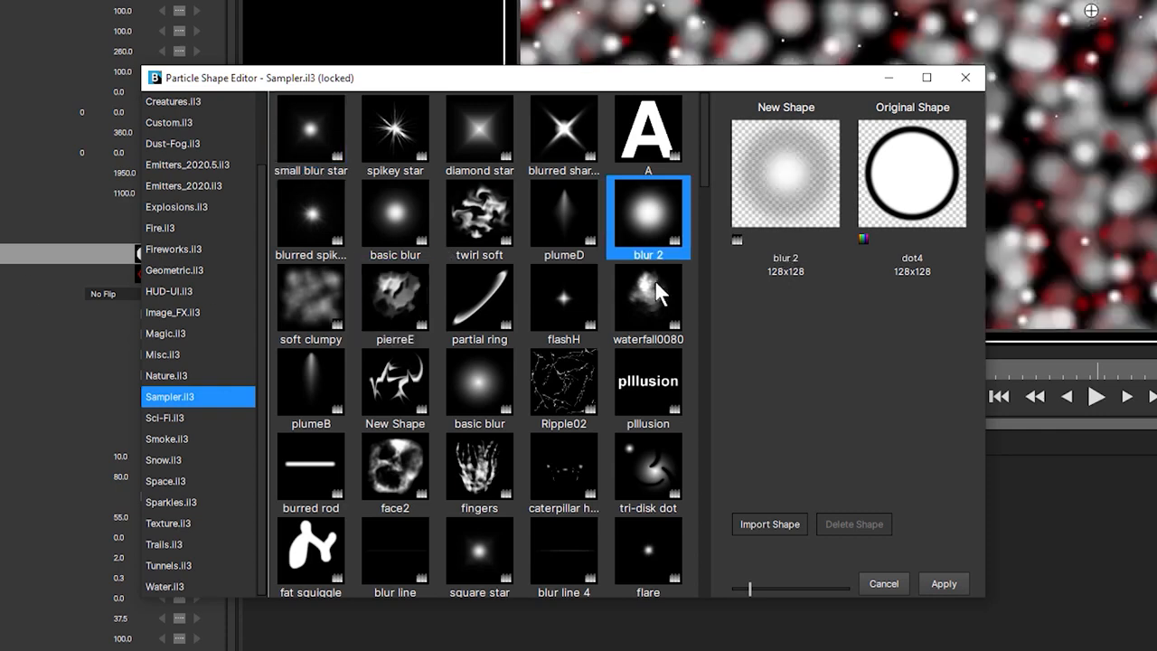
left_click(637, 328)
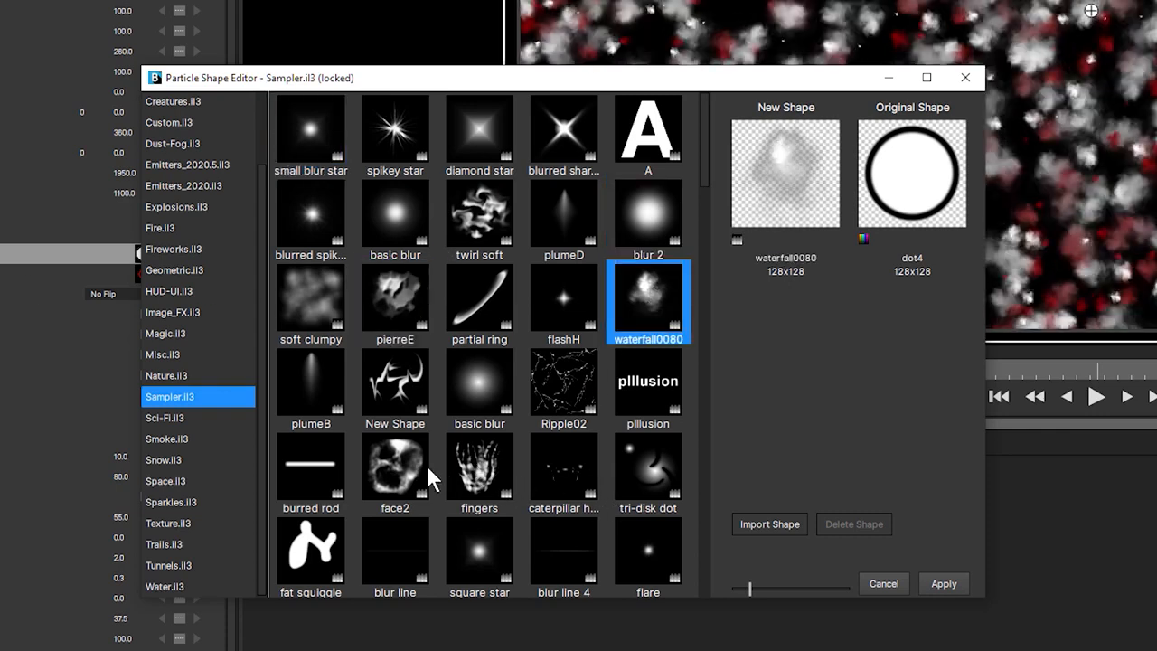
left_click(427, 470)
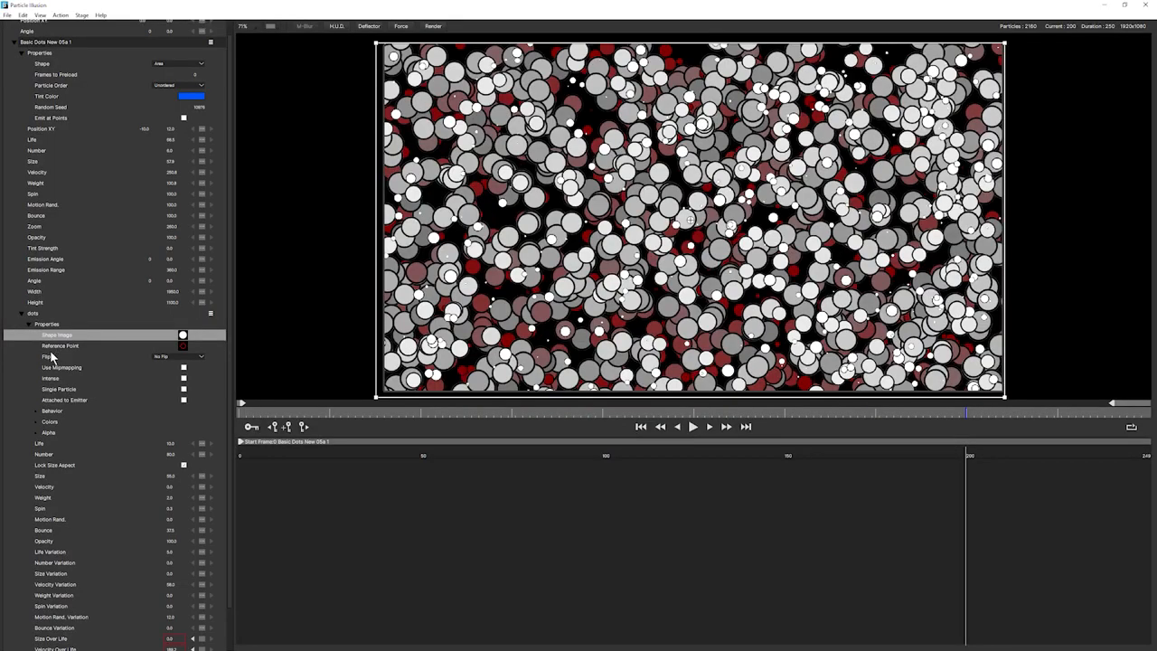
Open the dots' colour gradient and recolour the dark red stop at 55% to bright blue.
left_click(36, 421)
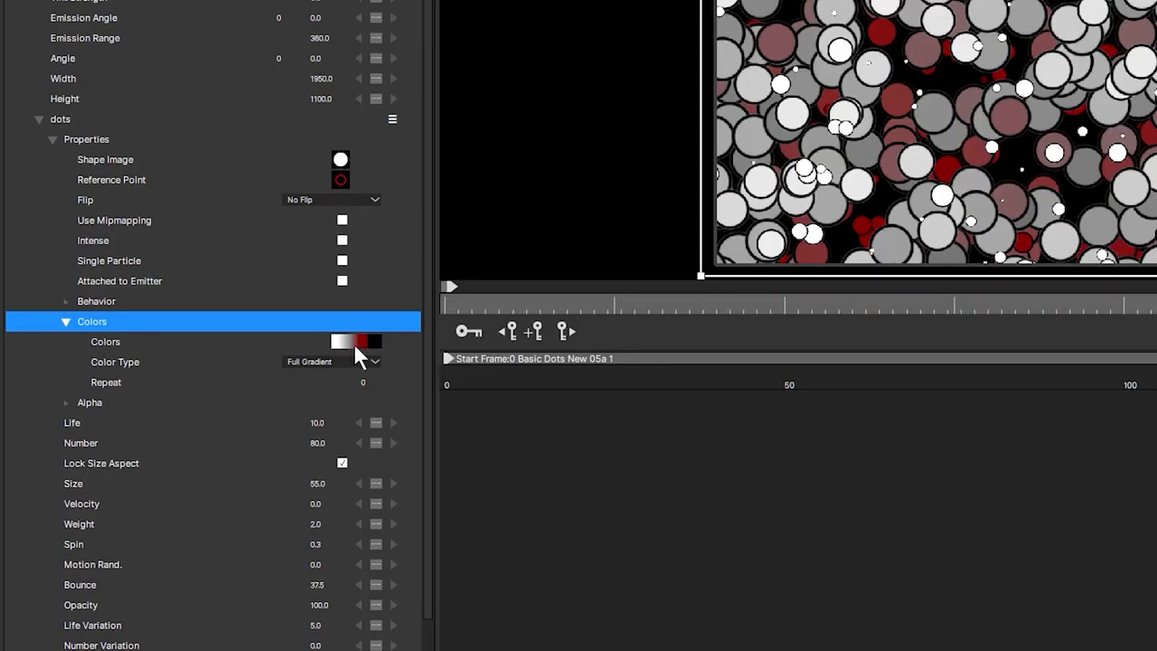
left_click(353, 340)
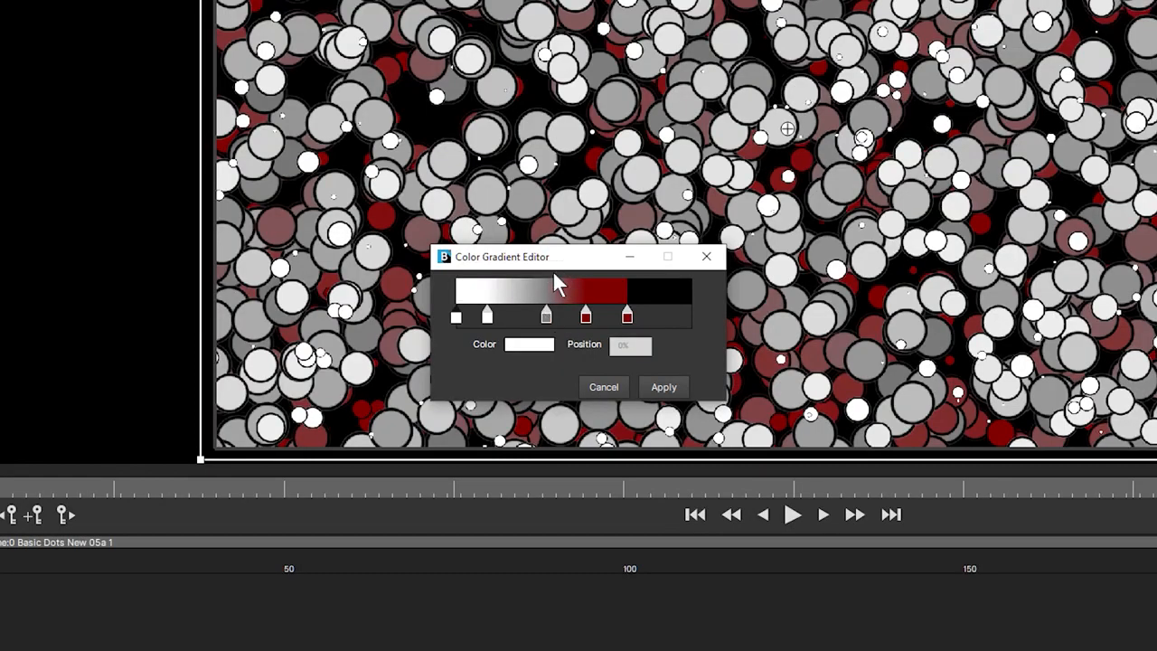
left_click(585, 316)
left_click(533, 344)
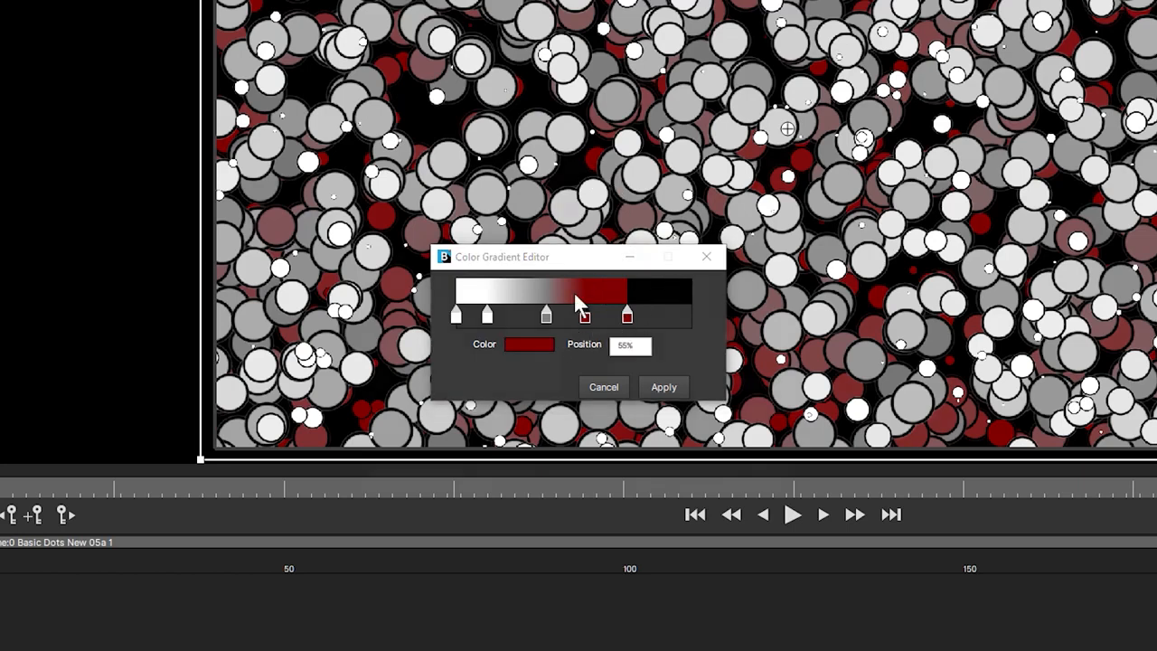
left_click(517, 233)
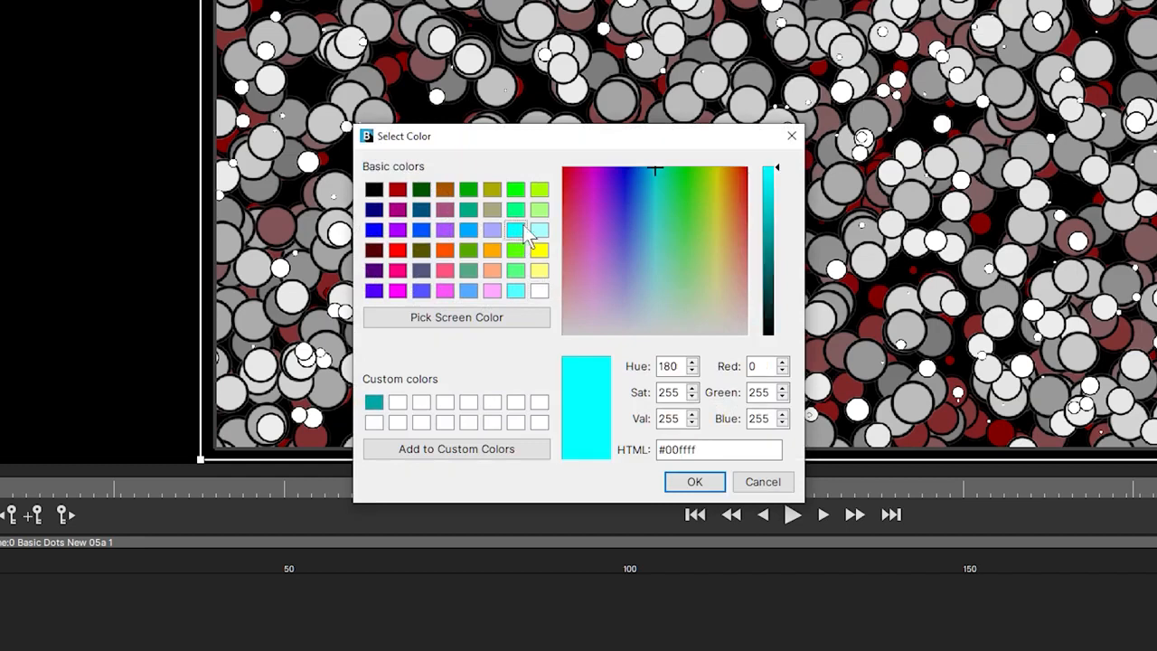
left_click(469, 232)
left_click(694, 483)
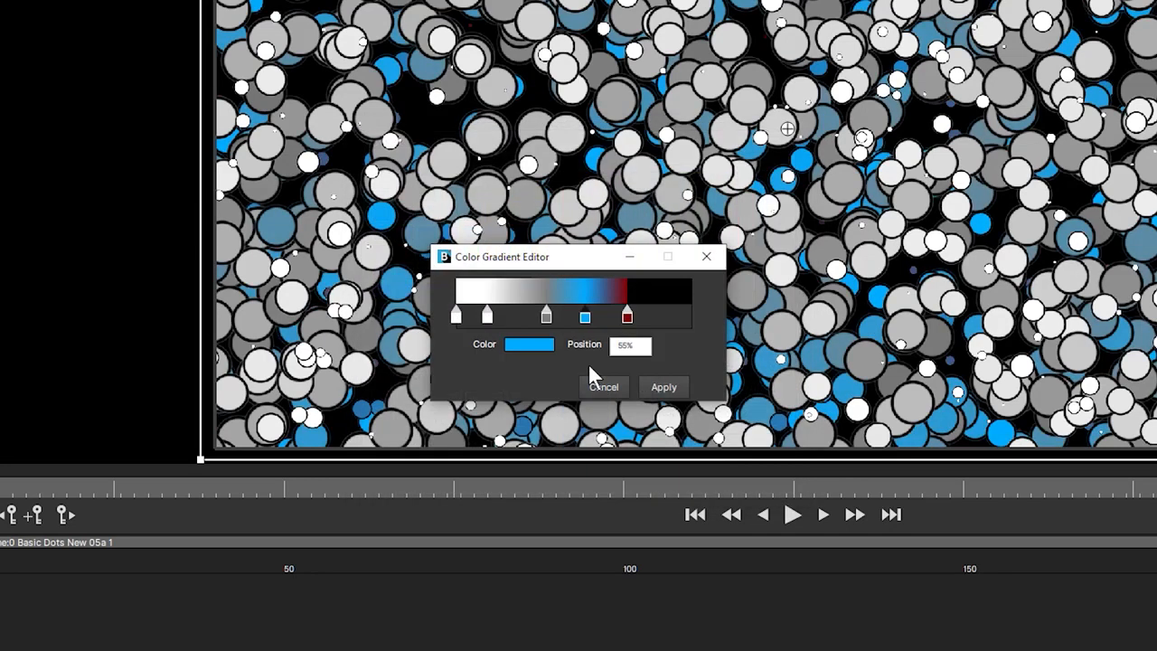
Recolour the gradient's last dark red stop to dark blue #20267f and adjust the grey stop's position.
left_click(627, 316)
double_click(628, 319)
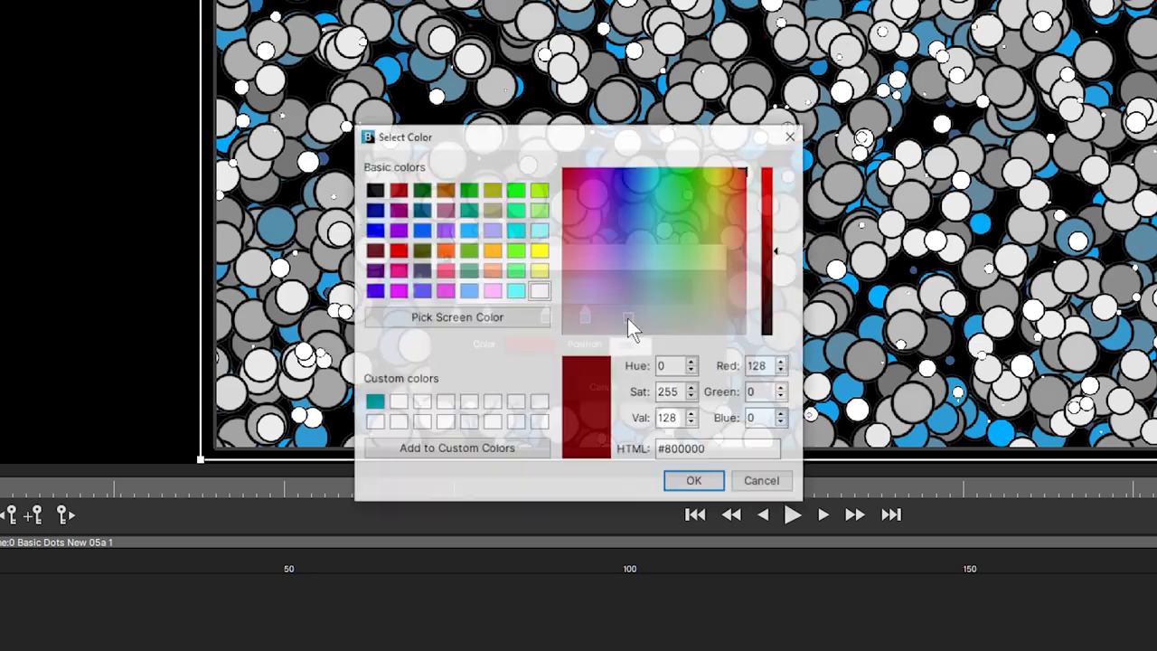
left_click(374, 210)
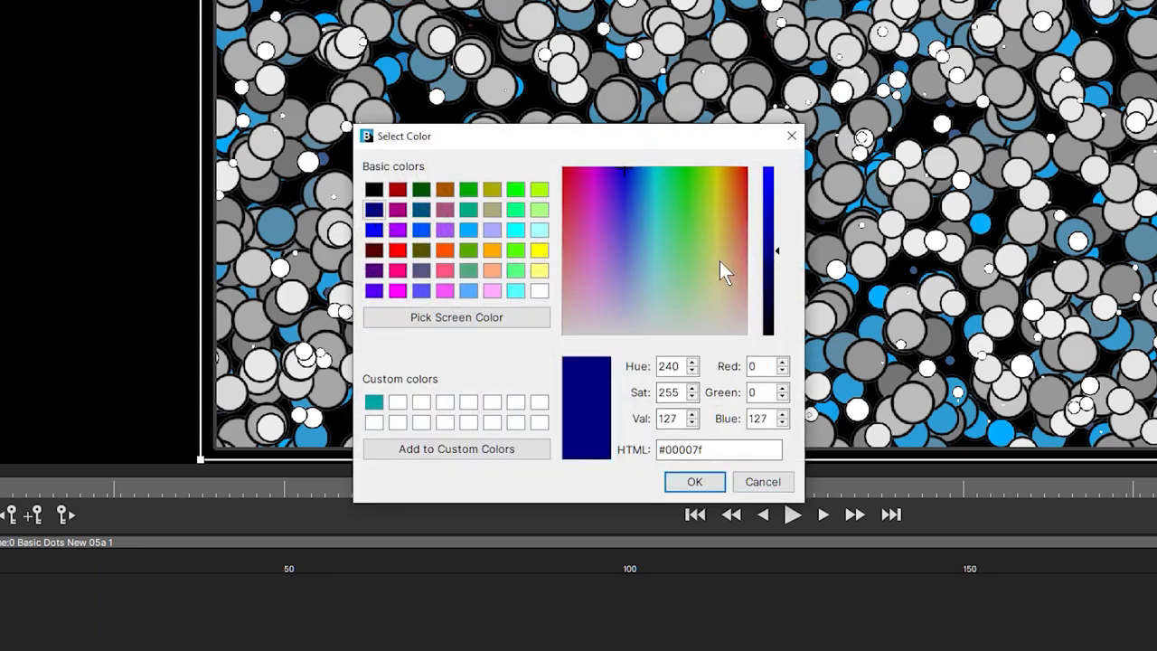
left_click_drag(623, 181, 625, 209)
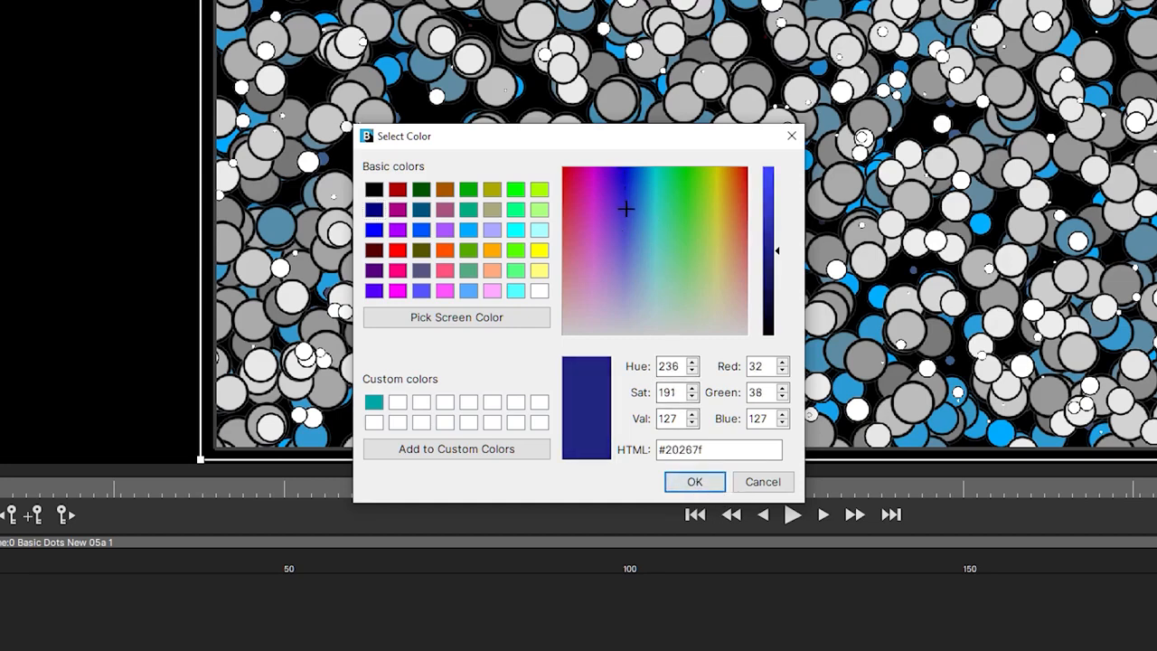
left_click(695, 481)
left_click_drag(553, 312, 576, 319)
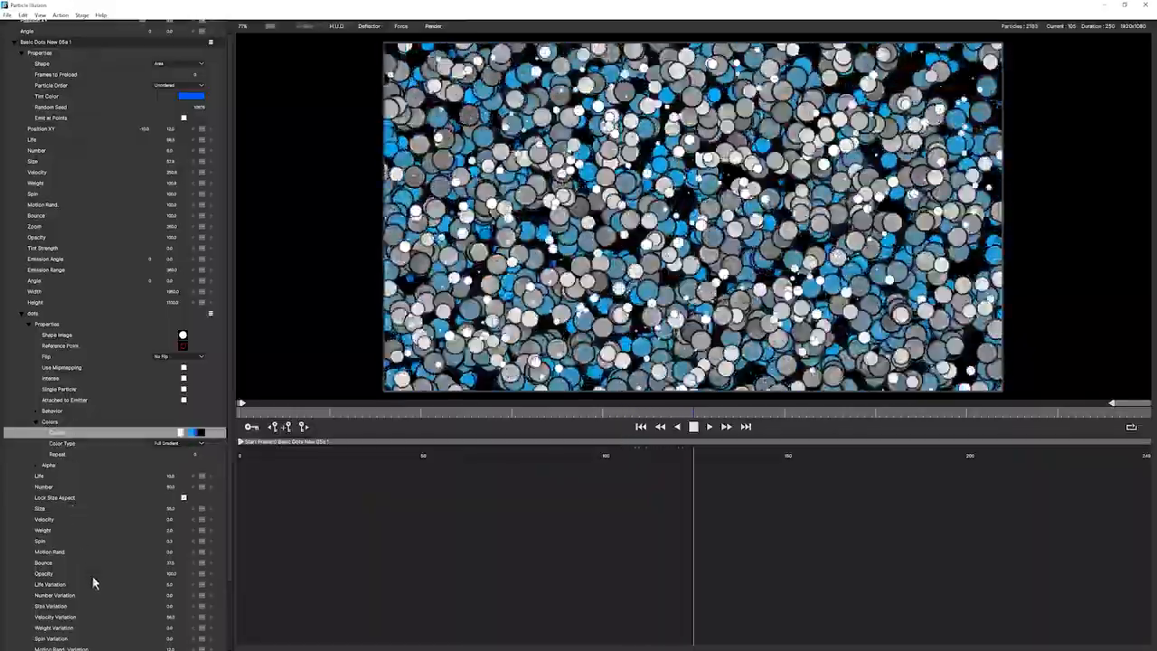
Collapse the dots particle's Colors, Properties and remaining settings.
left_click(36, 422)
left_click(28, 324)
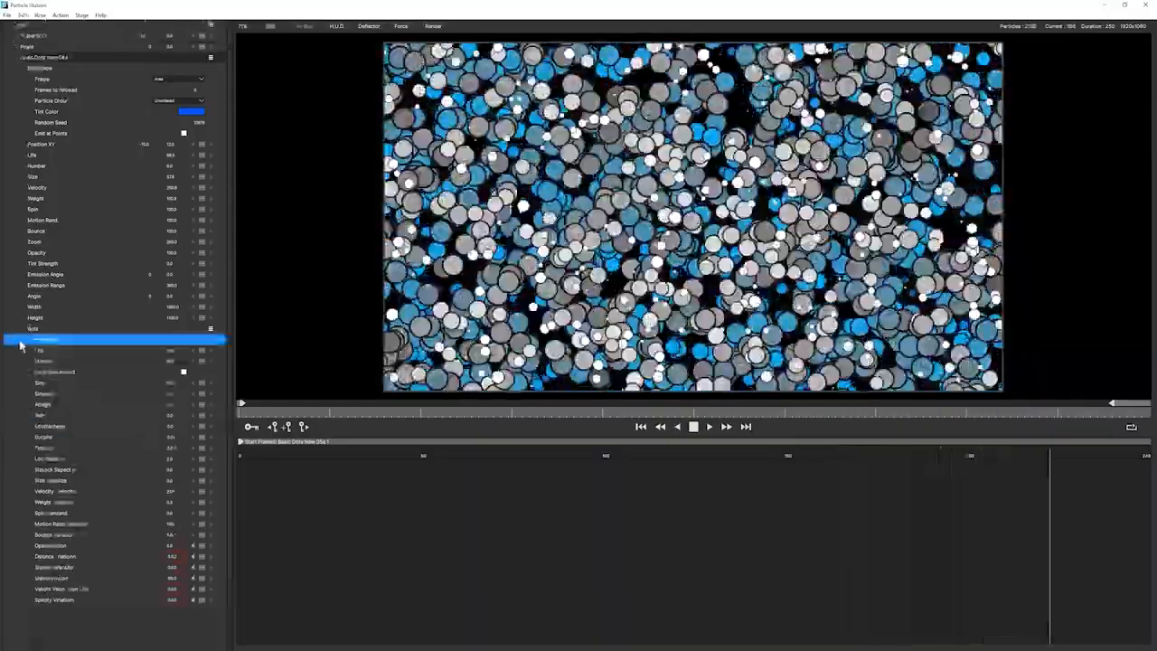
left_click(21, 329)
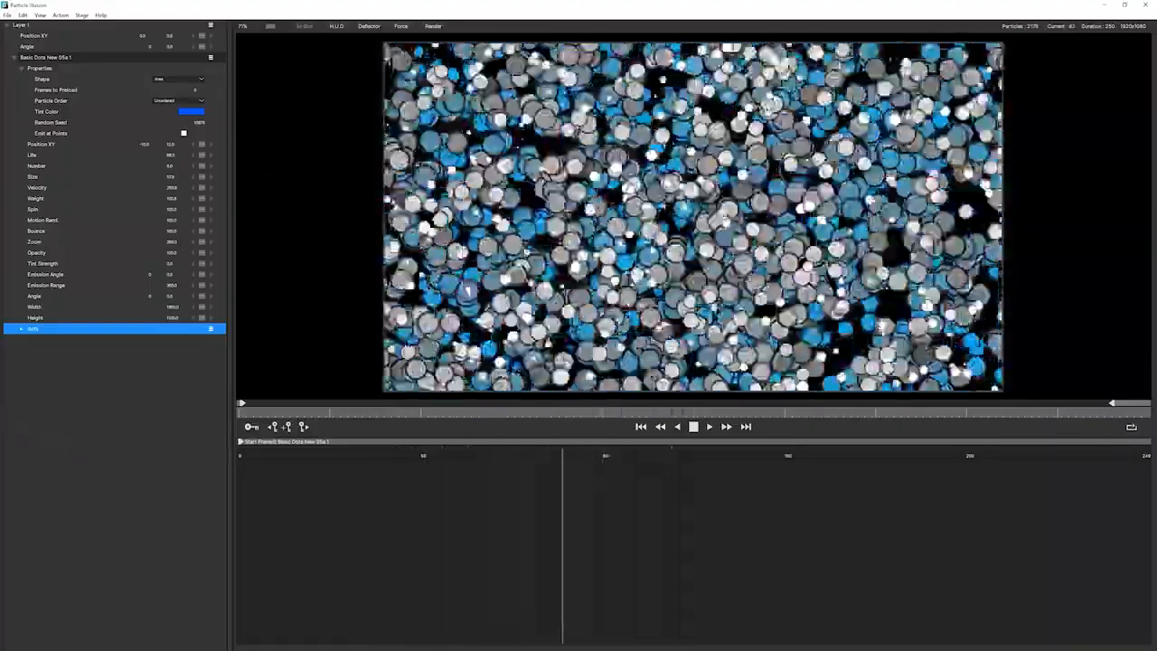
Vary the Basic Dots emitter's Life between low and high values during playback, including 156.5, and leave it at a high value.
left_click_drag(623, 413, 380, 409)
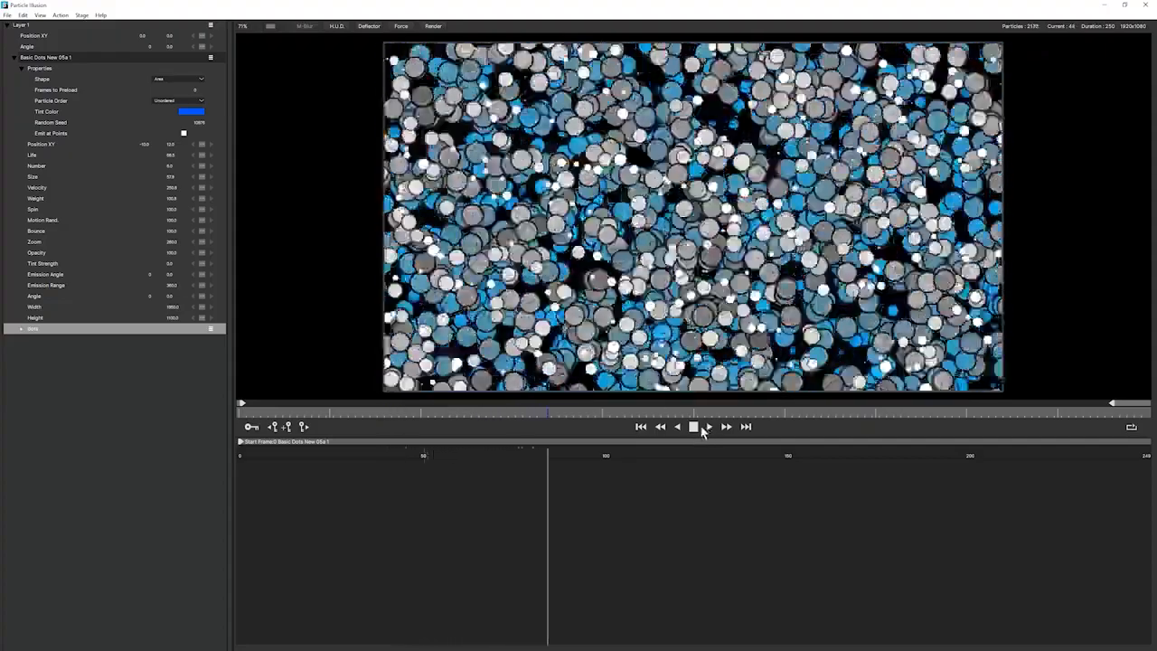
left_click(695, 428)
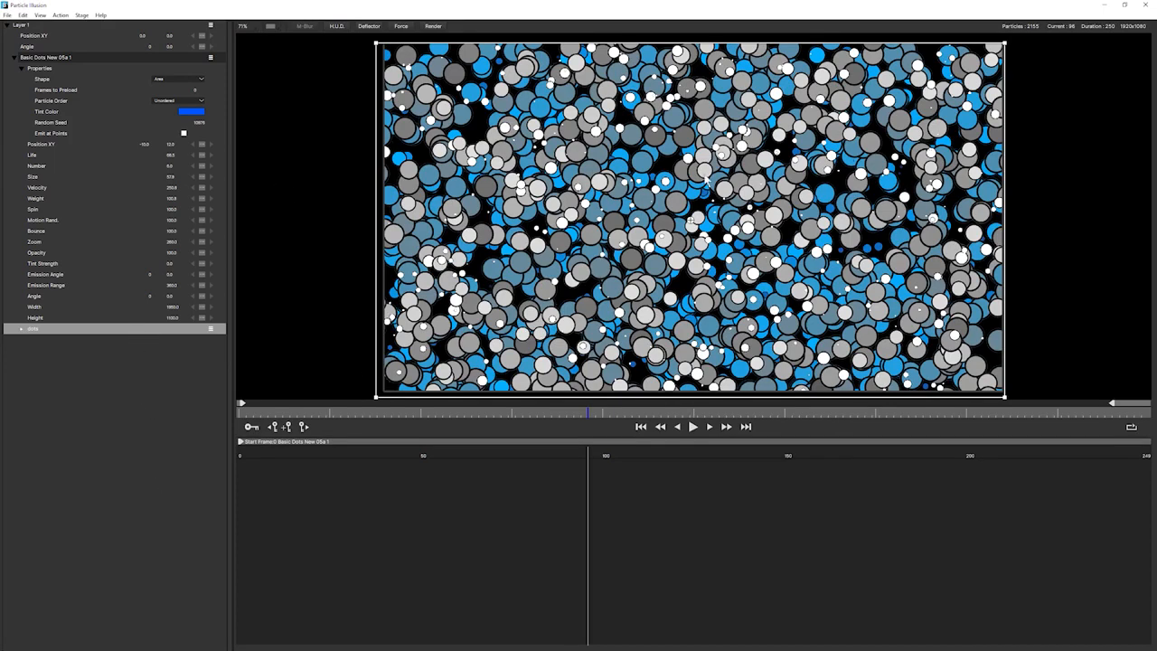
left_click(140, 155)
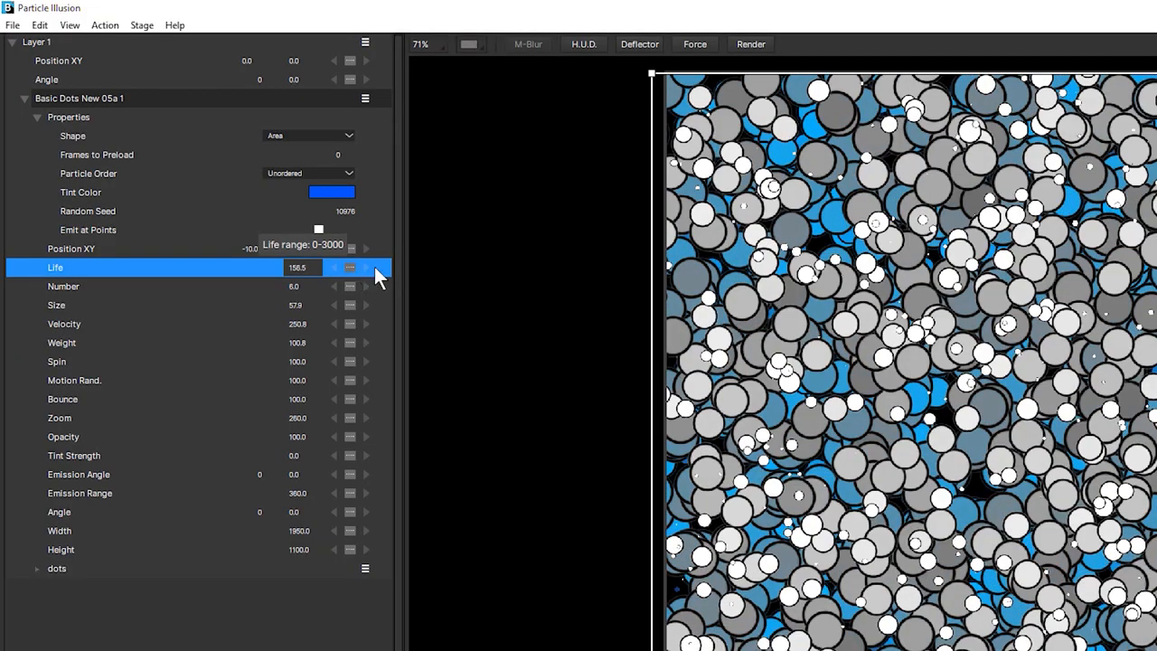
left_click_drag(375, 267, 354, 264)
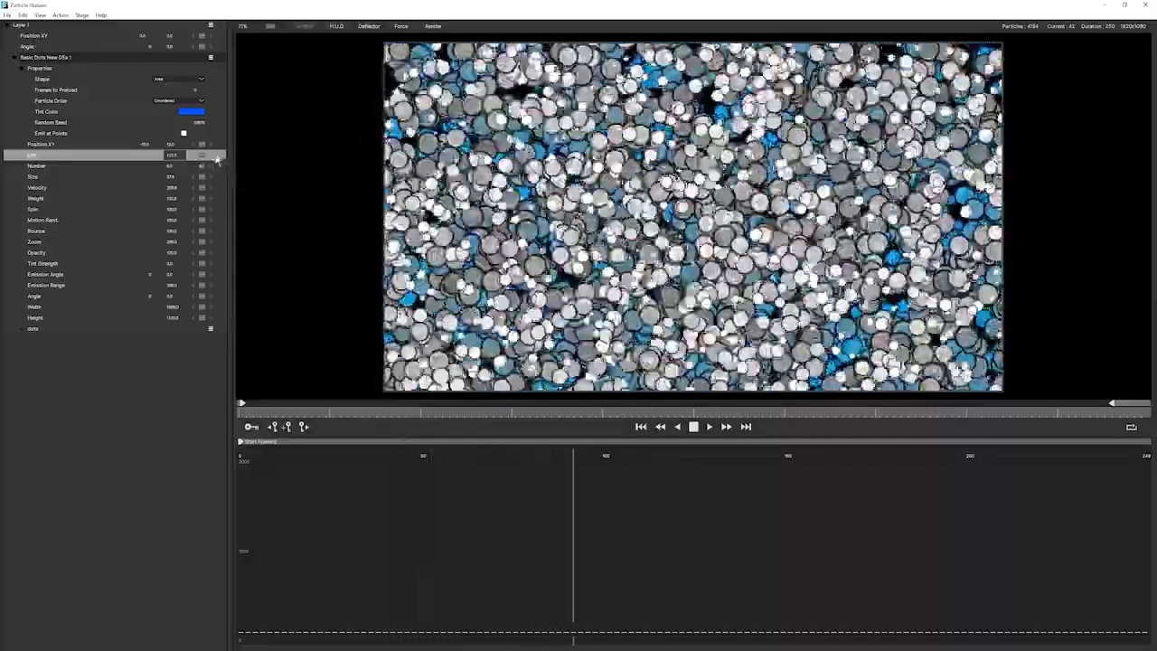
left_click(175, 155)
left_click_drag(180, 155, 247, 158)
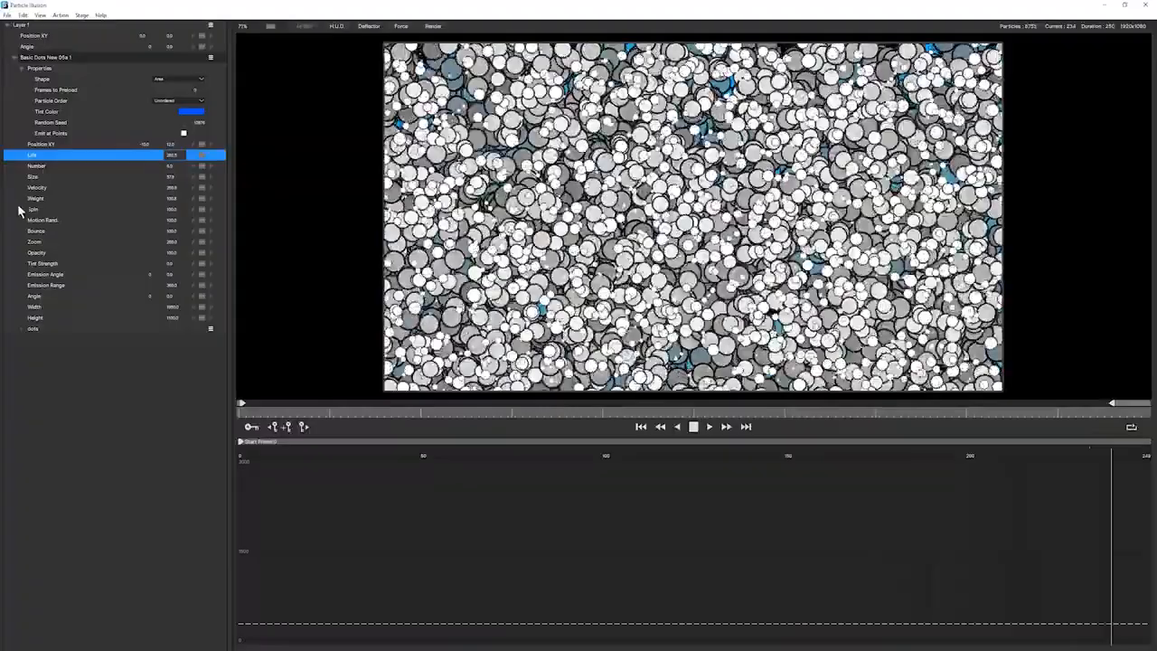
left_click_drag(102, 155, 29, 159)
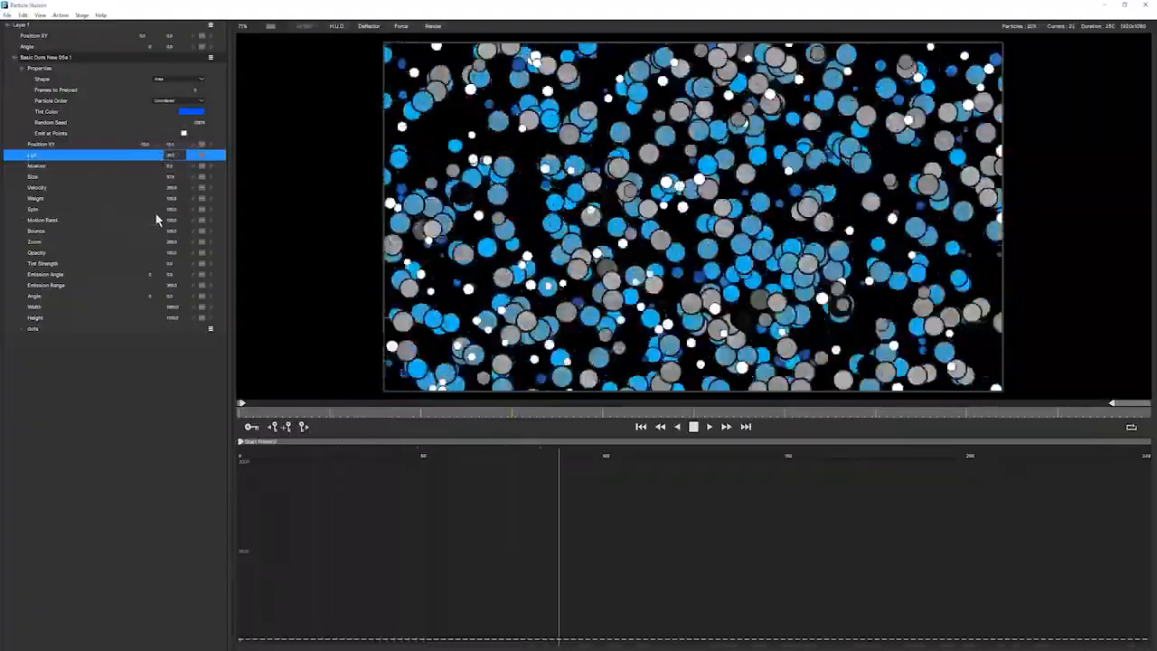
left_click_drag(170, 155, 231, 159)
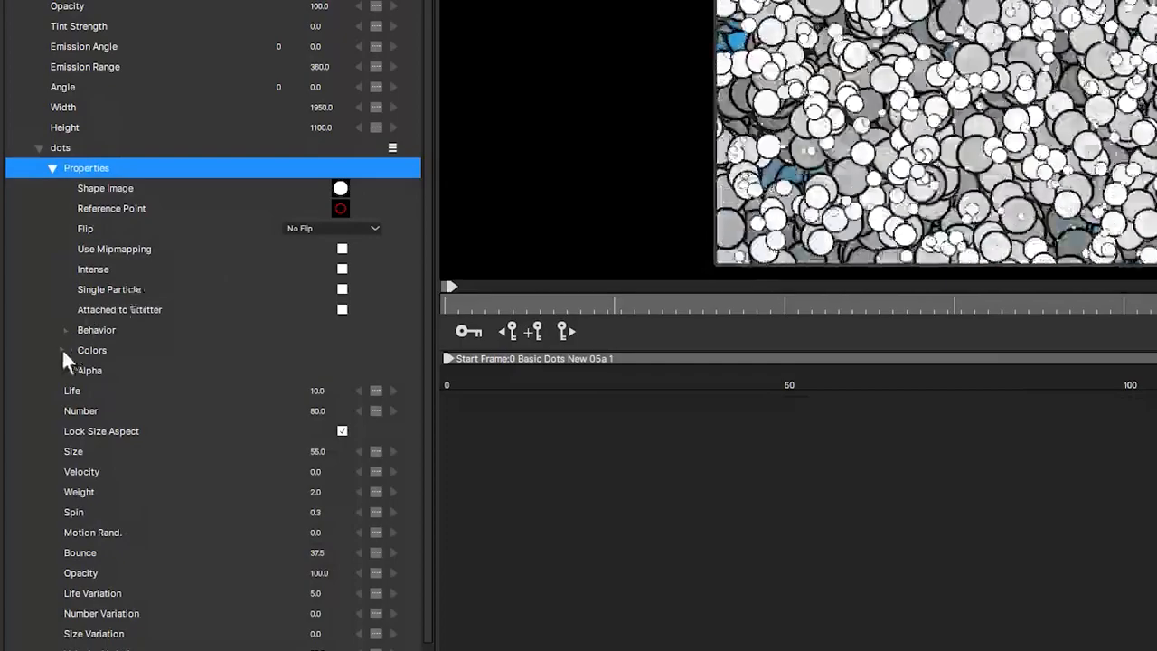
Reopen the dots particle's colour gradient and move its grey stop toward the white end.
left_click(65, 350)
left_click(363, 371)
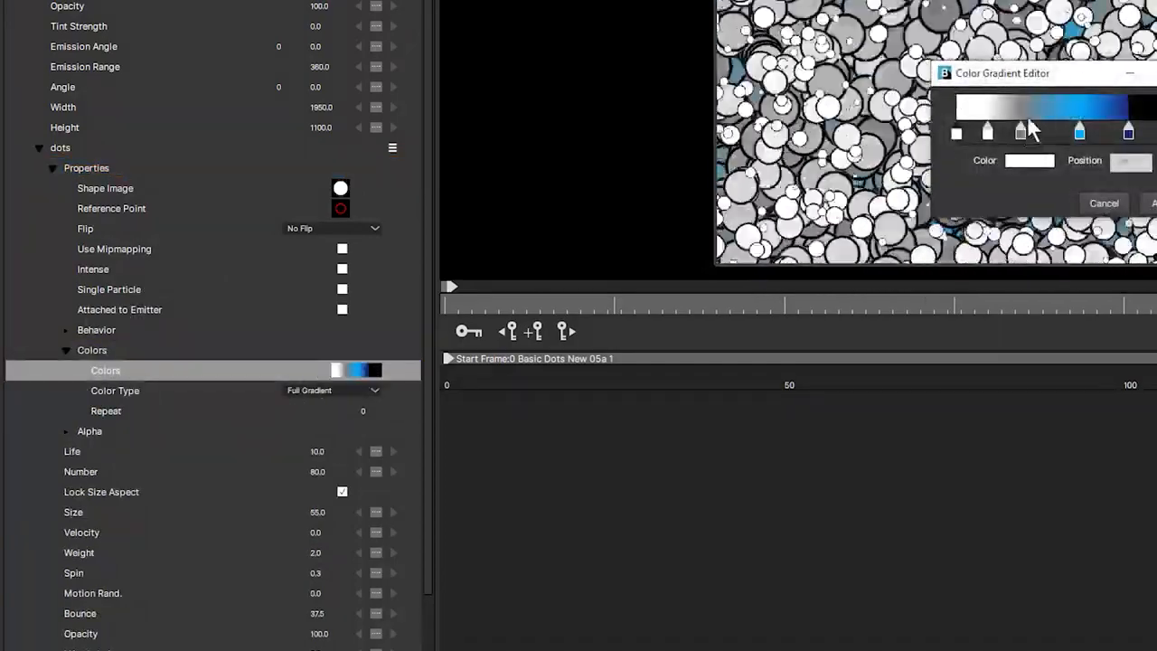
left_click(529, 322)
mouse_move(548, 323)
left_mouse_down()
mouse_move(532, 324)
mouse_move(567, 325)
mouse_move(526, 323)
left_mouse_up()
left_click(547, 335)
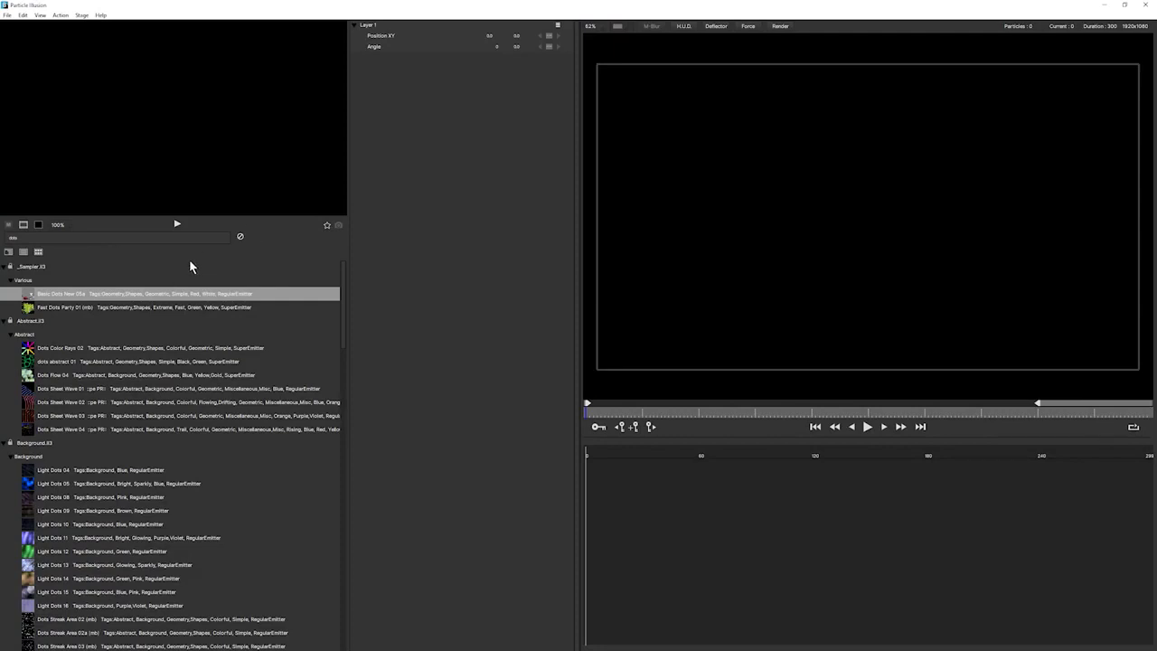
Search the emitter library for "fast dot", preview the _Sampler.il3 emitter Fast Dots Party 01 (mb) and add it to the stage.
type("fast dot")
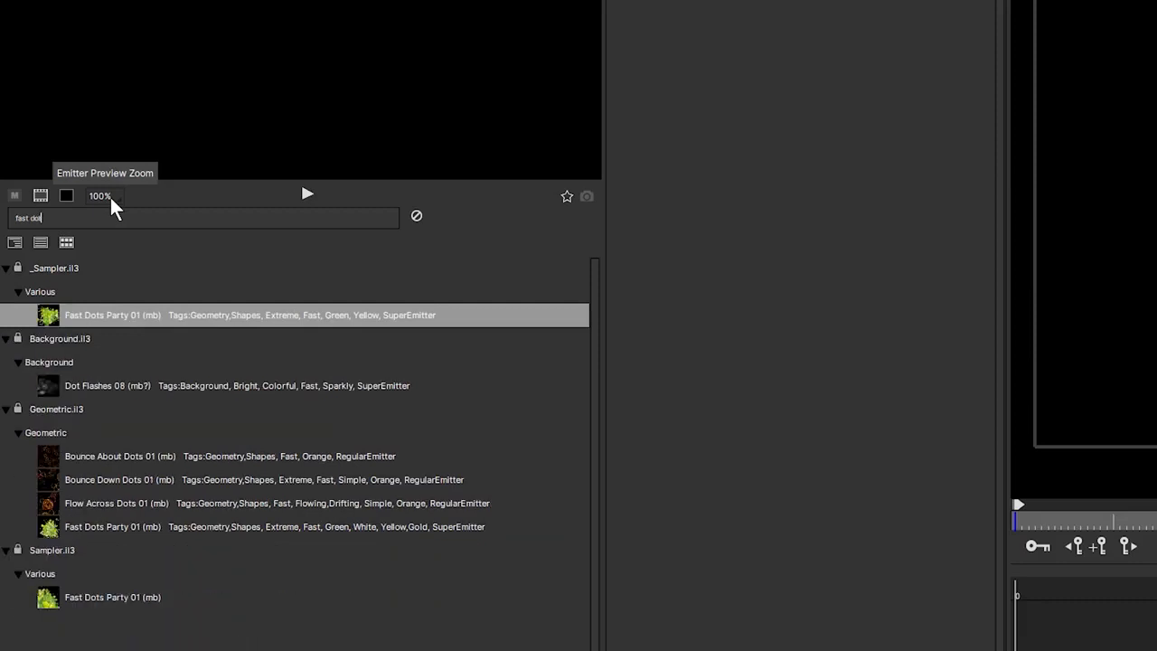
left_click(52, 316)
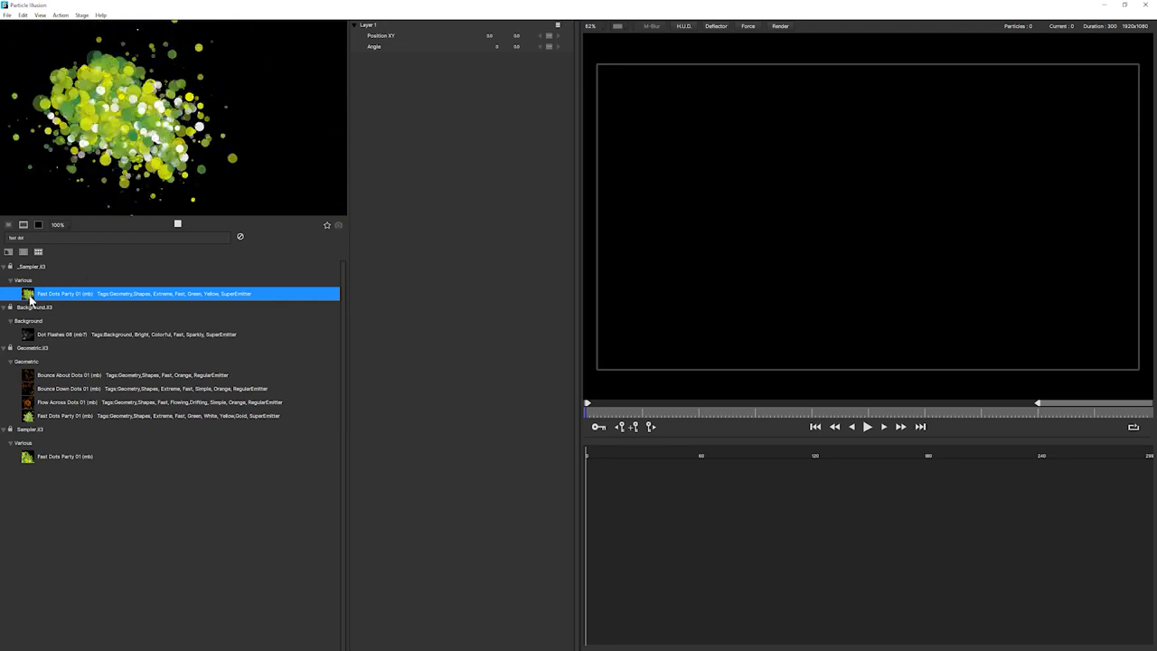
double_click(29, 298)
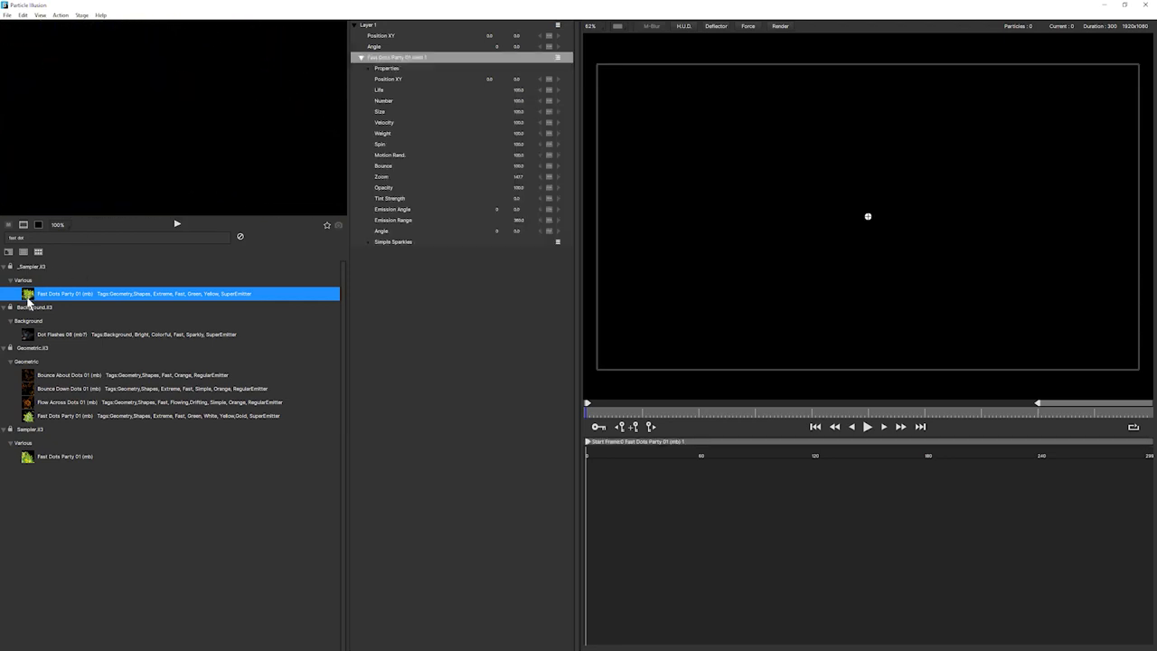
Load the Edit layout.
left_click(22, 14)
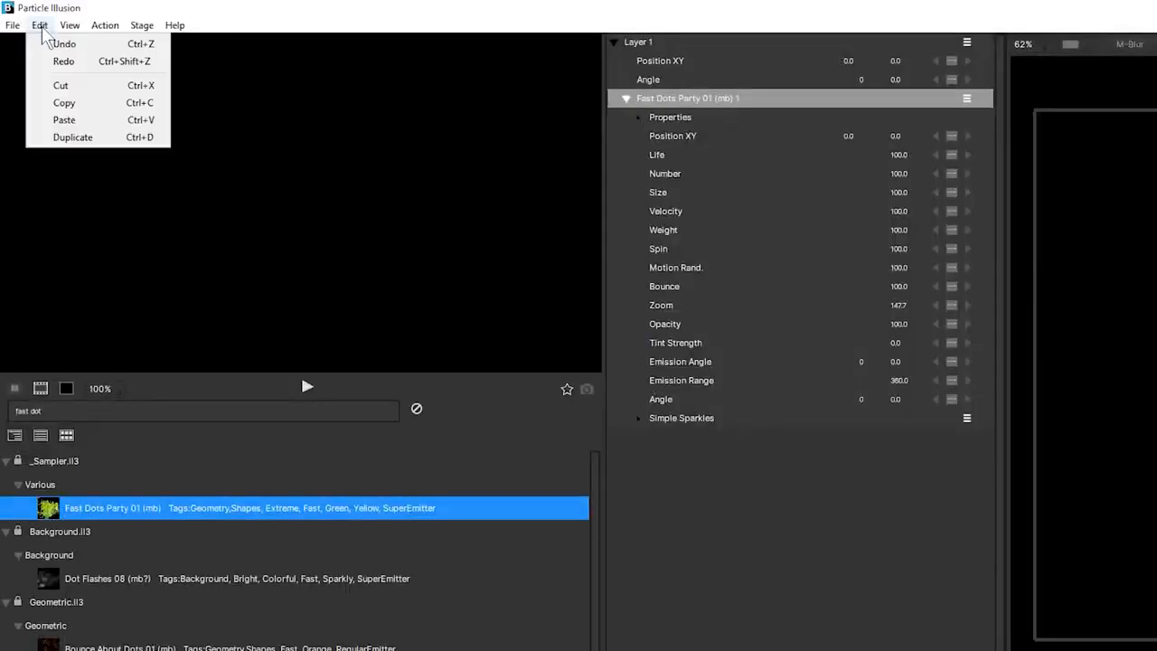
mouse_move(40, 14)
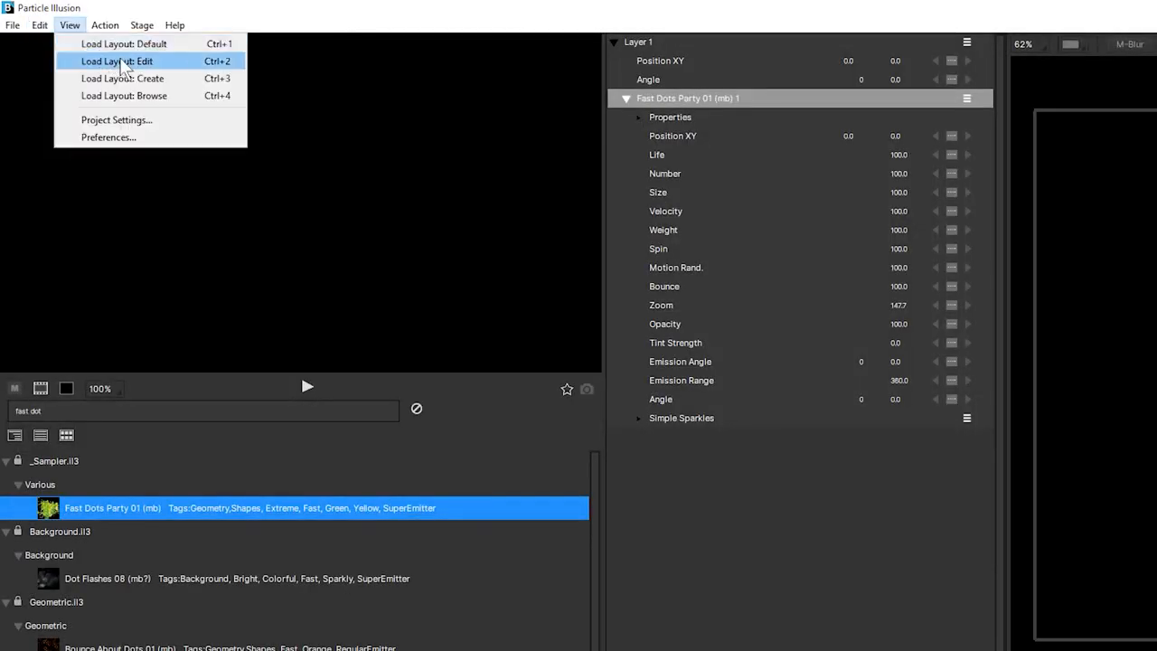
left_click(120, 61)
Set the Fast Dots Party emitter's Zoom to 346.4 and check the burst at several frames.
left_click_drag(239, 413, 328, 415)
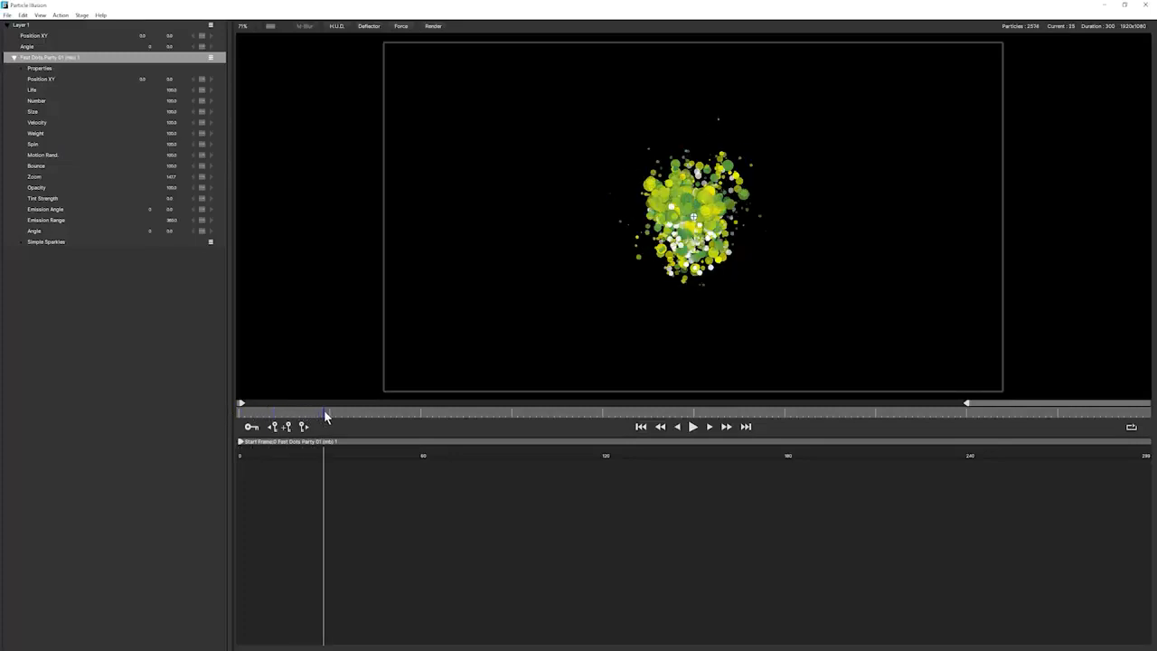
left_click_drag(175, 177, 1060, 249)
left_click_drag(411, 414, 364, 426)
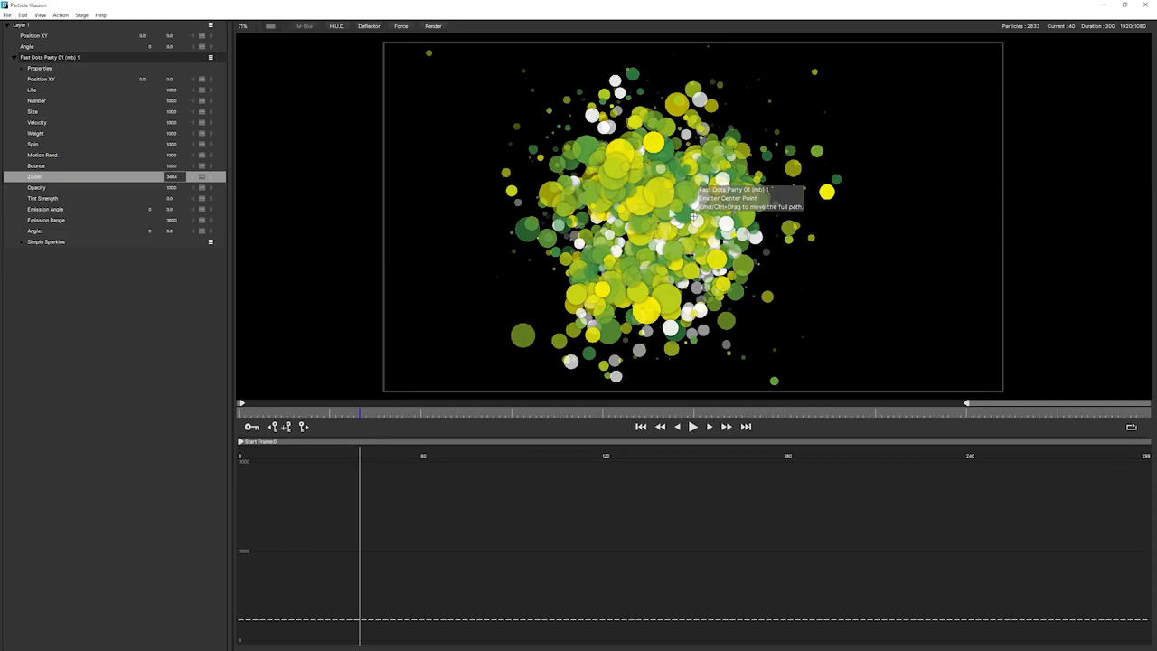
At frame 0, move the emitter off the stage's left side to about X -1146, Y -53.
left_click_drag(304, 416, 166, 424)
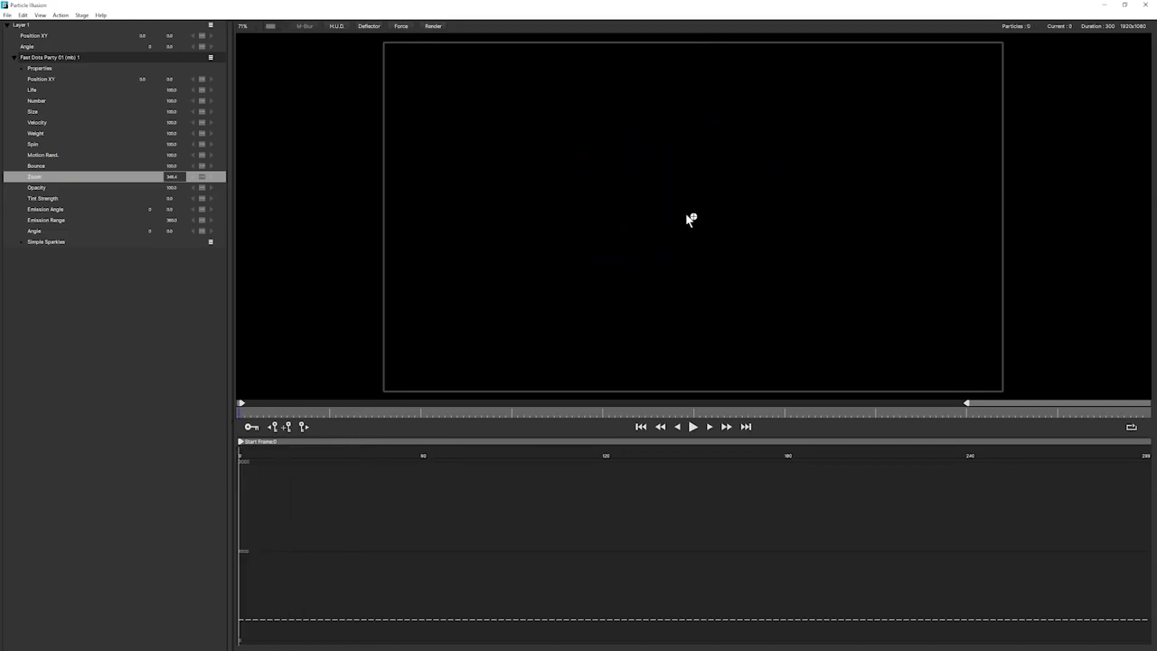
left_click_drag(695, 218, 256, 213)
left_click_drag(342, 203, 323, 200)
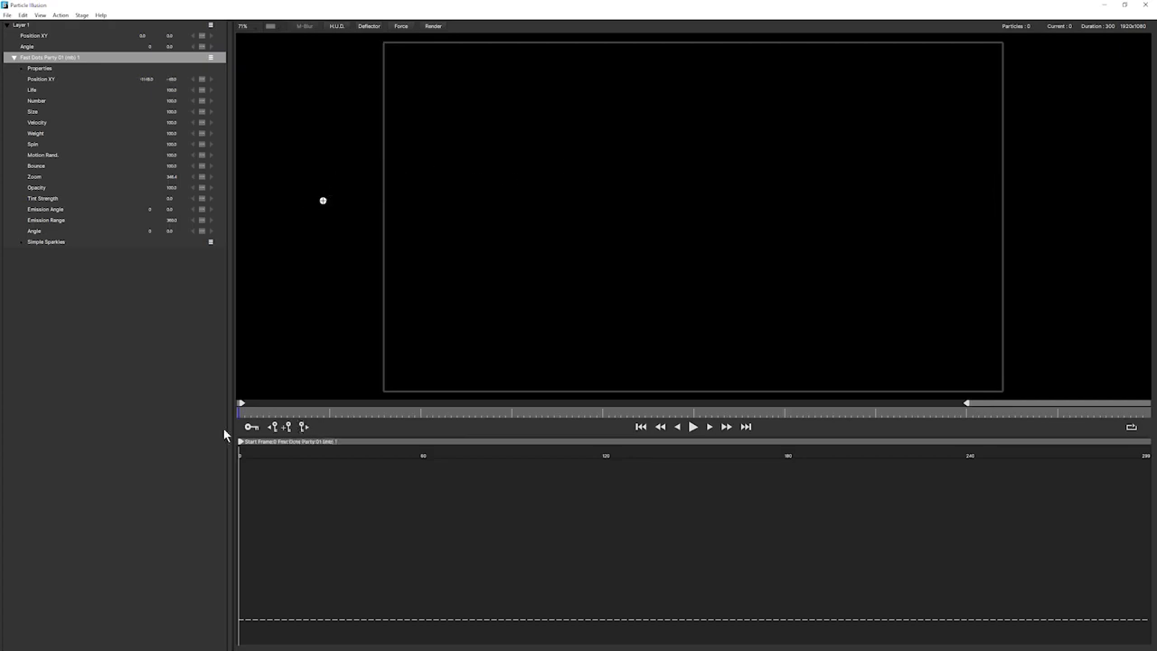
Turn on Animate mode at frame 0 and keep Linear interpolation for the emitter's Position XY.
left_click(250, 427)
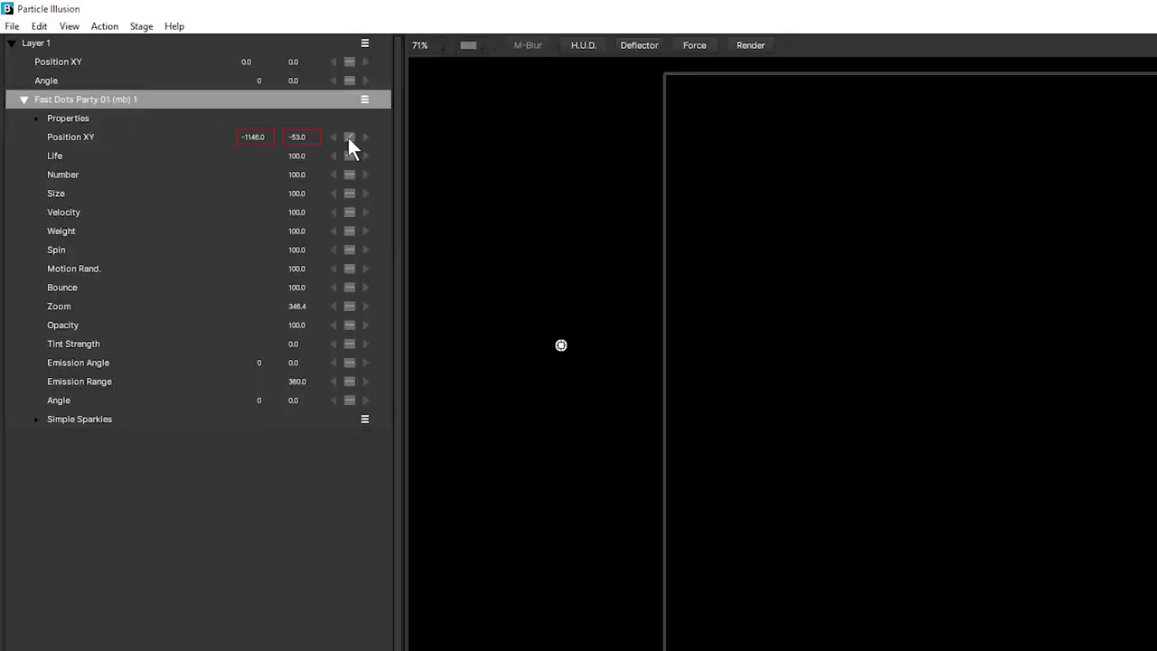
left_click(346, 135)
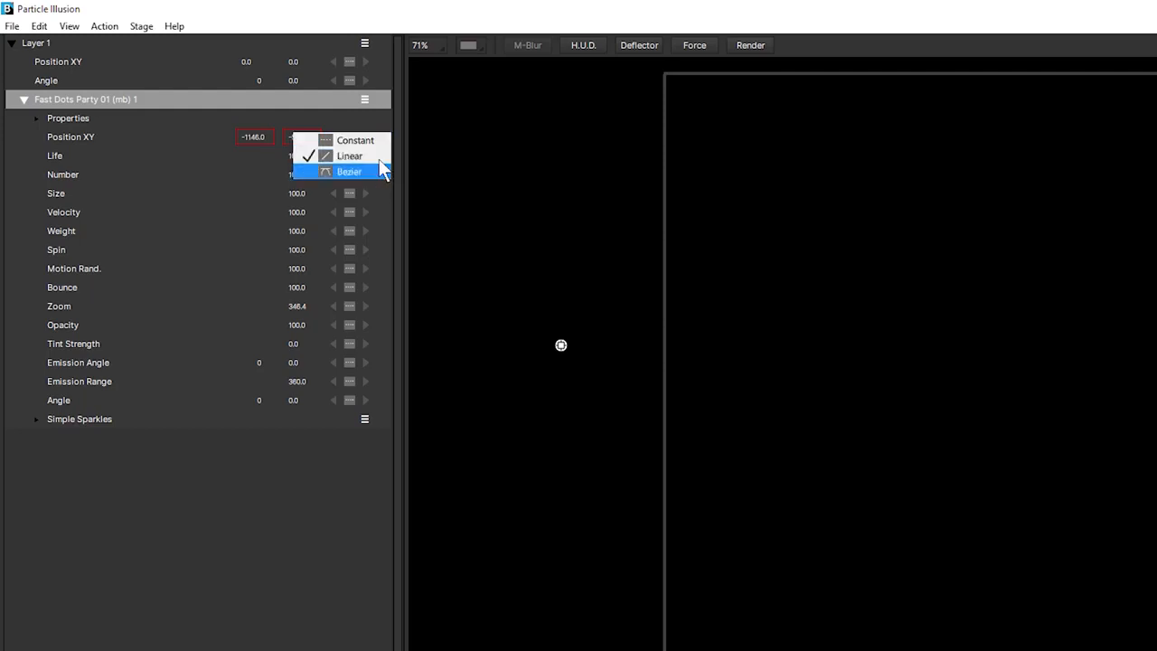
left_click(355, 155)
At frame 25, keyframe the emitter's position beyond the stage's right side and switch back to Static mode.
left_click_drag(264, 412, 317, 415)
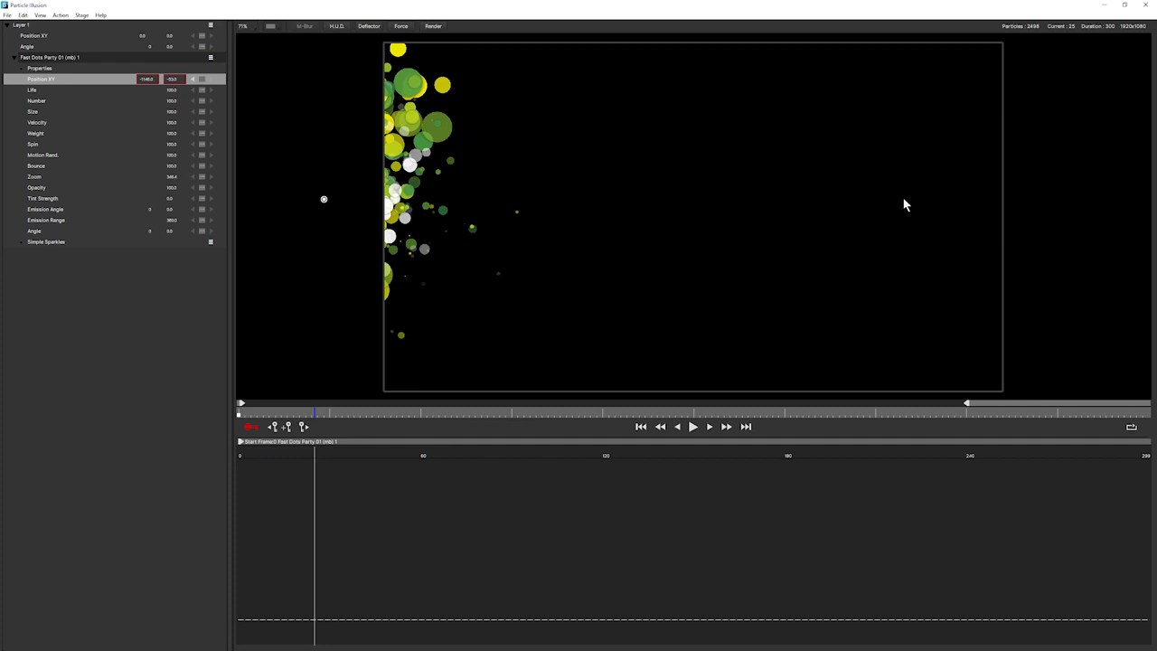
left_click_drag(323, 199, 1117, 195)
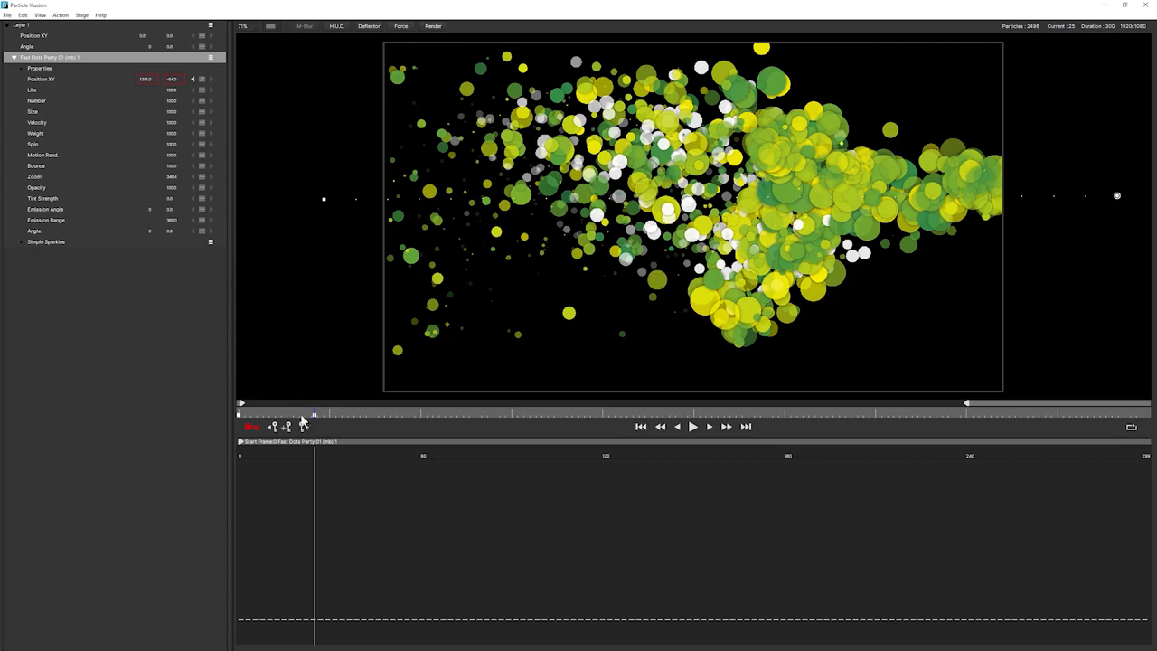
left_click(249, 427)
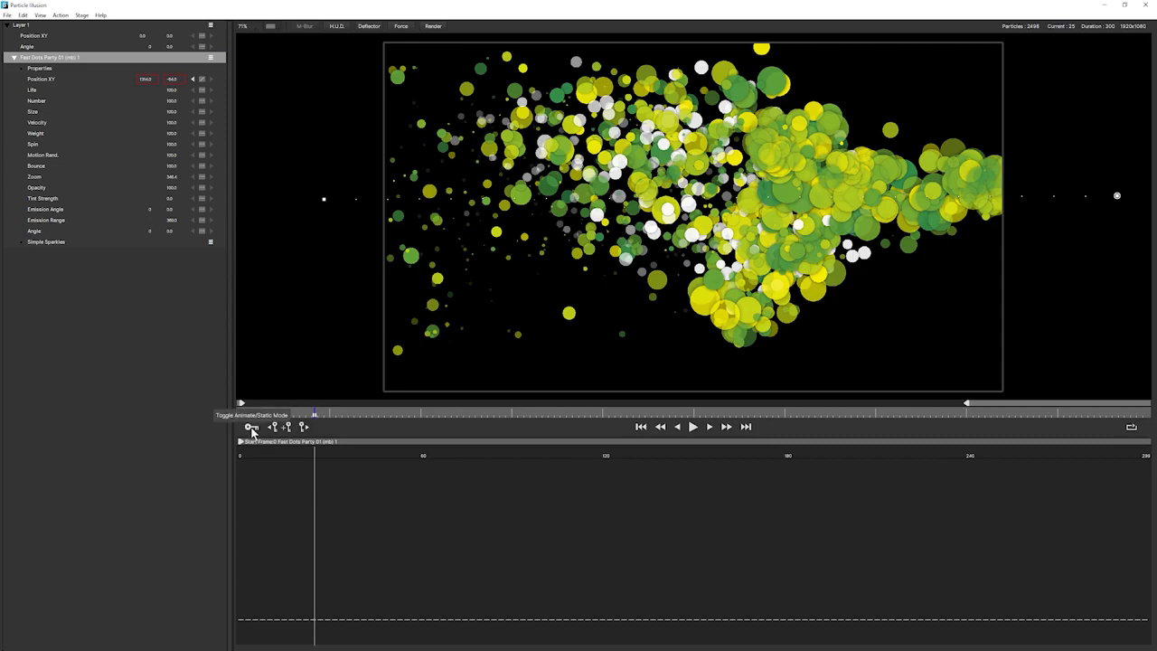
Return to the first frame and play the emitter's sweep across the stage.
left_click_drag(312, 416, 192, 421)
key("space")
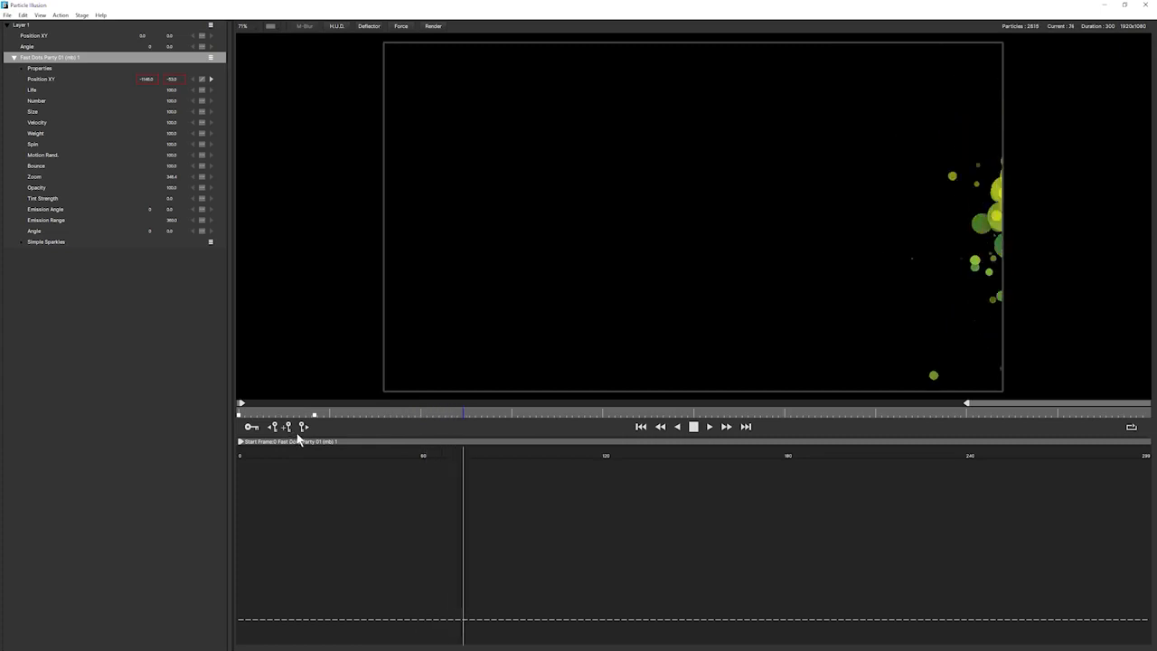
left_click_drag(292, 416, 183, 416)
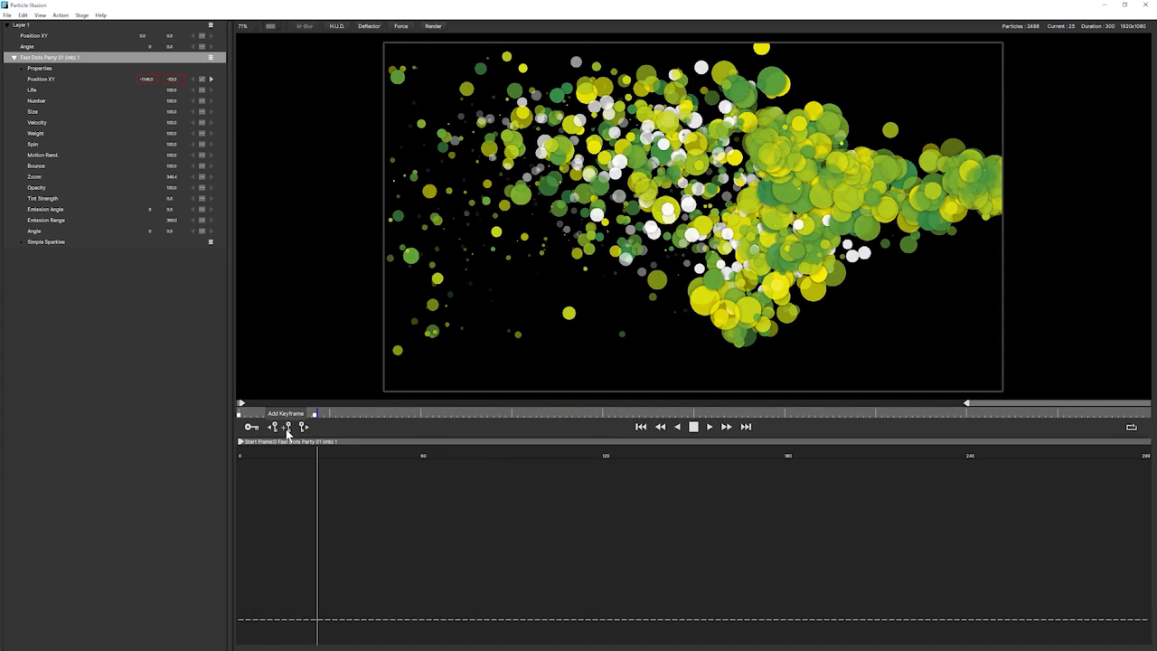
Move the emitter's frame 25 position keyframe farther right off the stage and play the faster sweep.
mouse_move(292, 416)
left_mouse_down()
mouse_move(227, 416)
mouse_move(314, 415)
left_mouse_up()
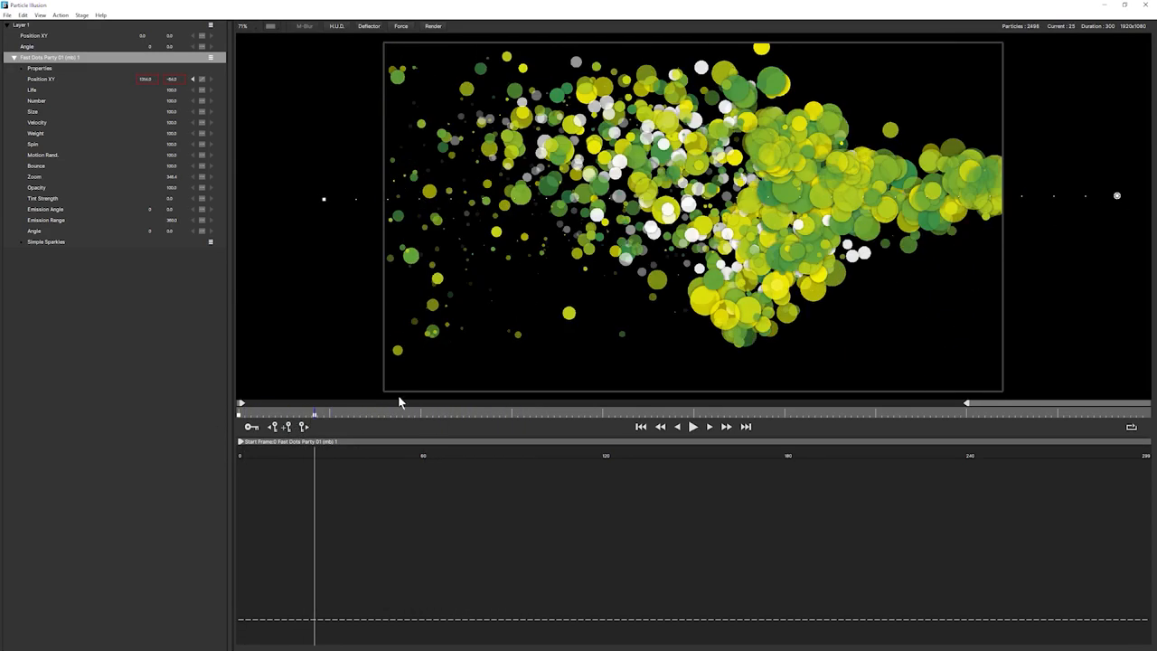
left_click_drag(1117, 197, 1156, 196)
key("space")
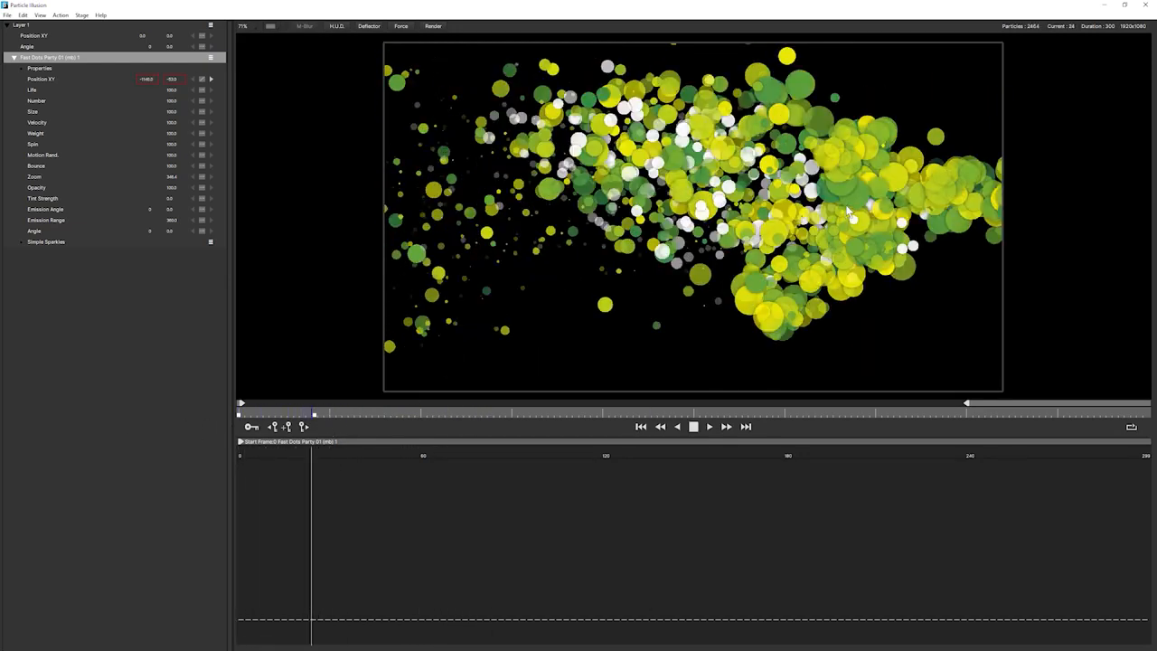
key("space")
Set the play out point to about frame 67, where the dots have cleared the stage, and play the shortened range.
left_click_drag(487, 412, 441, 413)
left_click_drag(968, 406, 453, 419)
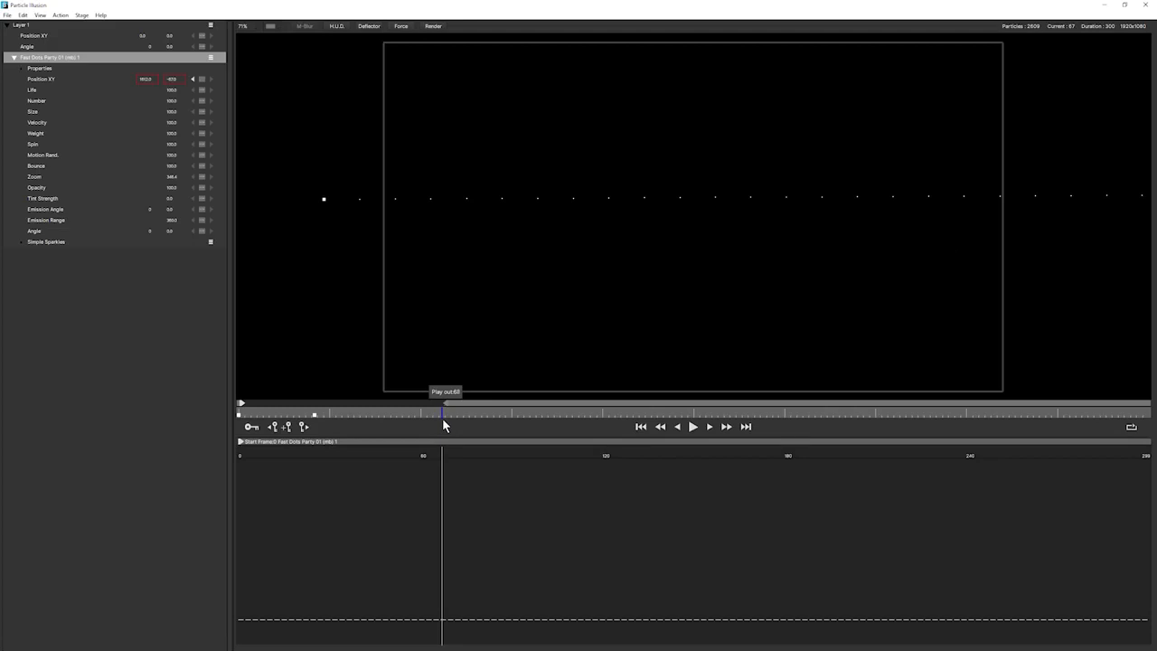
left_click(692, 425)
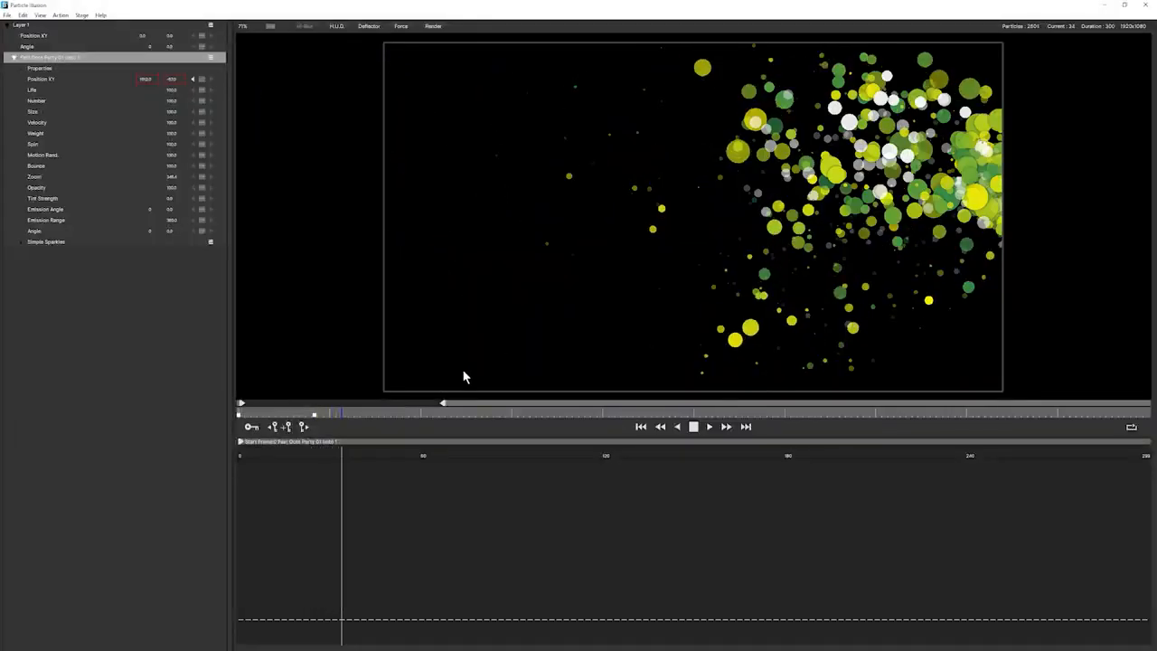
At frame 15, start animating the emitter's Size by setting its interpolation to Linear.
left_click(324, 410)
mouse_move(296, 416)
left_mouse_down()
mouse_move(277, 413)
mouse_move(304, 423)
left_mouse_up()
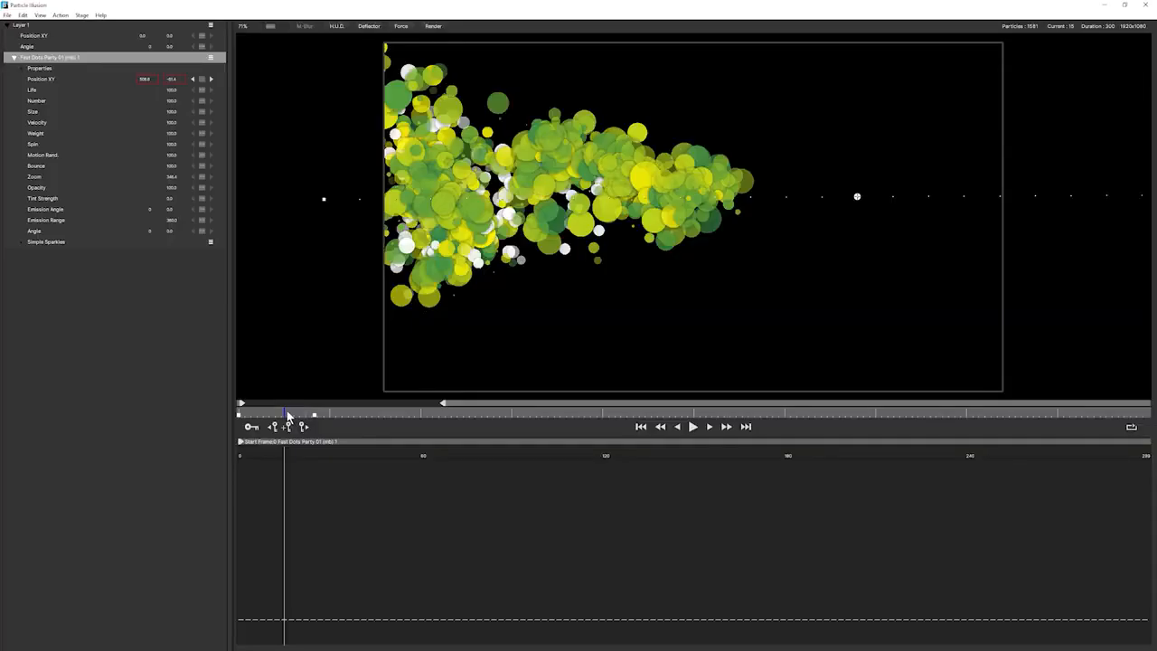
left_click_drag(287, 416, 286, 414)
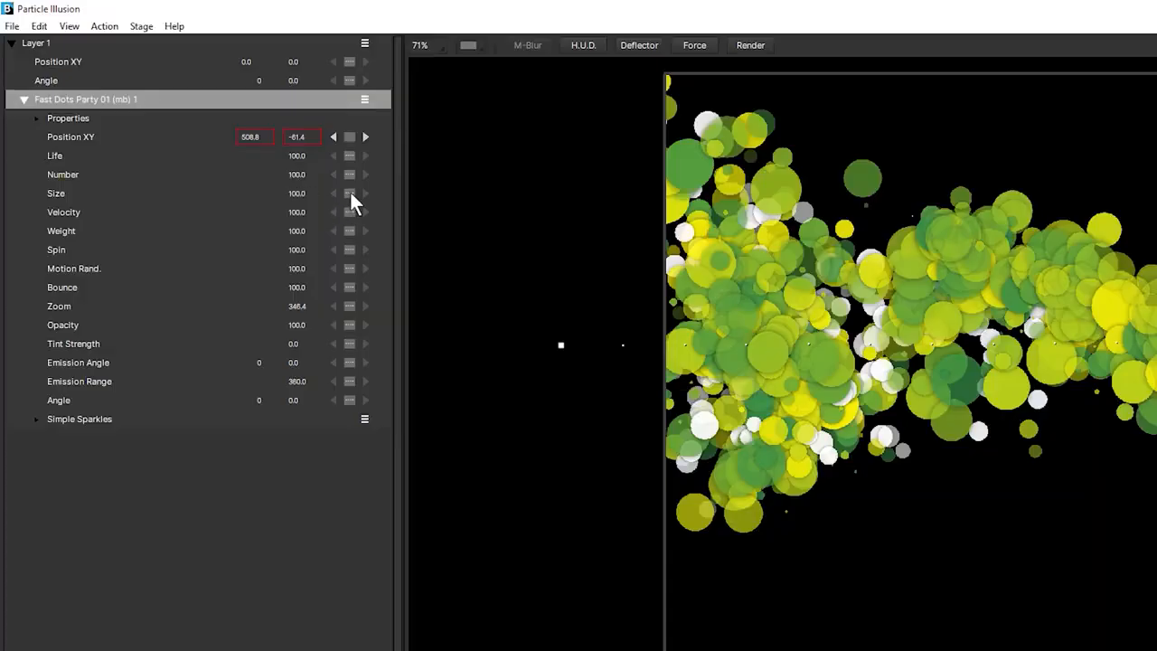
left_click(350, 195)
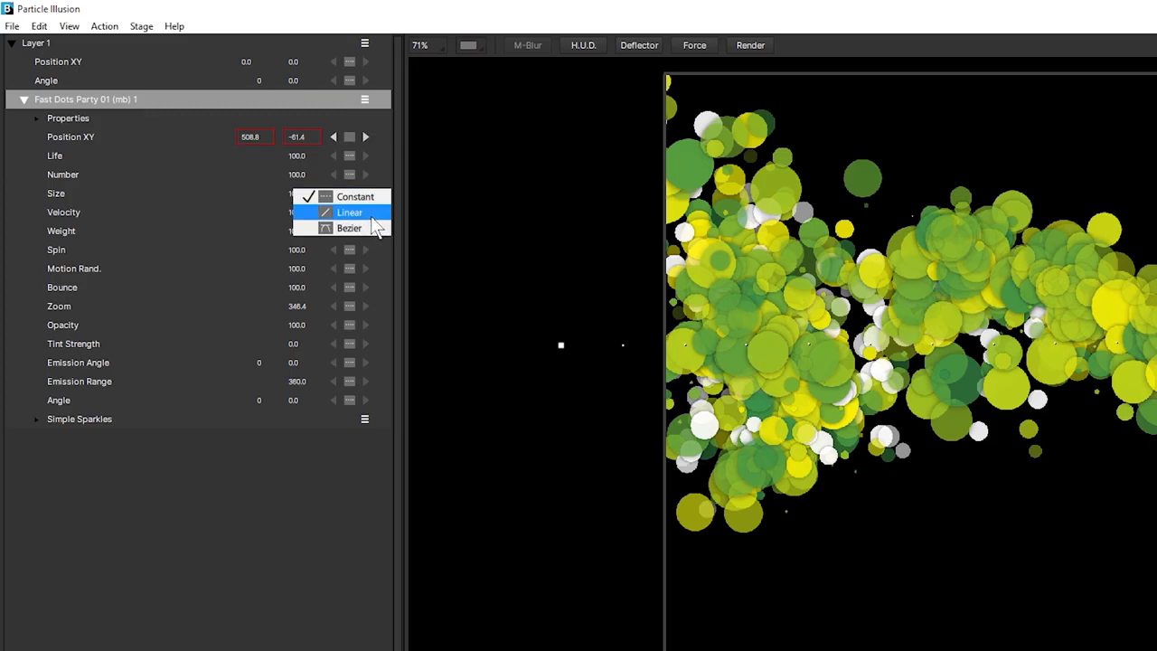
left_click(372, 216)
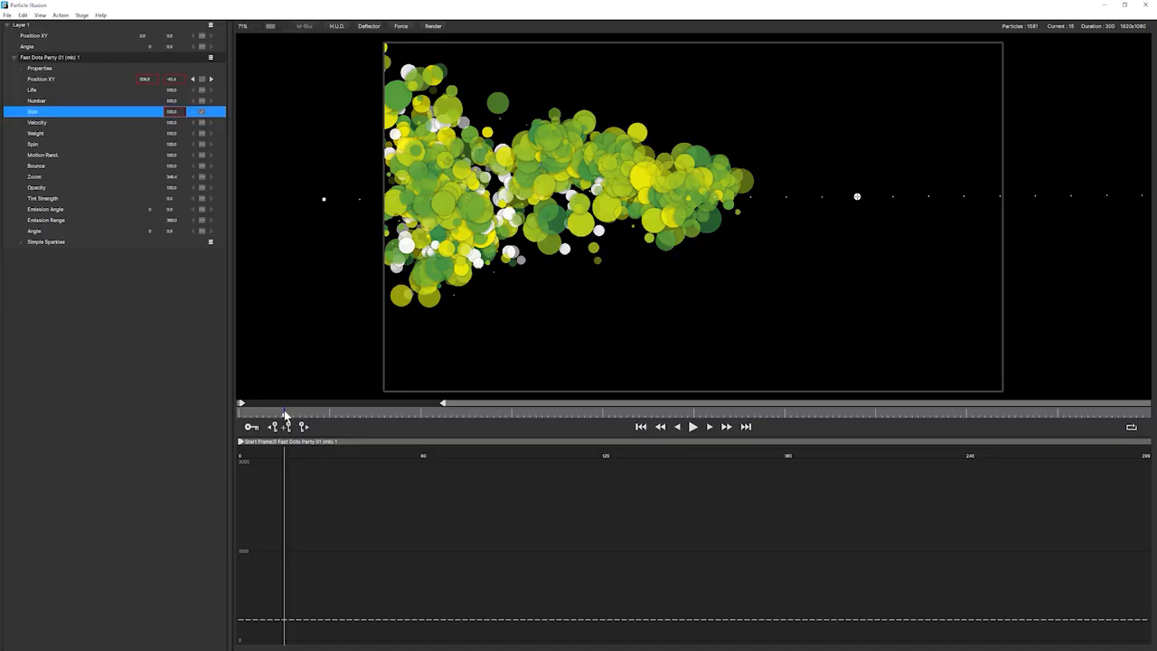
Around frame 20, add a Size keyframe for the emitter with the value raised to about 621.6.
left_click_drag(284, 416, 301, 421)
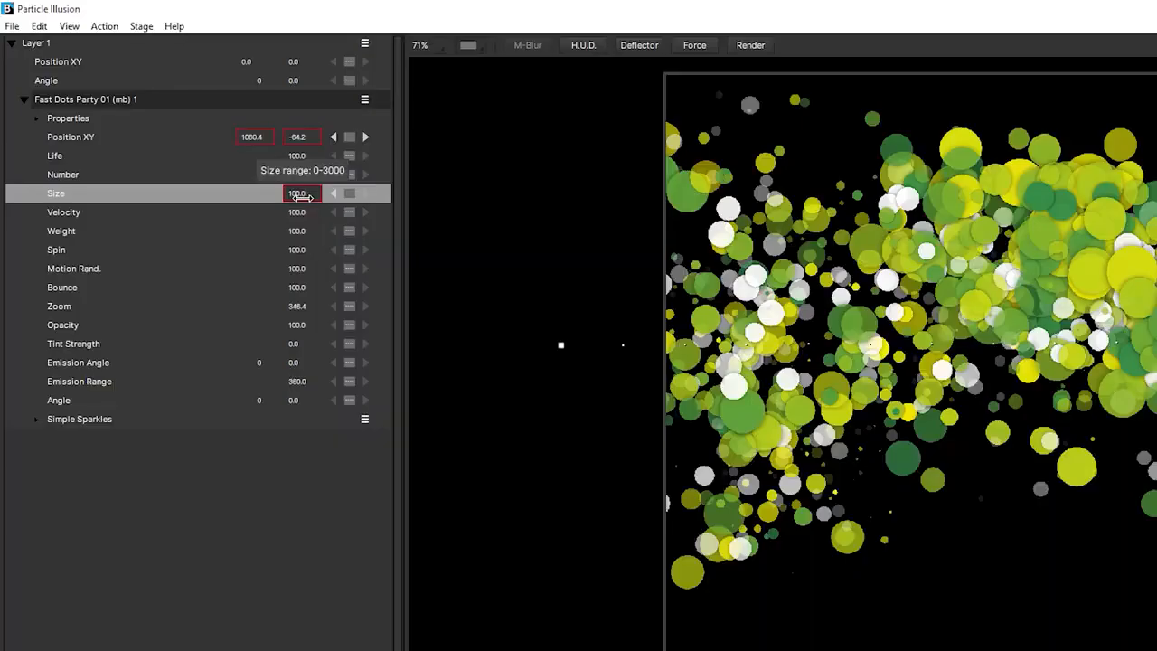
left_click(174, 113)
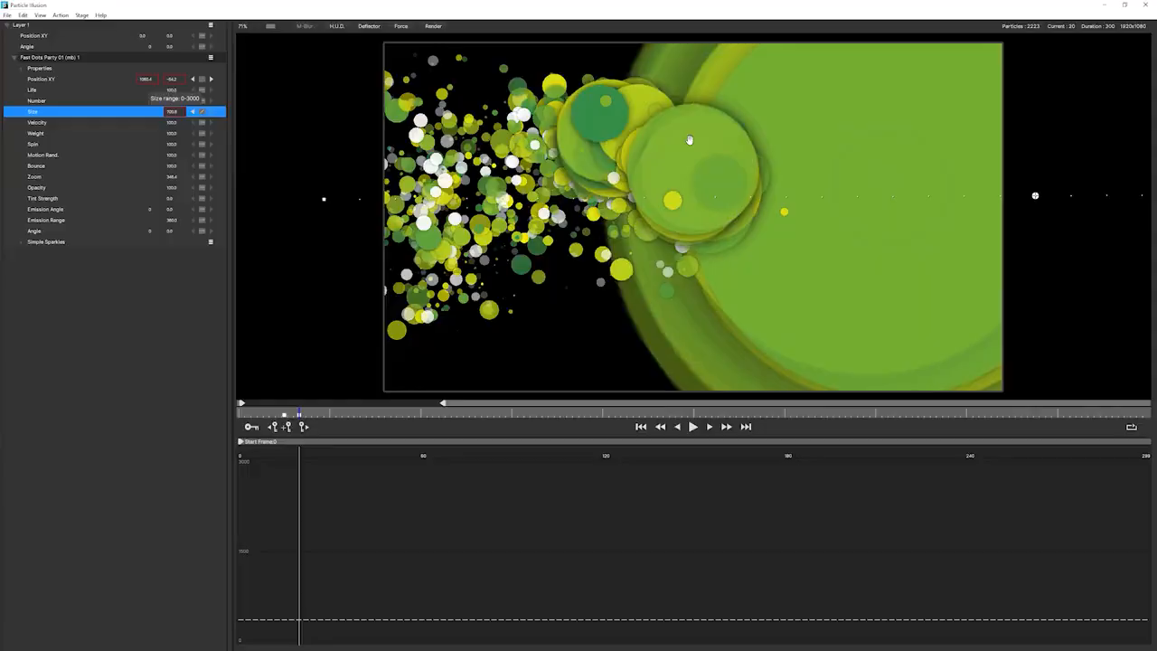
left_click_drag(690, 140, 385, 150)
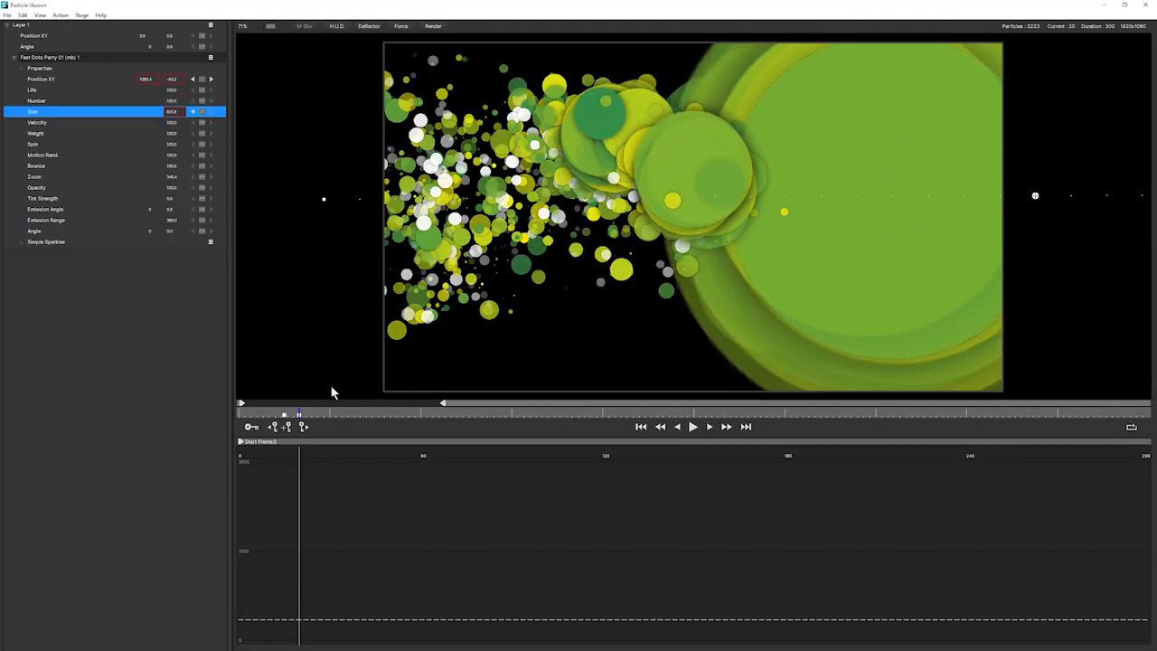
At frame 25, add a Size keyframe that brings the emitter's Size back to 100.
mouse_move(298, 414)
left_mouse_down()
mouse_move(286, 414)
mouse_move(316, 418)
left_mouse_up()
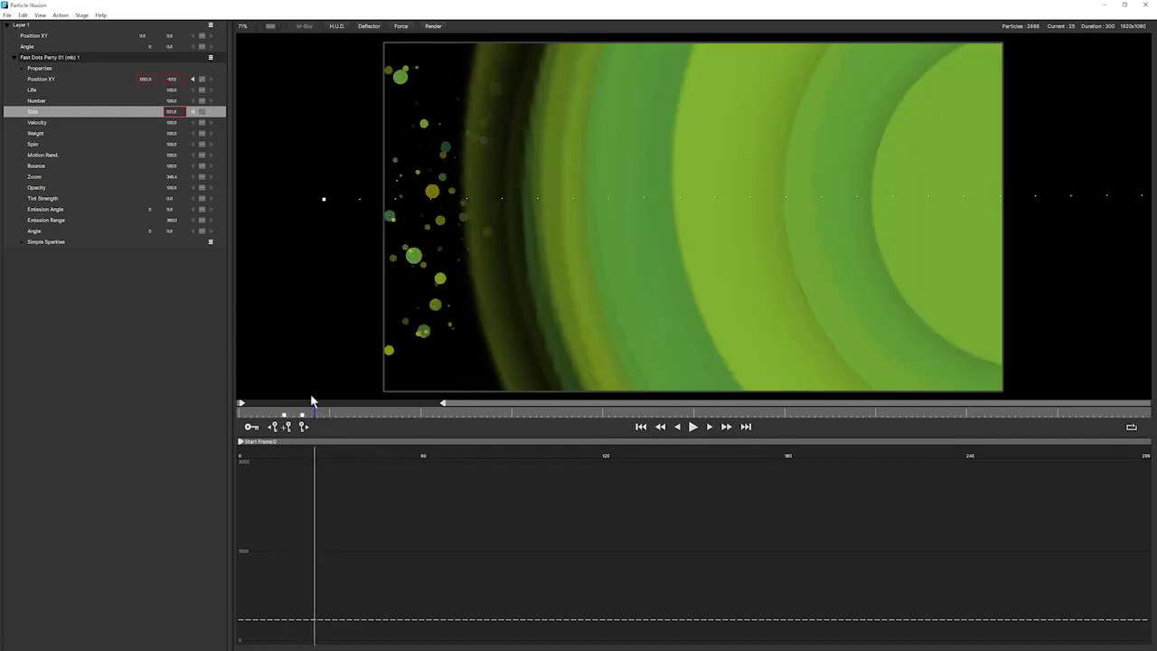
left_click(182, 113)
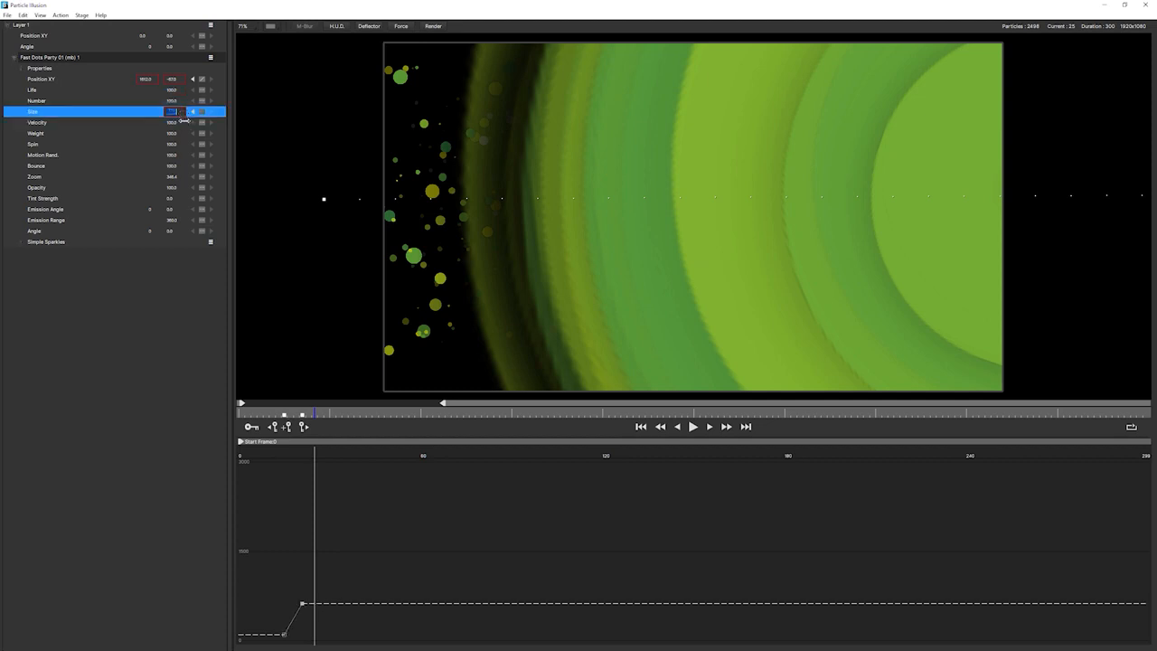
key("Return")
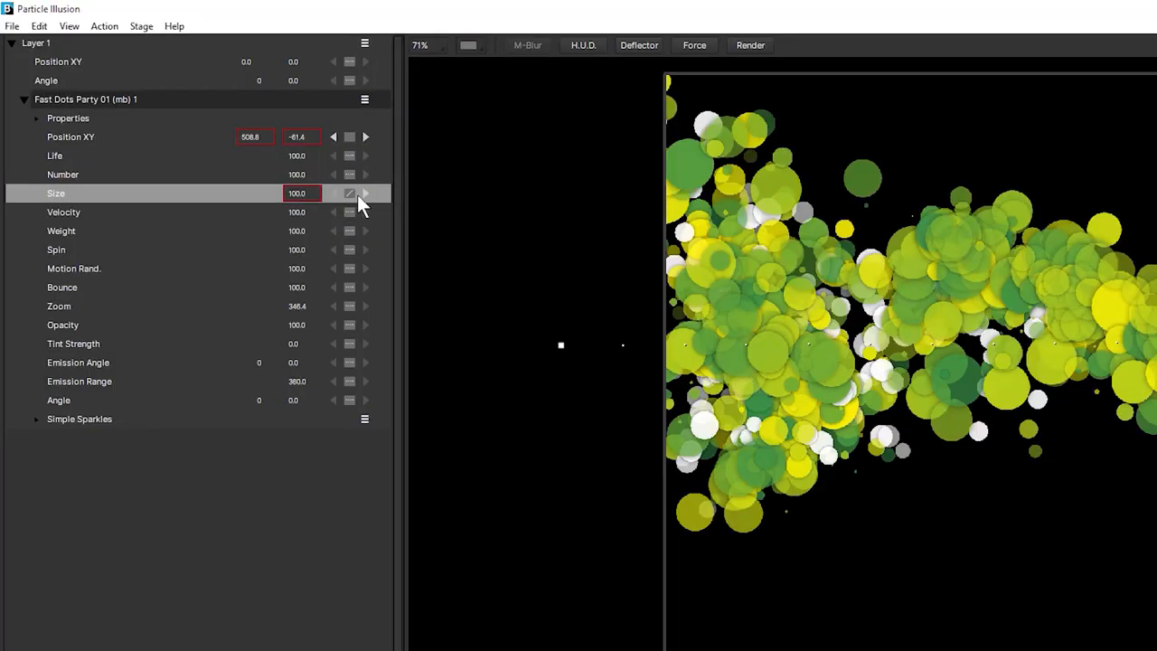
Step back and forth between the emitter's Size keyframes to check their values.
left_click(364, 192)
left_click(334, 195)
left_click(336, 193)
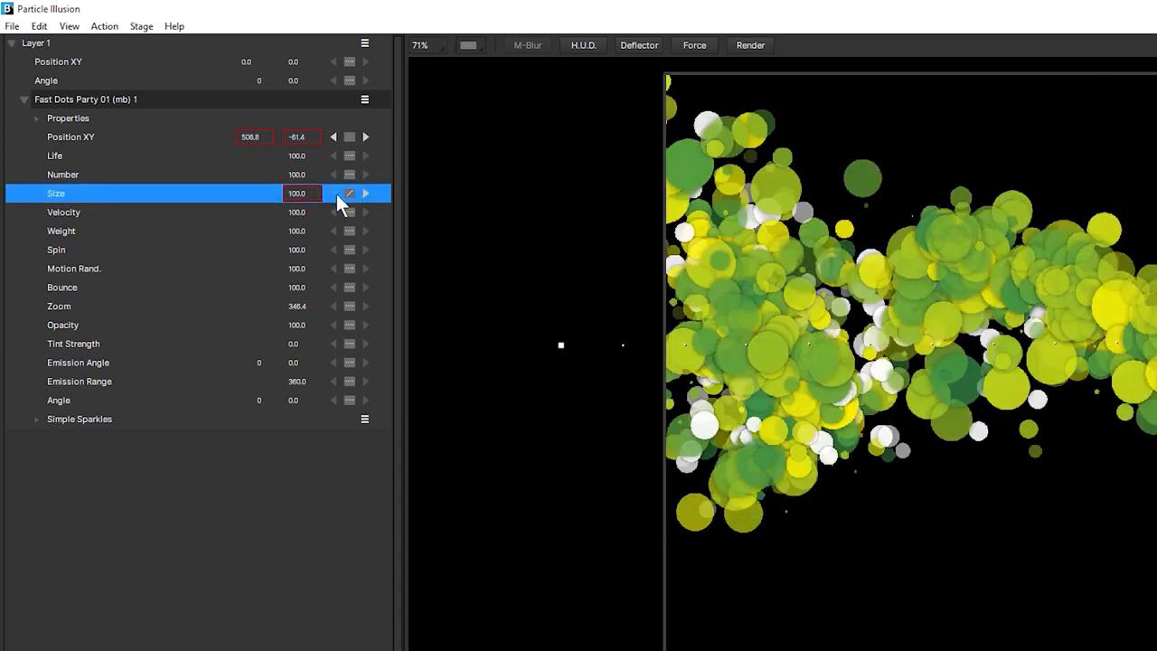
left_click(366, 193)
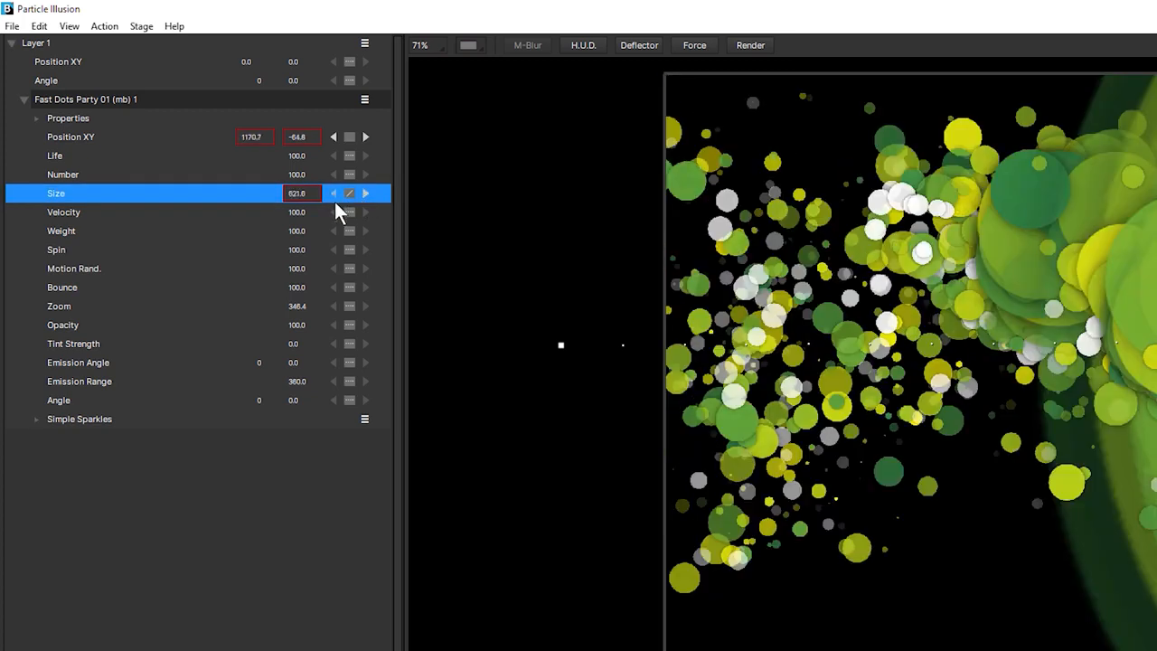
left_click(334, 195)
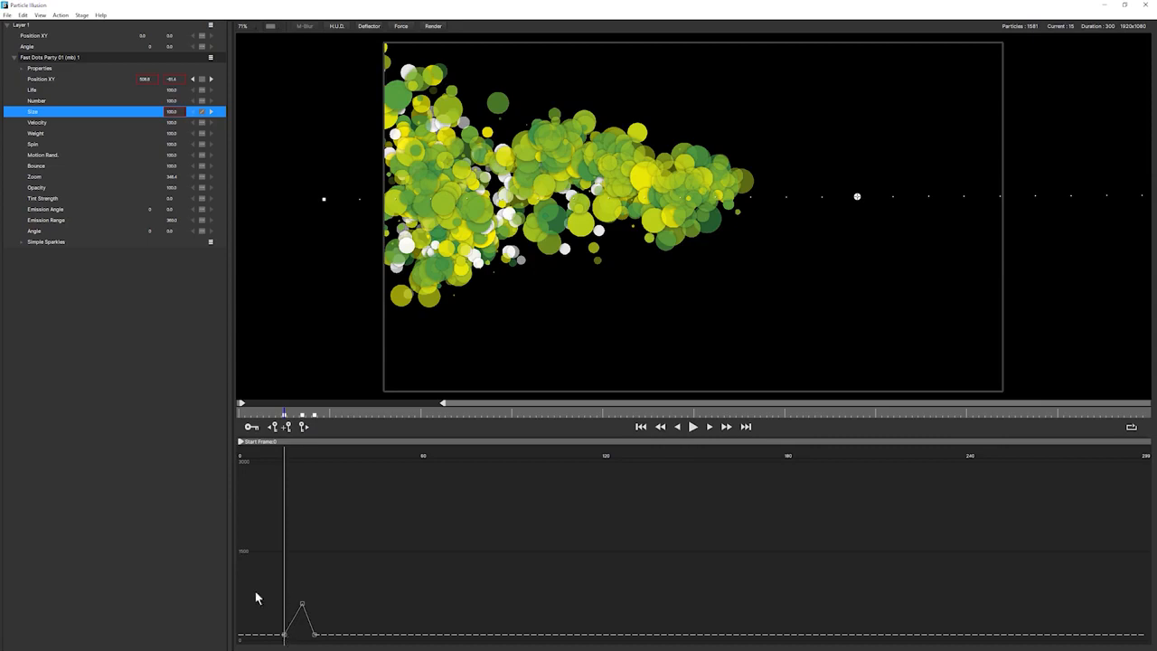
Shift the Size keyframes in the graph to about frames 12, 14 and 17, adjust the peak, and play the transition.
mouse_move(261, 590)
left_mouse_down()
mouse_move(344, 646)
mouse_move(265, 638)
mouse_move(283, 586)
left_mouse_up()
left_click_drag(266, 636, 293, 634)
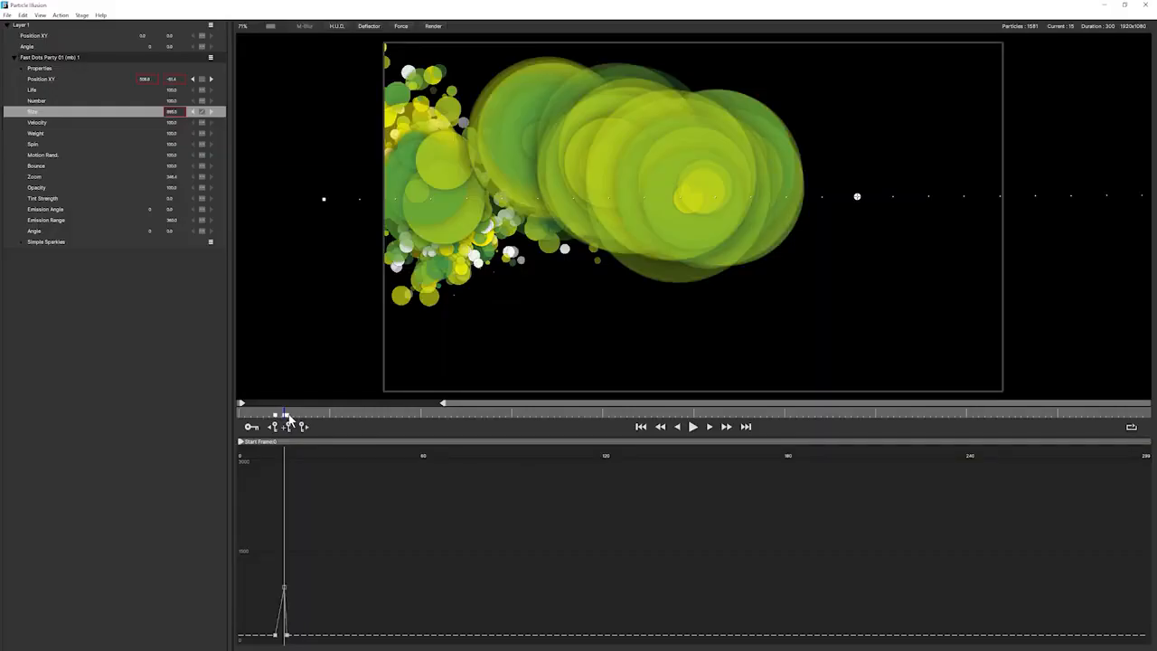
mouse_move(290, 419)
left_mouse_down()
mouse_move(271, 414)
mouse_move(292, 414)
left_mouse_up()
key("space")
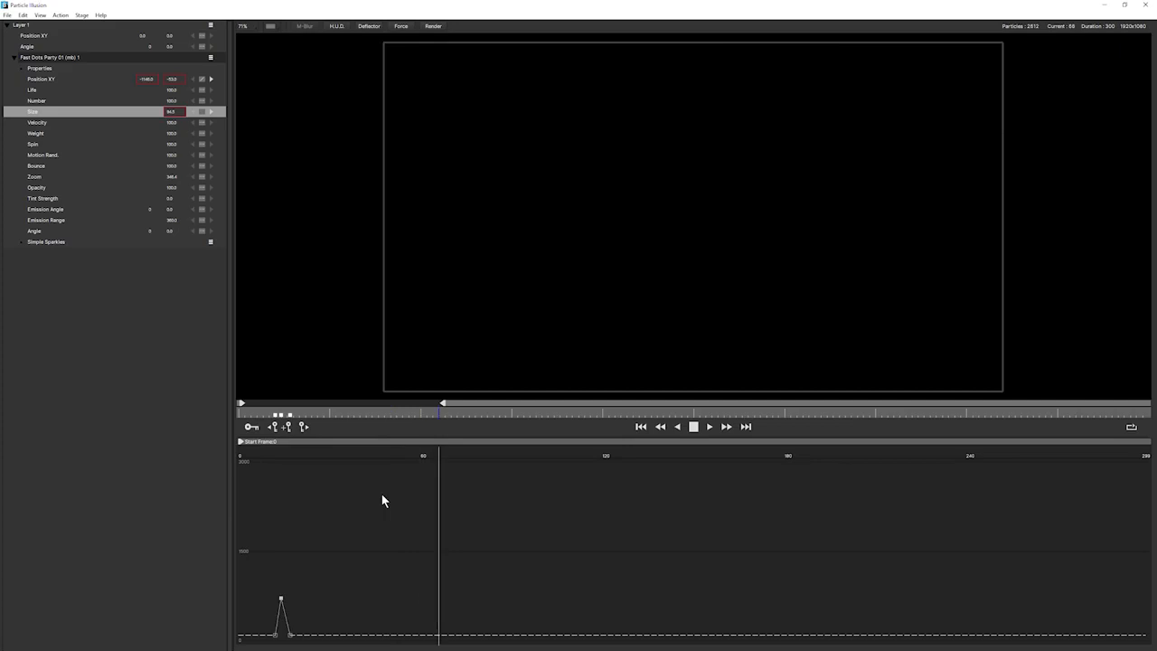
key("space")
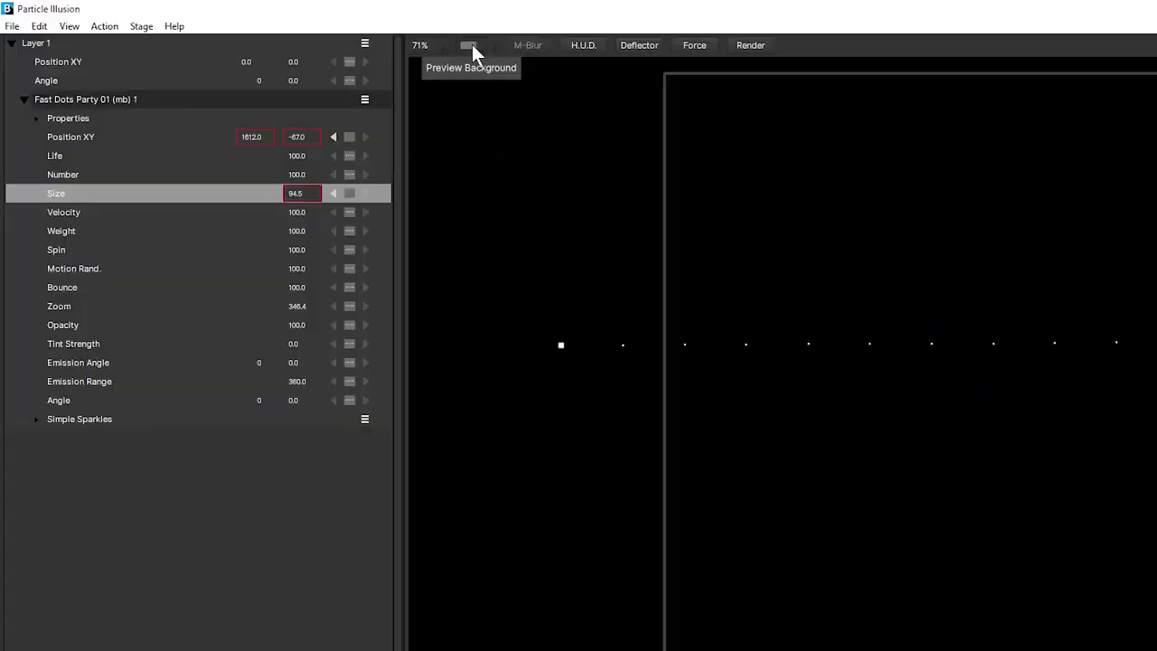
Set the preview background to Composite over Checkerboard and play the transition to check how fully the dots cover the stage.
left_click(472, 47)
left_click(576, 71)
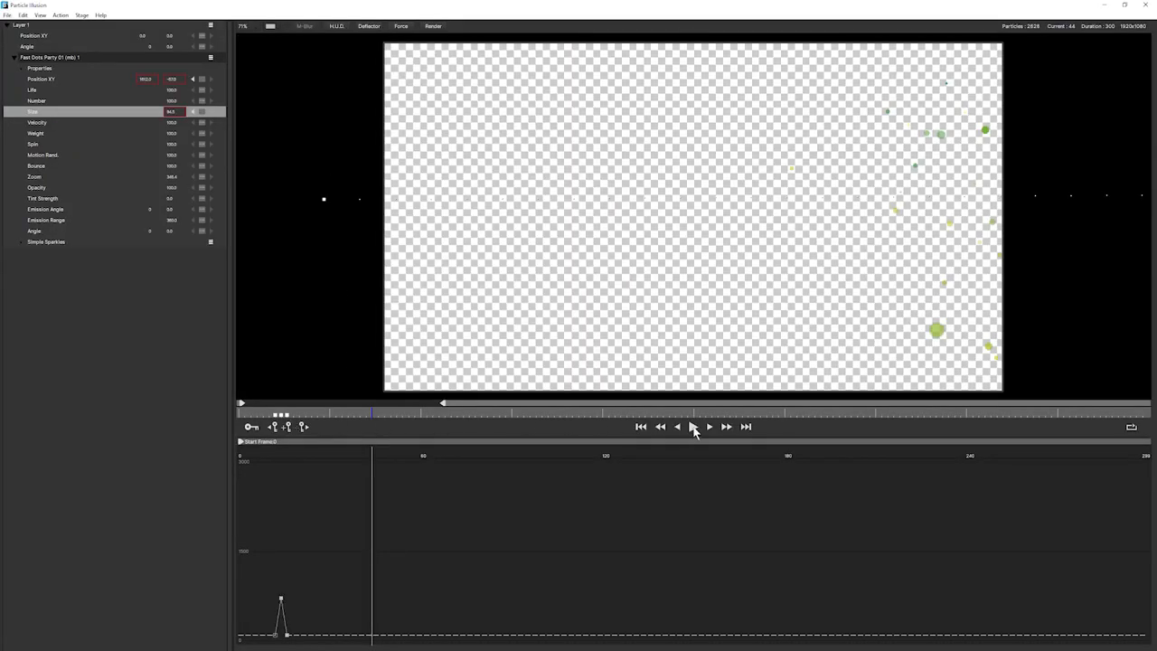
left_click(693, 426)
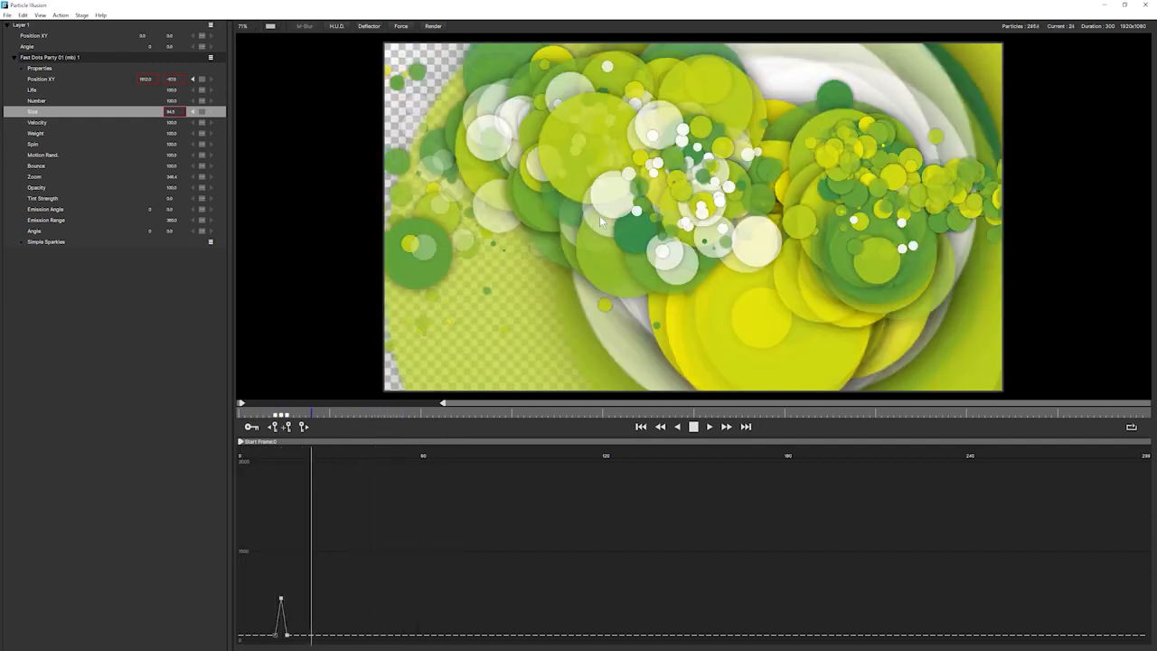
key("space")
Return the preview background to Composite over Black and scrub to about frame 33.
left_click(269, 25)
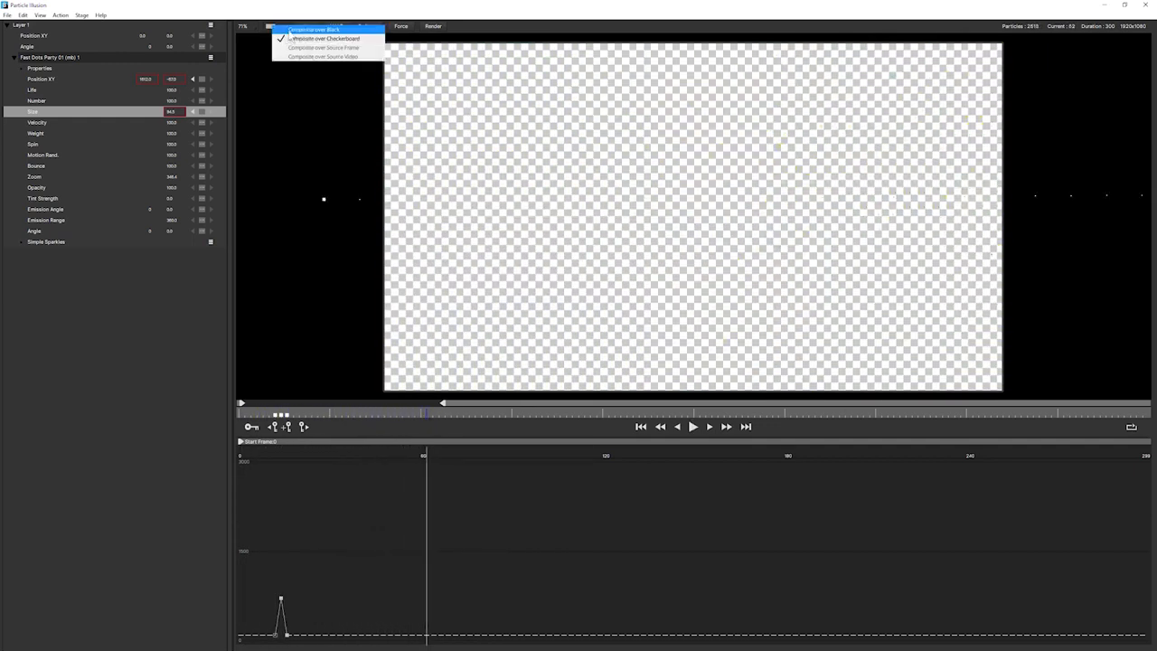
left_click(312, 30)
mouse_move(336, 410)
left_mouse_down()
mouse_move(328, 415)
mouse_move(343, 416)
left_mouse_up()
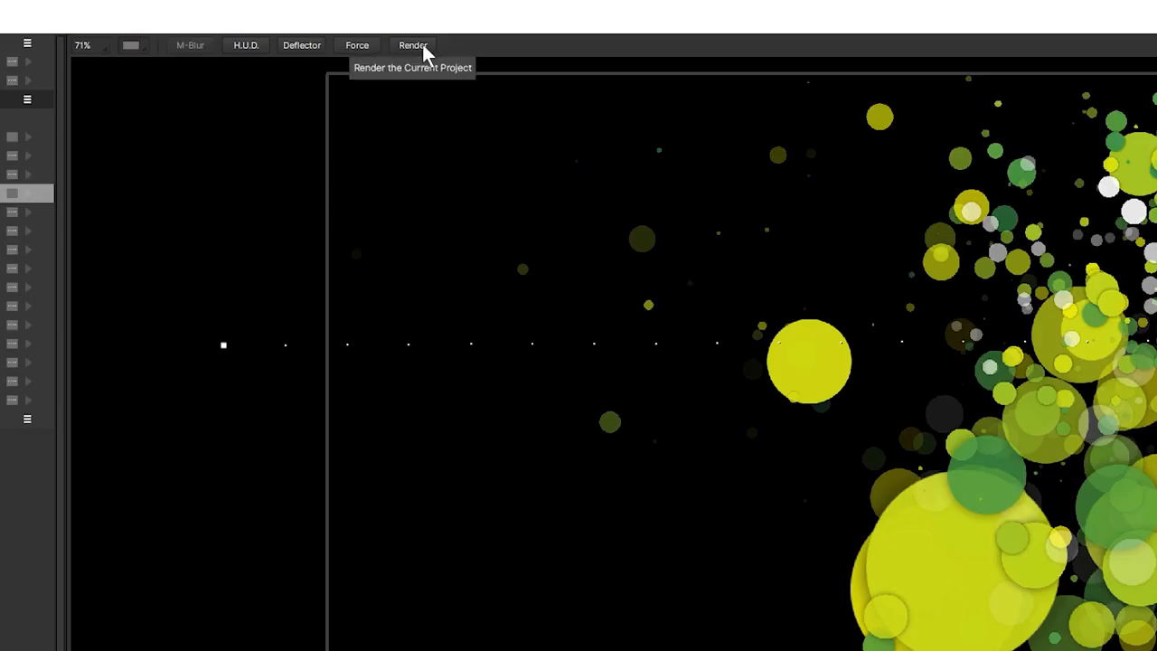
Render frames 1 to 68 to Renders from PI\01 Dots transition as ProRes 4444 with RGB + Straight Alpha, 25 FPS, without forced motion blur.
left_click(423, 45)
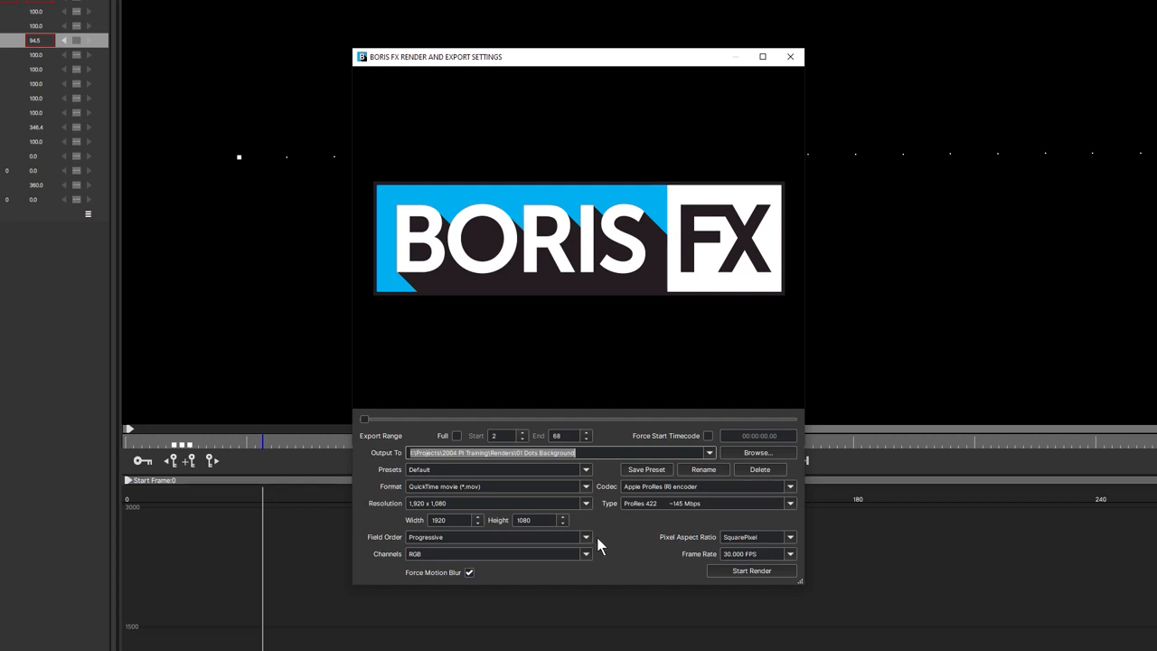
type("I:\\Training\\Particle Illusion Getting Started\\Renders from PI\\01 Dots Background")
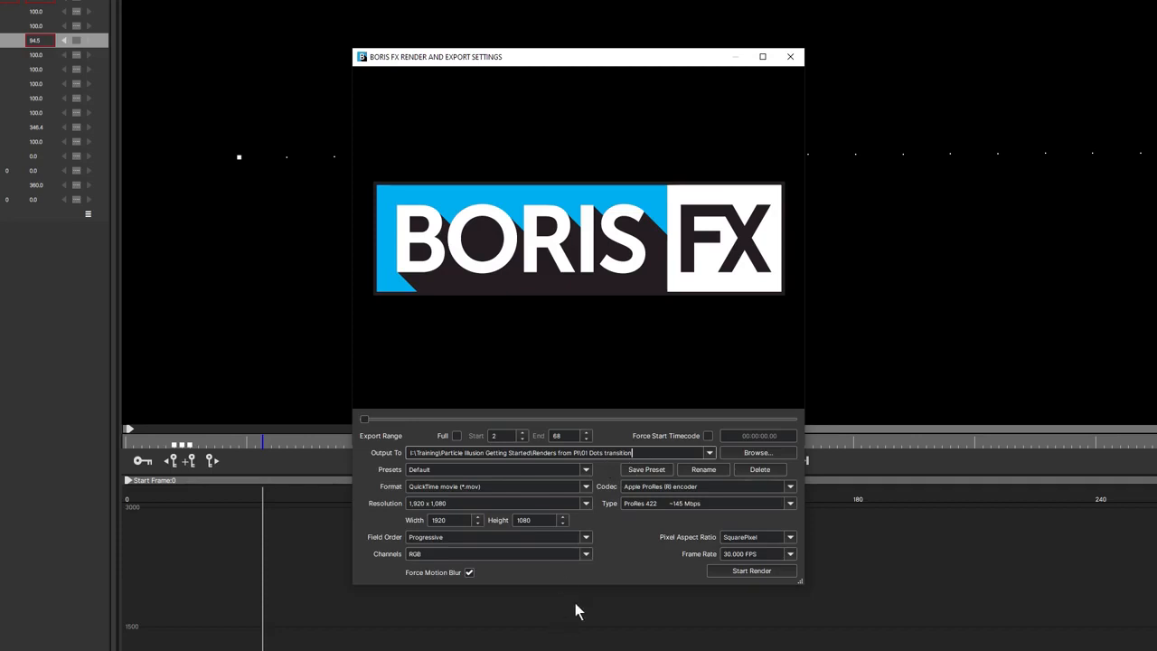
left_click(790, 503)
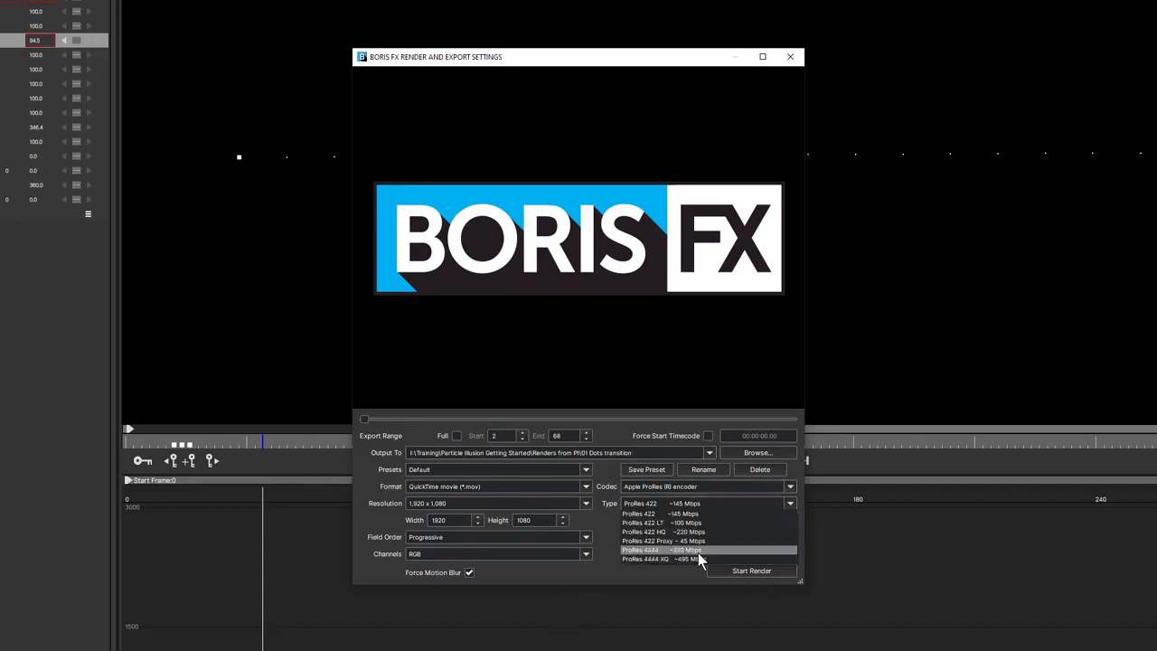
left_click(700, 551)
left_click(585, 554)
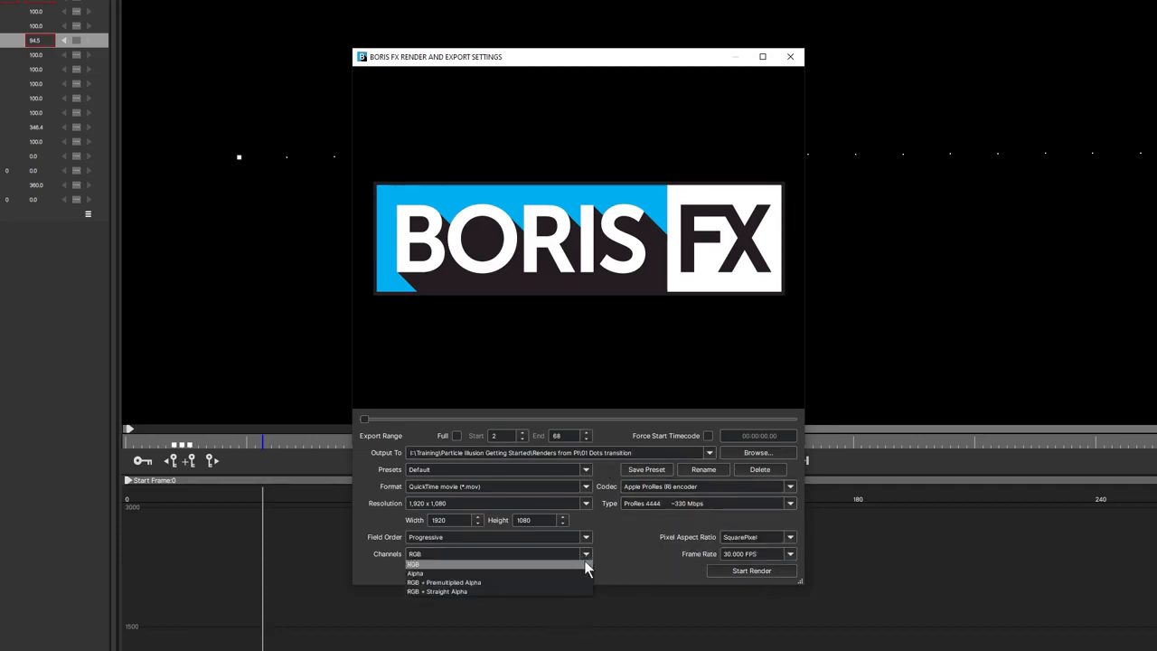
left_click(570, 590)
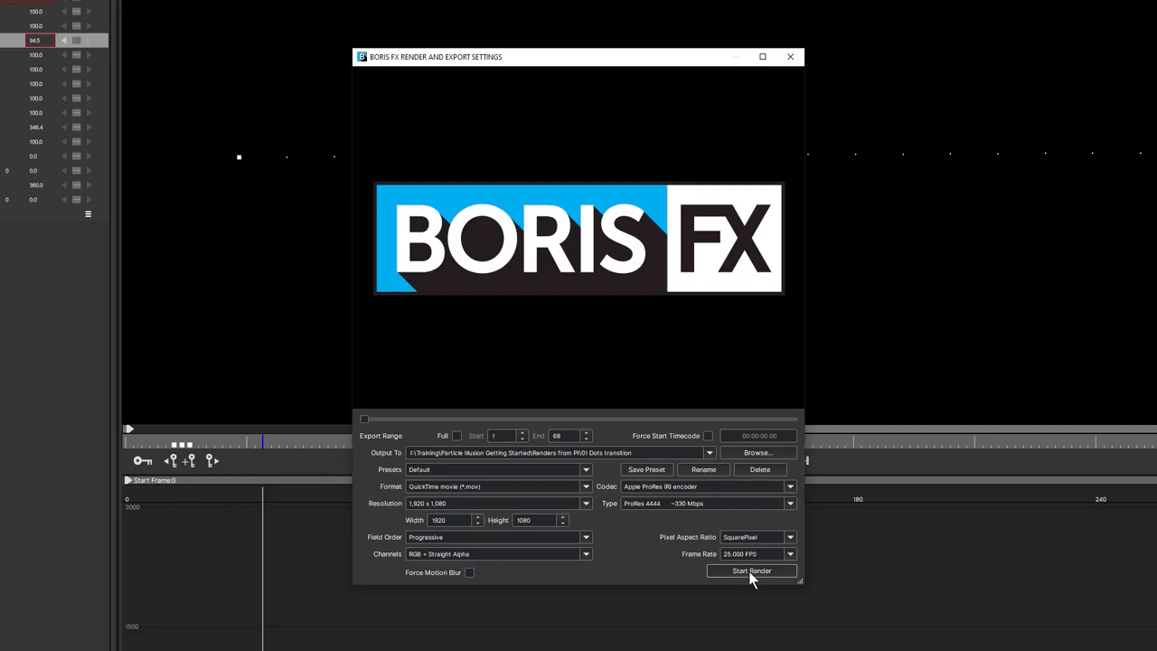
left_click(751, 571)
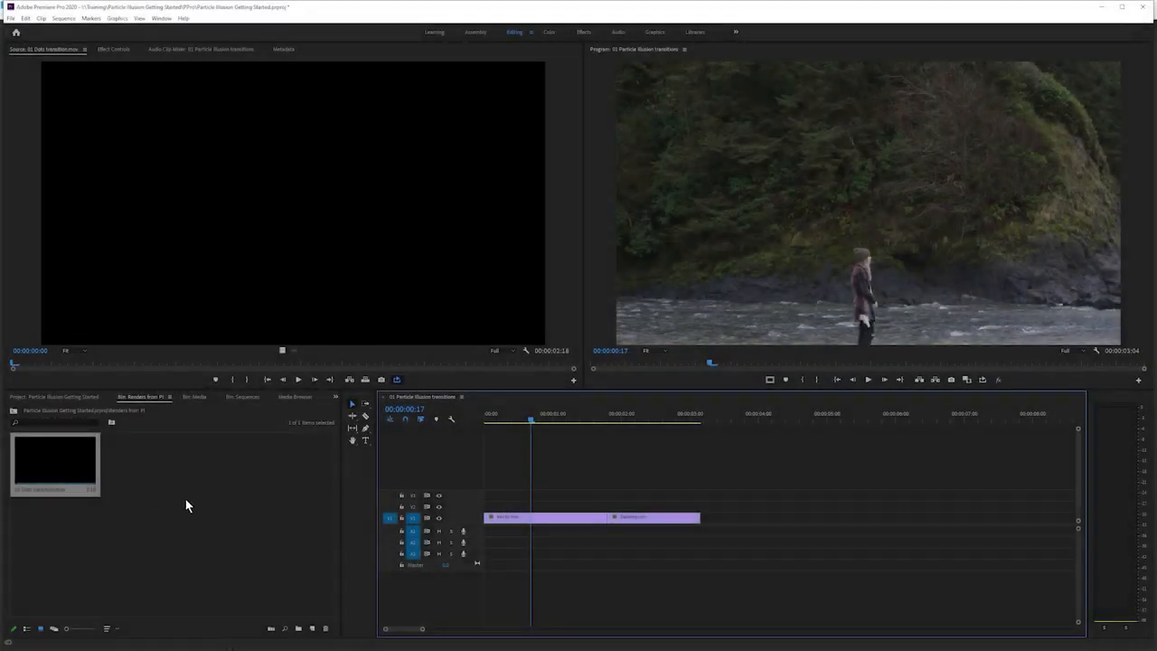
Switch to Premiere Pro, open 01 Dots transition.mov in the source monitor, and mark the frame at 00:00:00:19 where the dots fill the picture.
double_click(72, 469)
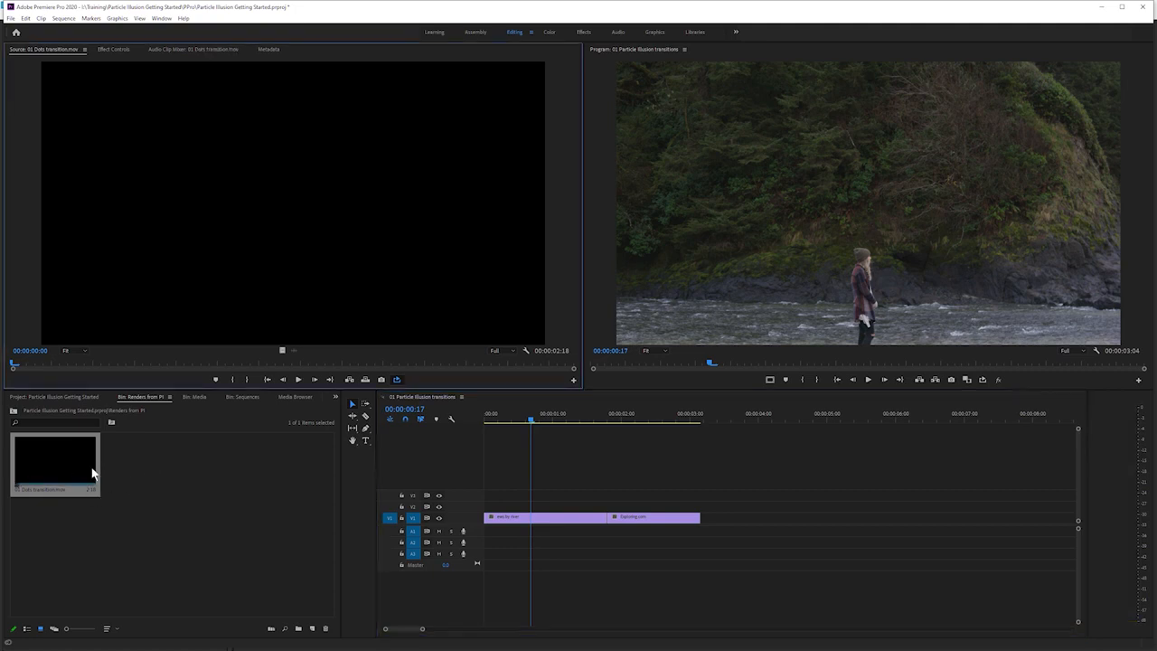
left_click_drag(99, 365, 186, 368)
left_click_drag(186, 368, 170, 367)
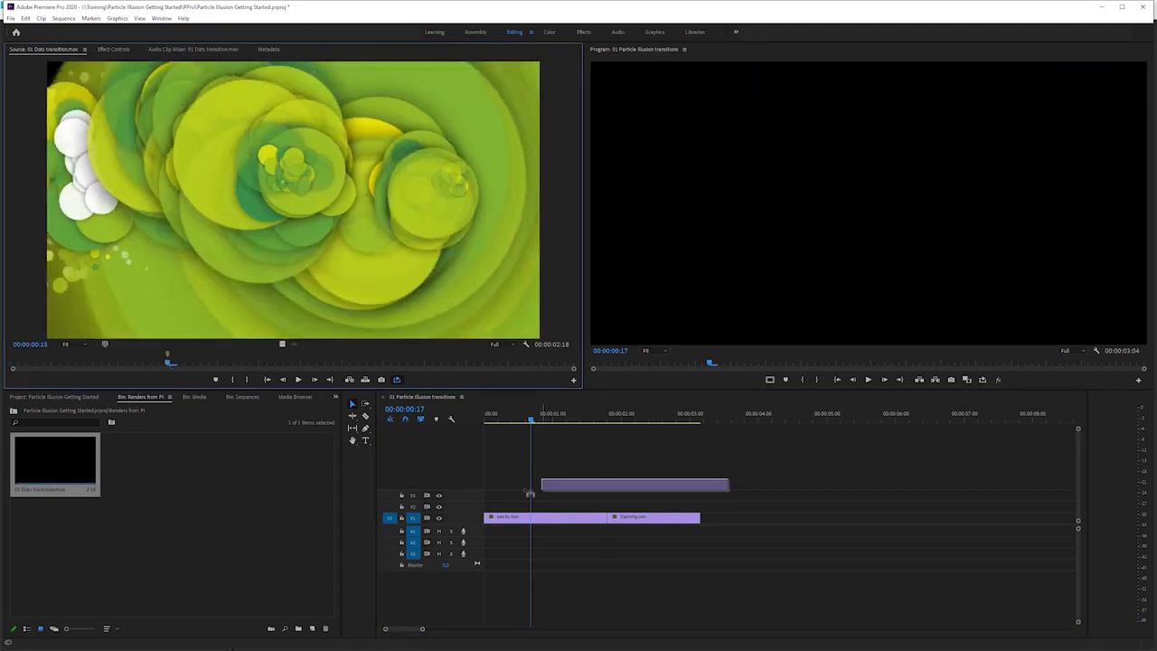
Place 01 Dots transition.mov on track V2 with its marker aligned to the cut between the two V1 clips, and play the sequence.
left_click_drag(530, 493, 547, 509)
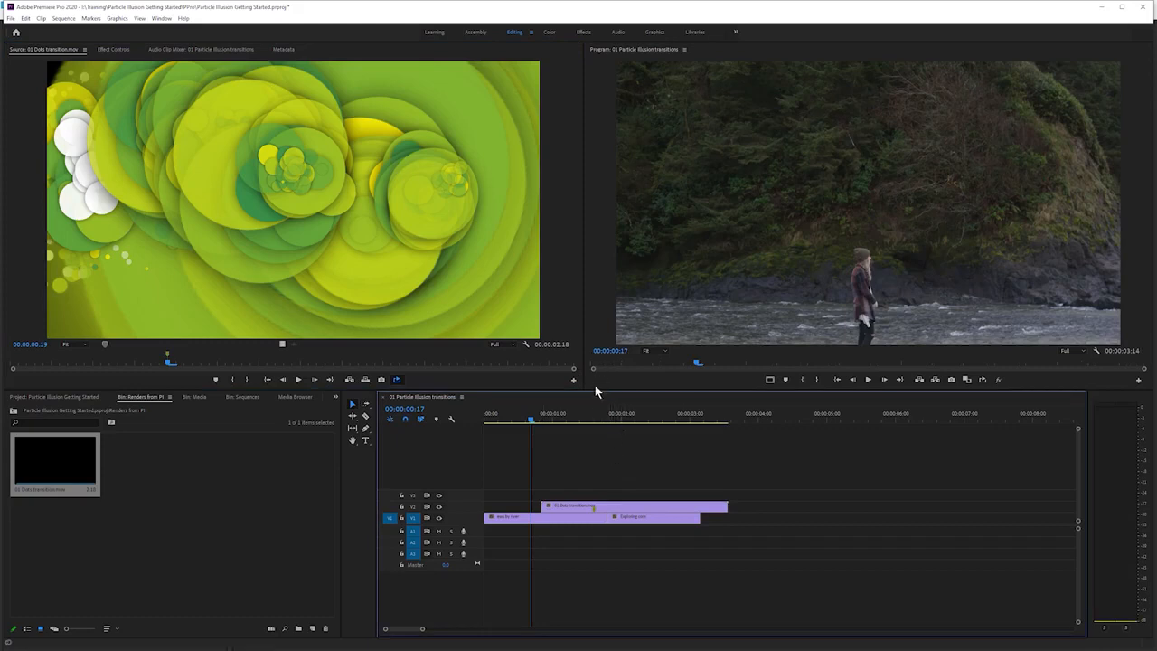
left_click_drag(625, 508, 635, 509)
key("space")
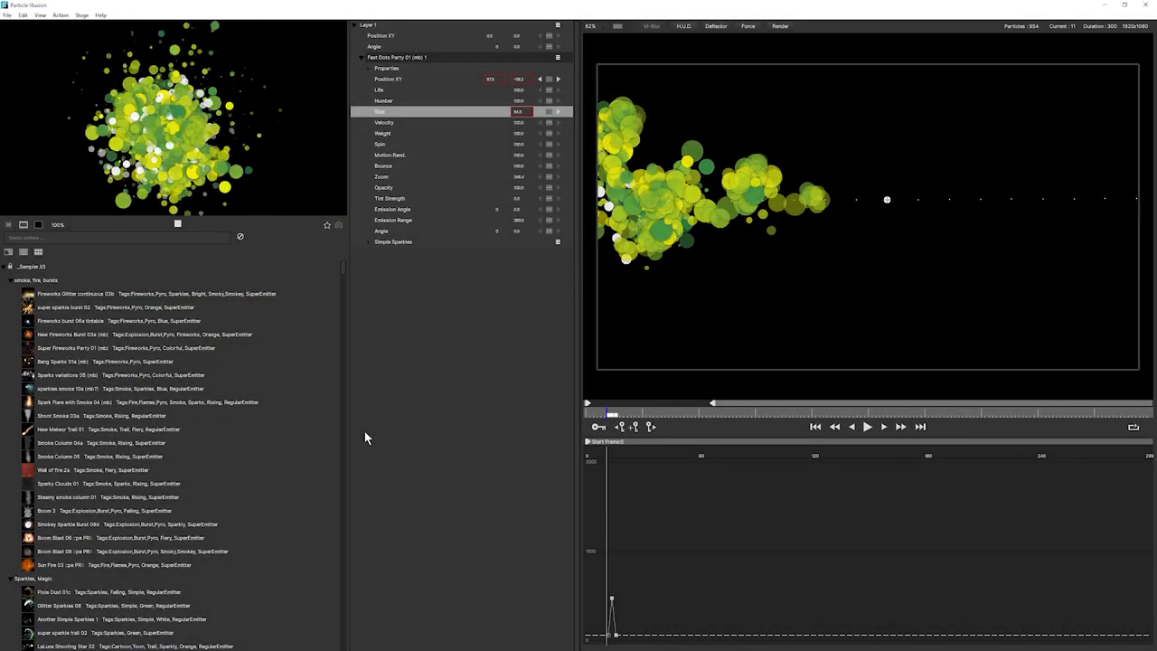
Switch back to Particle Illusion, search the emitter library for "dots", and preview Fast Dots Party 01 (mb).
type("dots")
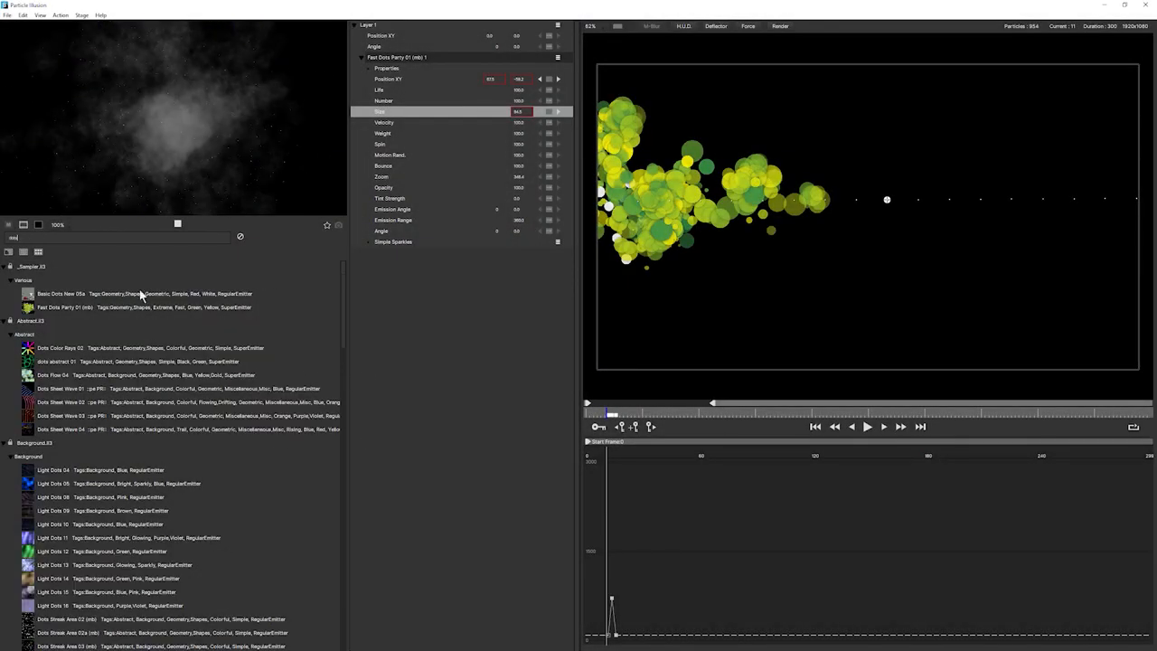
left_click(91, 309)
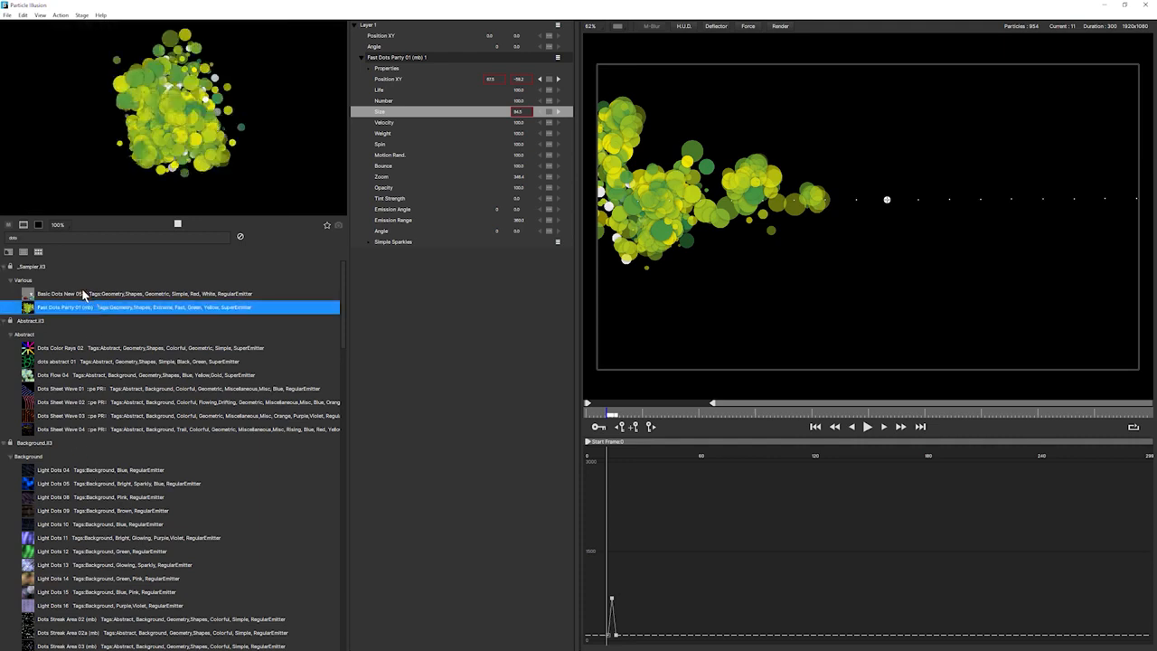